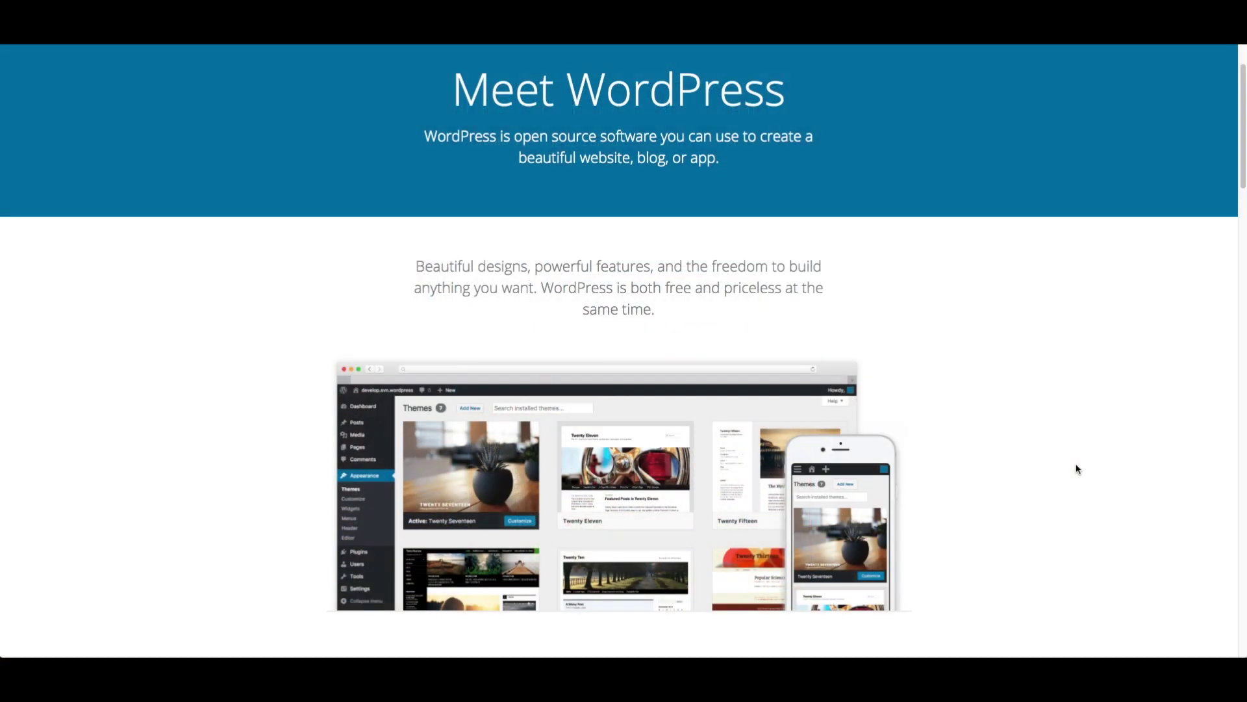
# - Search Uniregistry for easilylearnwp.com and check it out at $10.88 for one year
pyautogui.scroll(-4, 1077, 468)
pyautogui.scroll(-2, 1077, 468)
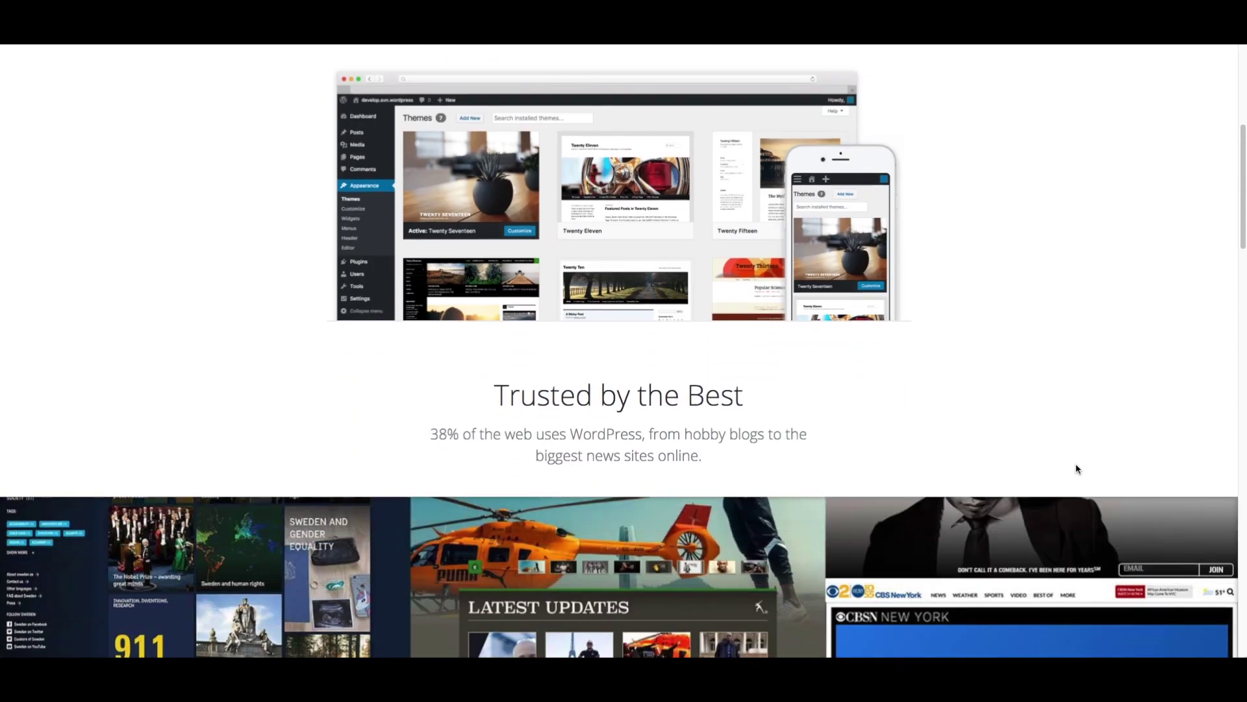
pyautogui.scroll(-5, 1077, 468)
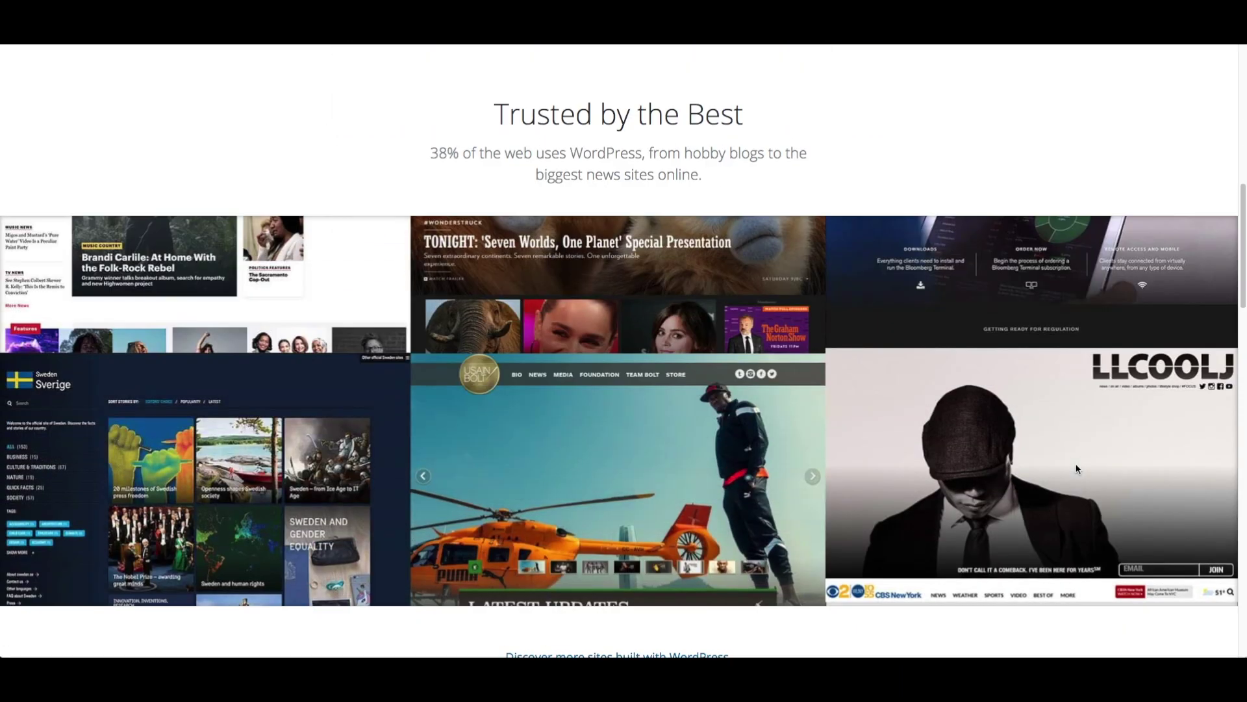
pyautogui.scroll(-7, 1077, 468)
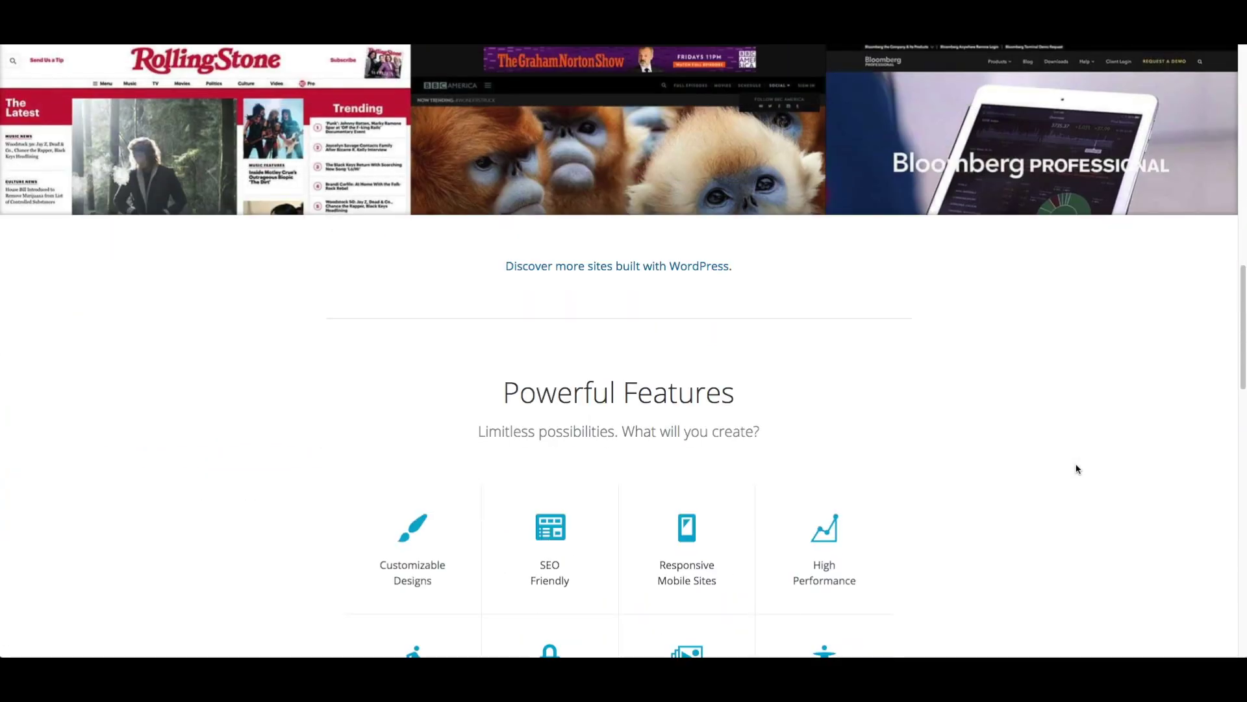
pyautogui.scroll(-6, 1077, 469)
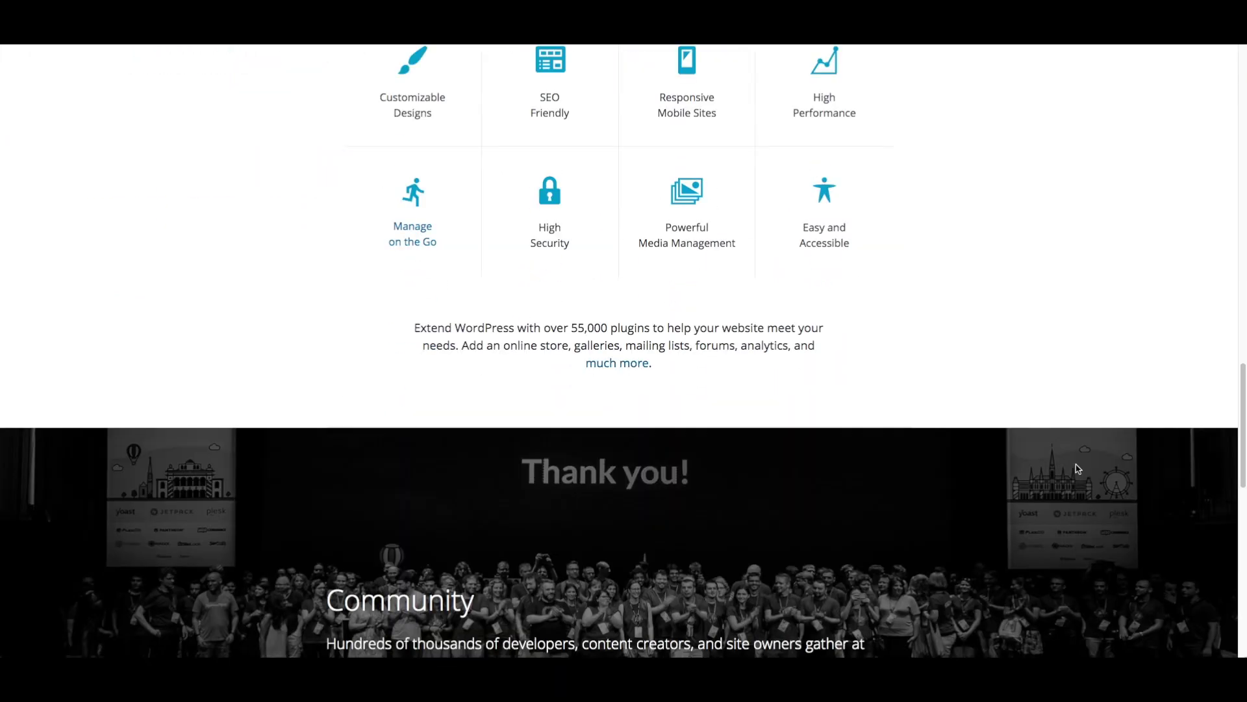
pyautogui.scroll(-6, 1077, 469)
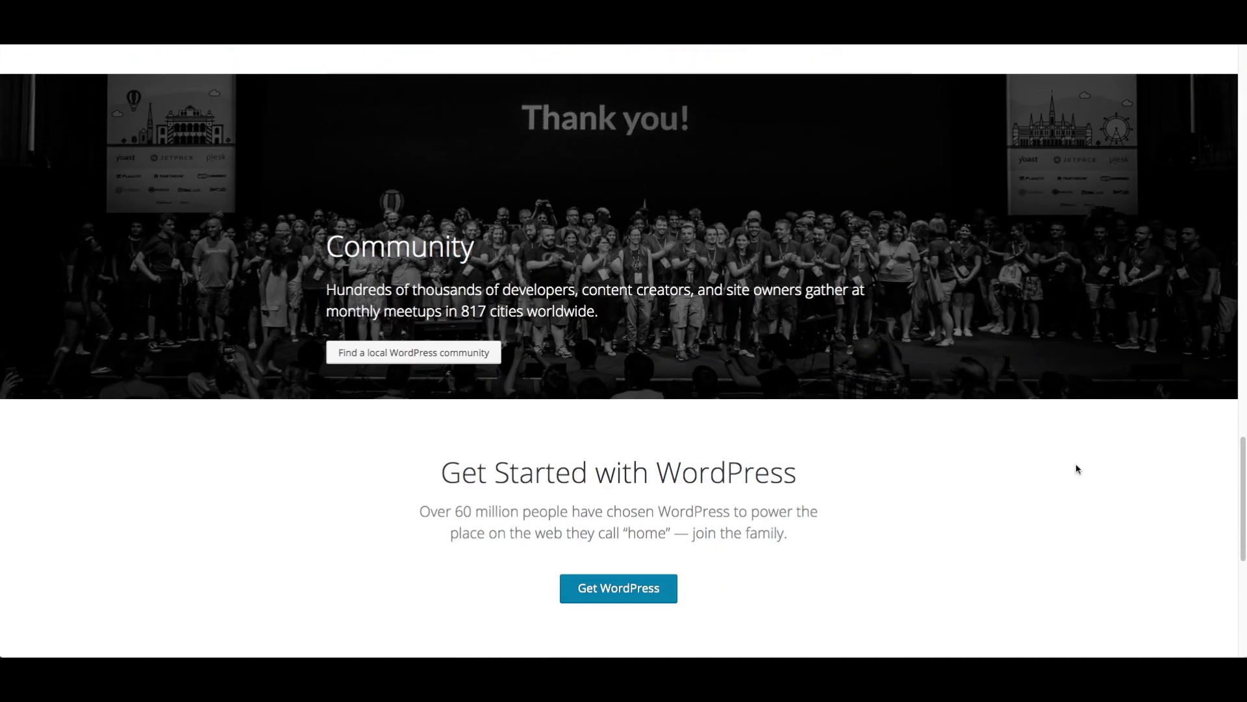
pyautogui.scroll(-2, 1077, 468)
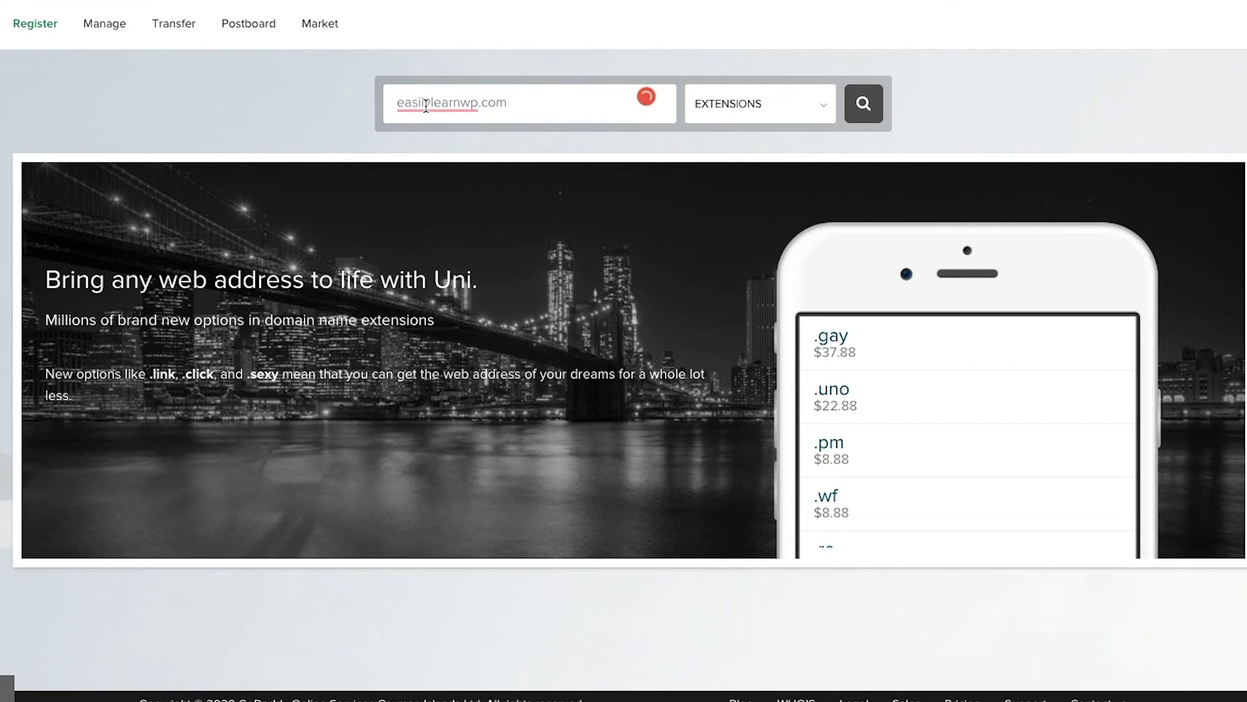
pyautogui.press('Return')
pyautogui.moveTo(467, 100)
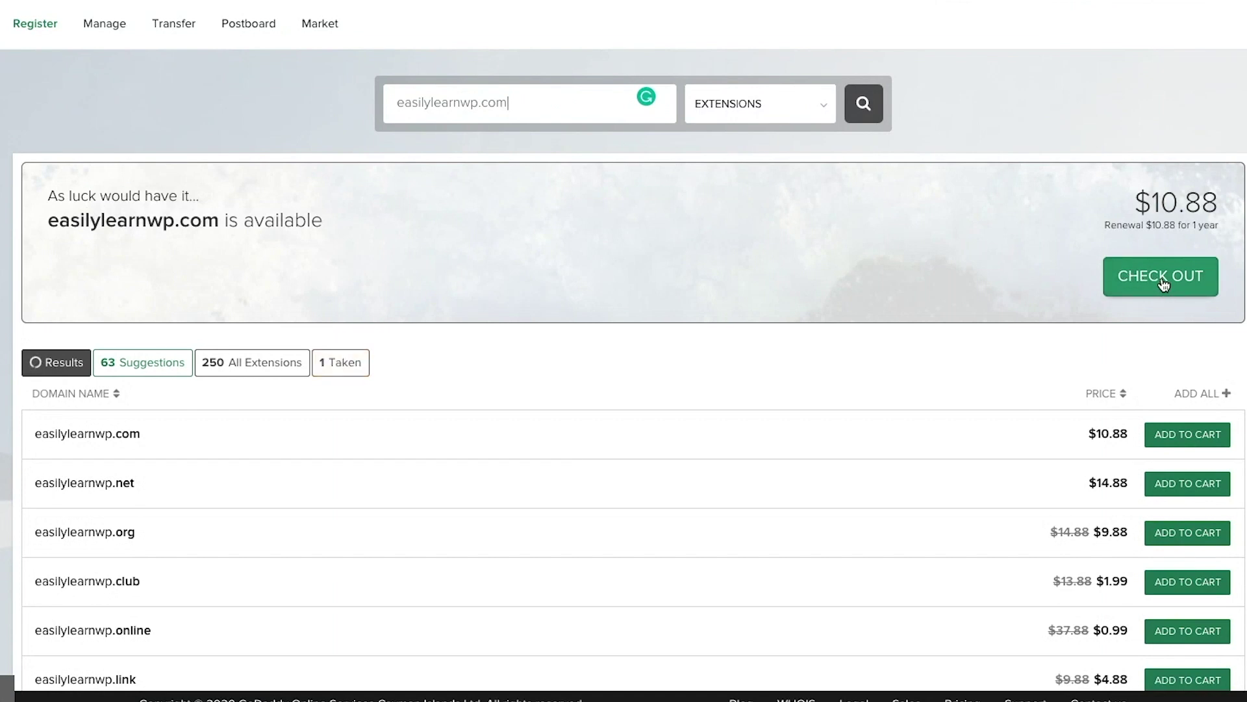
pyautogui.click(1161, 280)
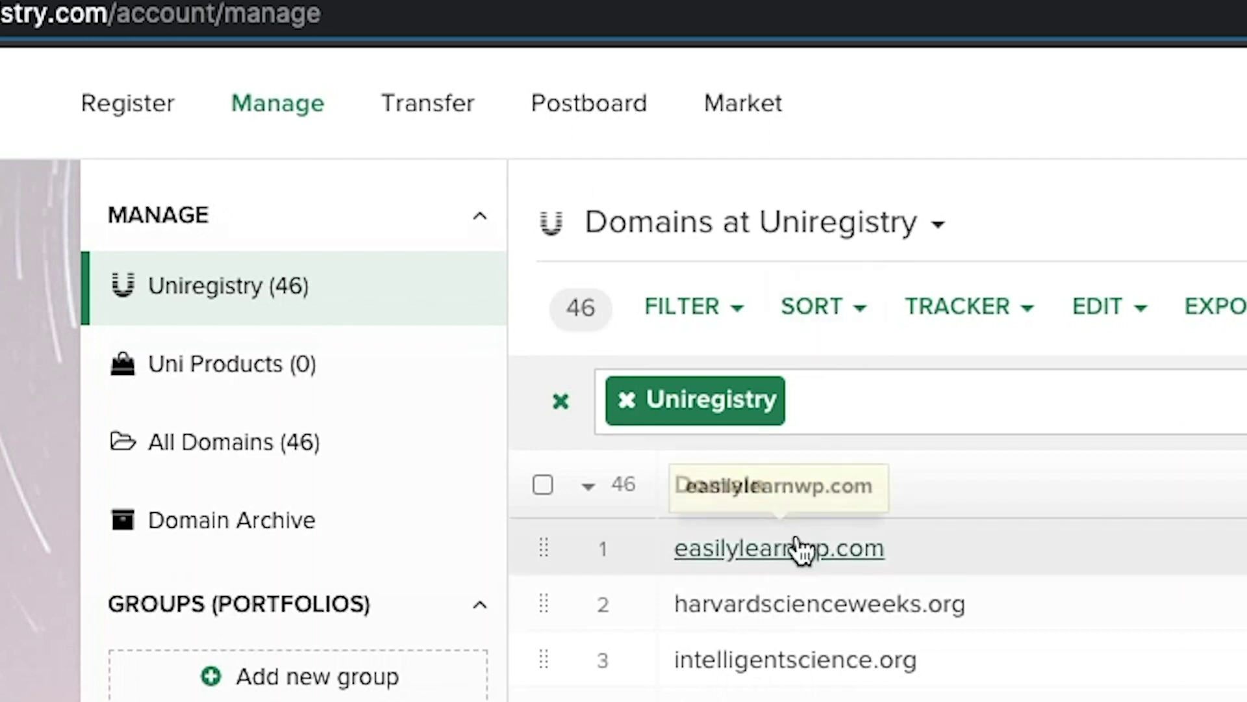
# - Show the NS / DNS Records settings for easilylearnwp.com in Uniregistry
pyautogui.click(763, 551)
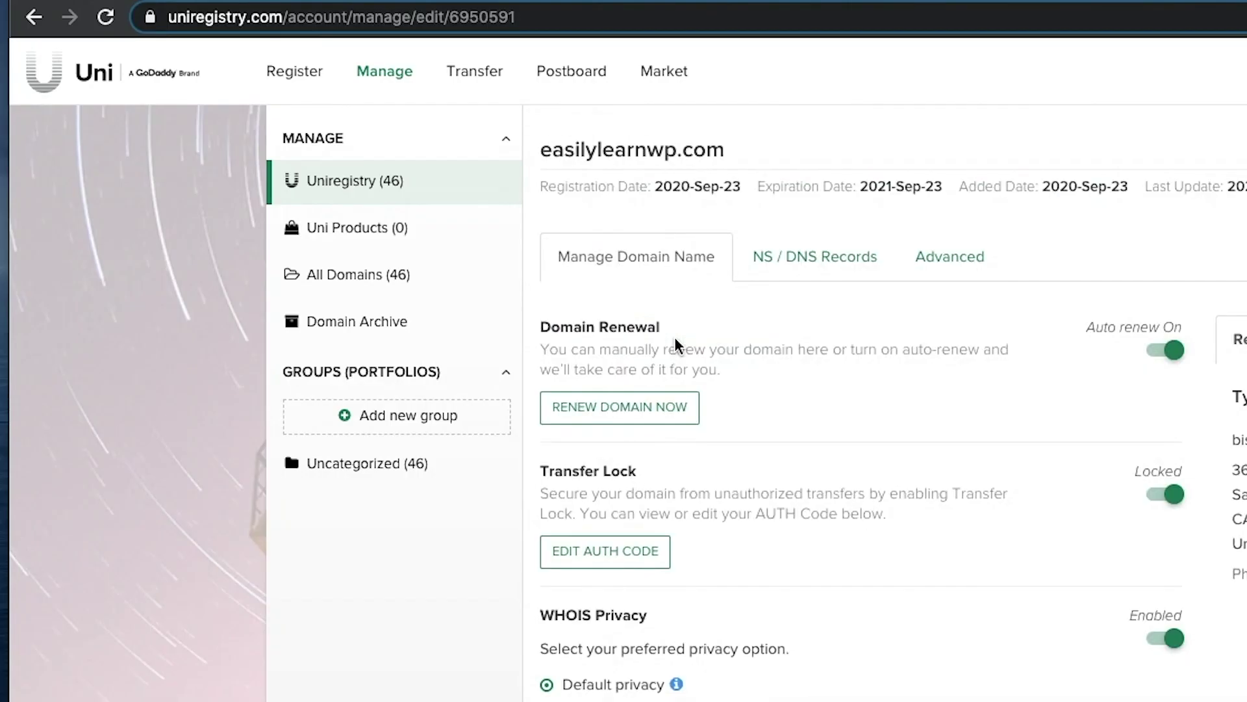
pyautogui.click(761, 268)
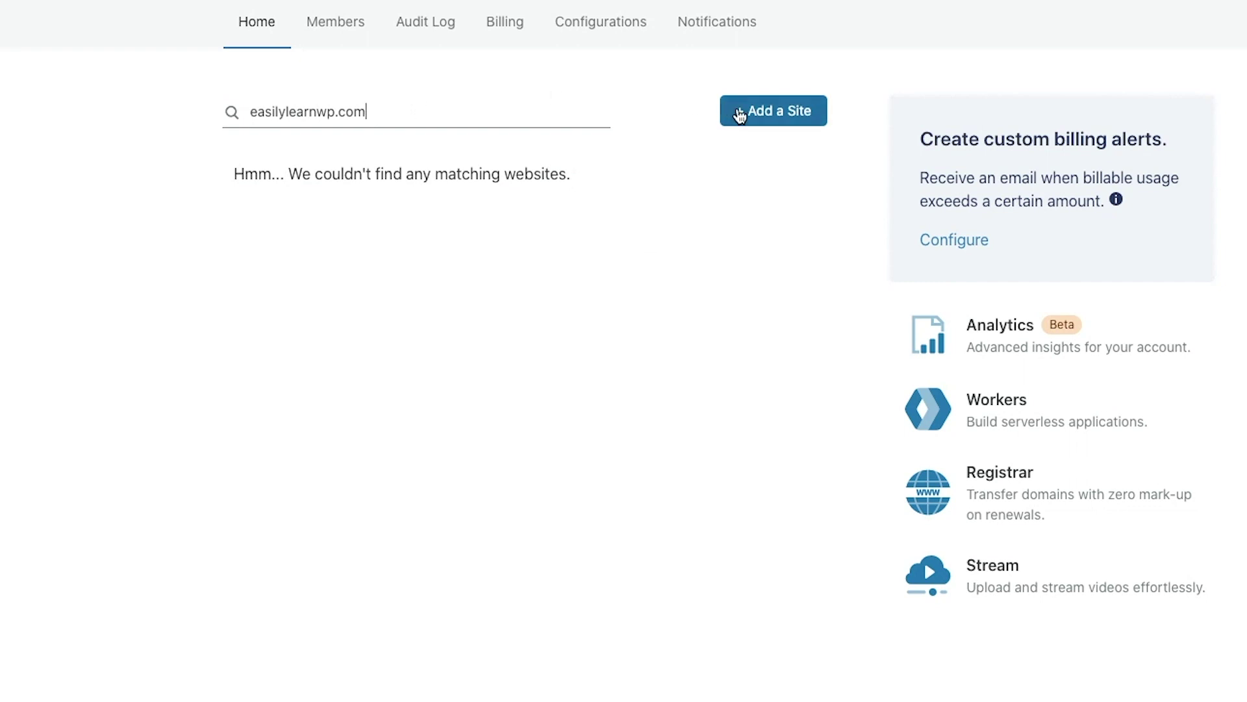
# - Add easilylearnwp.com to Cloudflare and confirm the Free plan
pyautogui.click(775, 112)
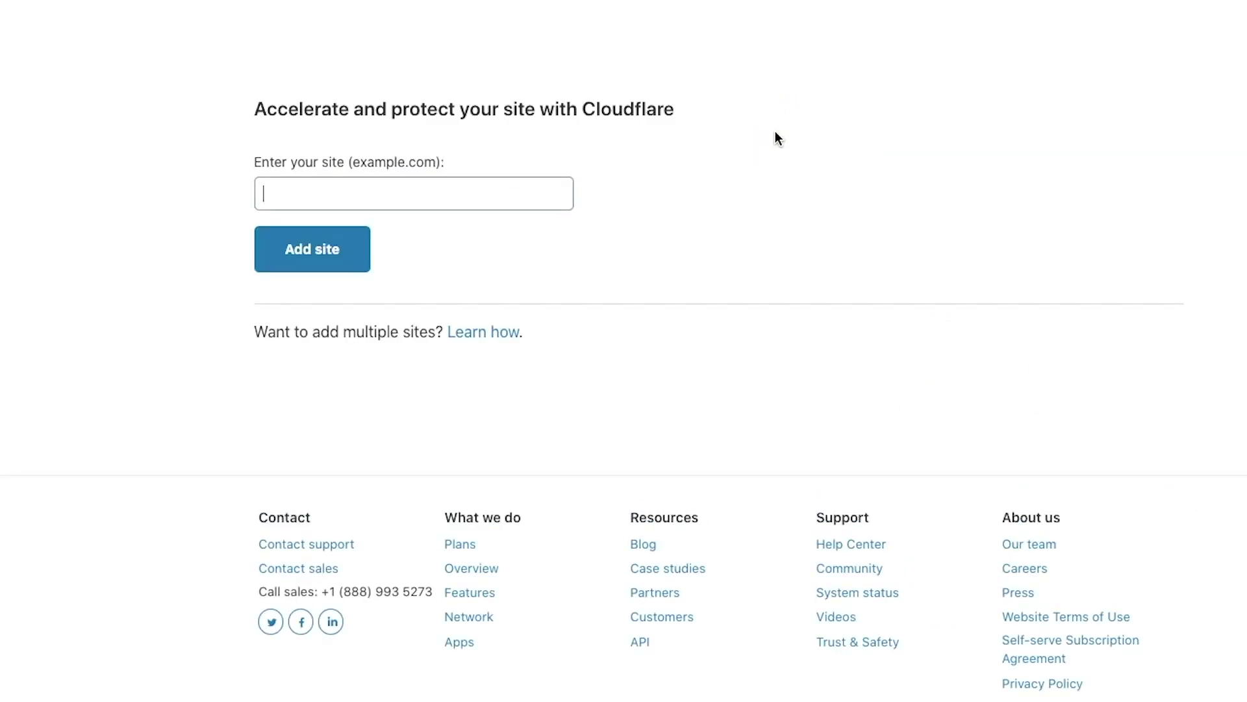
pyautogui.write('easilylearnwp.com')
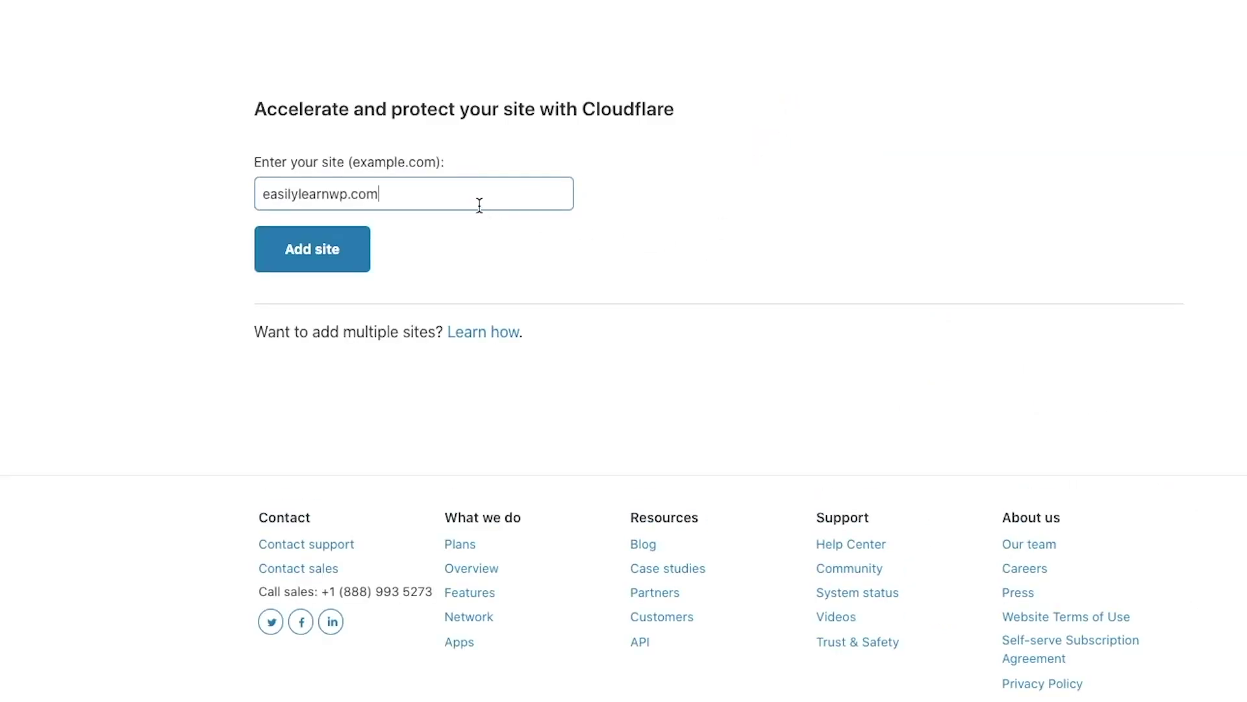
pyautogui.click(339, 254)
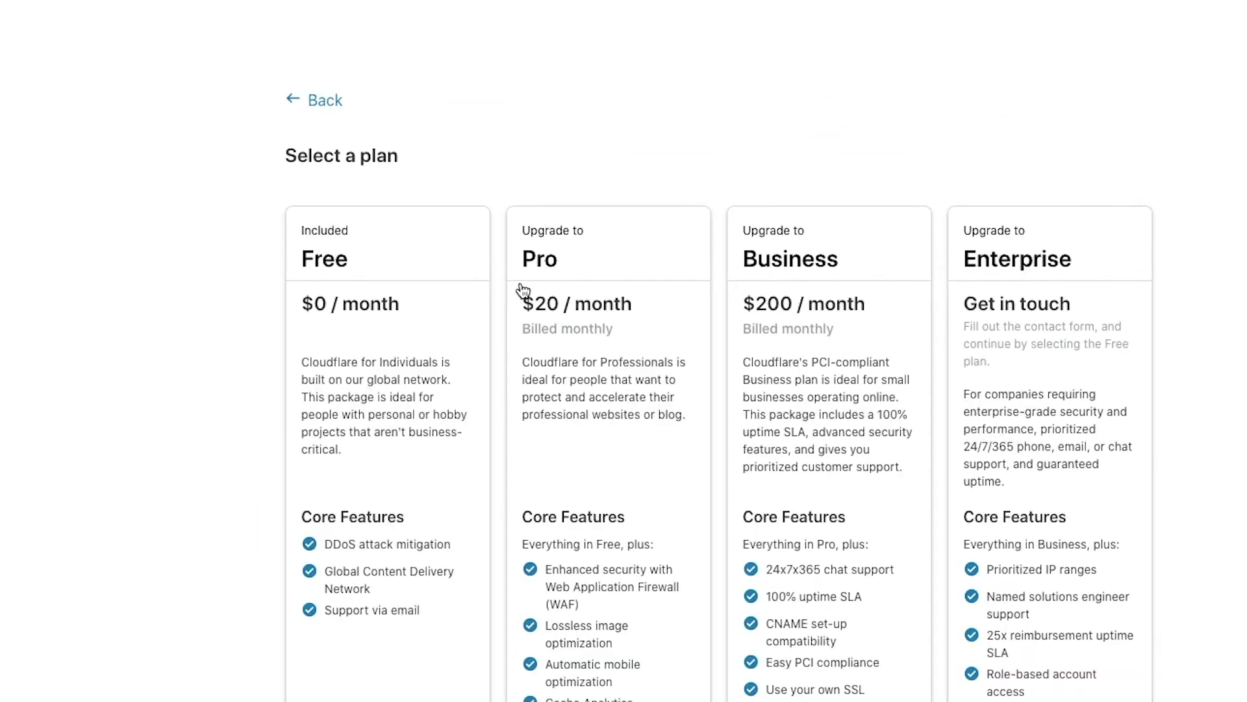
pyautogui.click(388, 317)
pyautogui.scroll(-4, 490, 390)
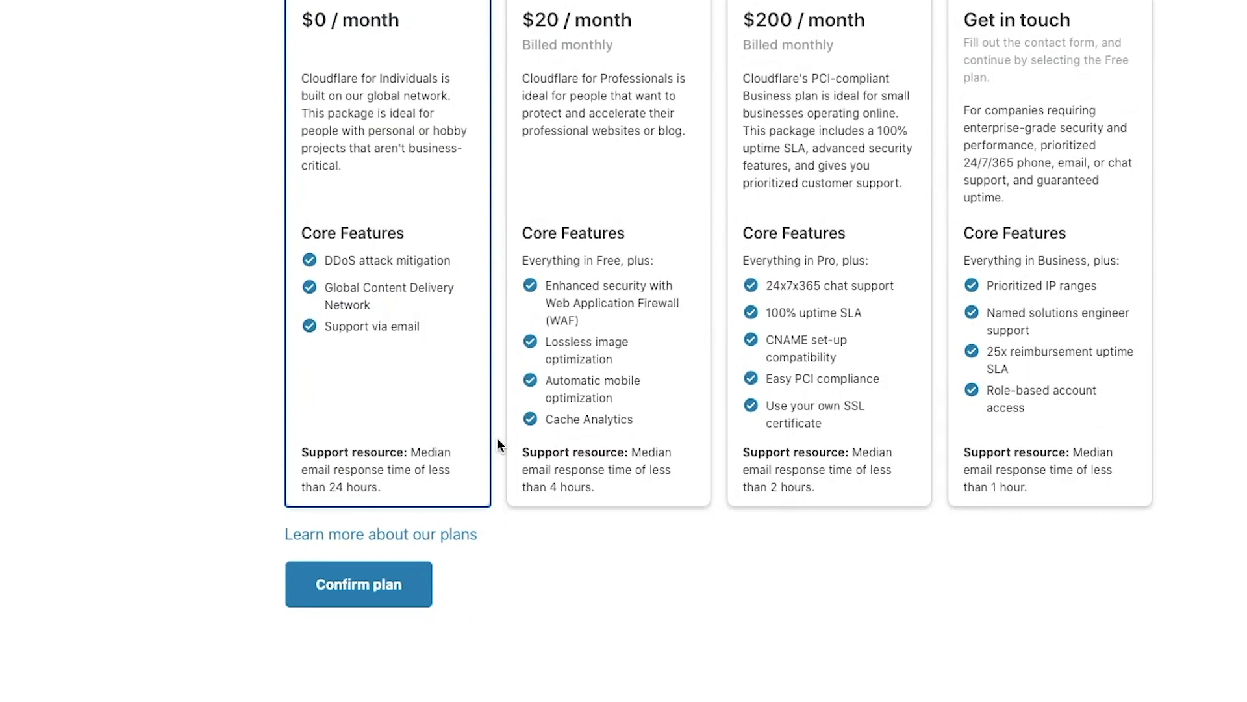
pyautogui.click(365, 599)
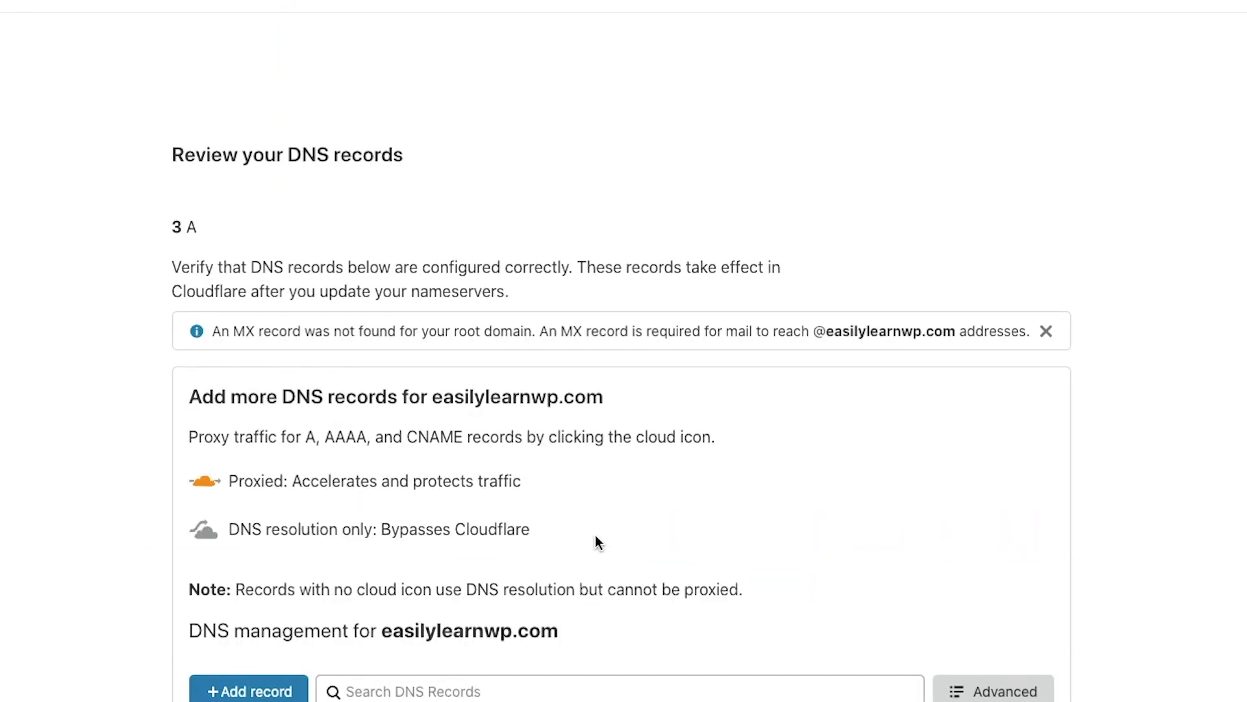
# - Copy Cloudflare's Nameserver 1, eva.ns.cloudflare.com, for use in Uniregistry
pyautogui.scroll(-4, 598, 543)
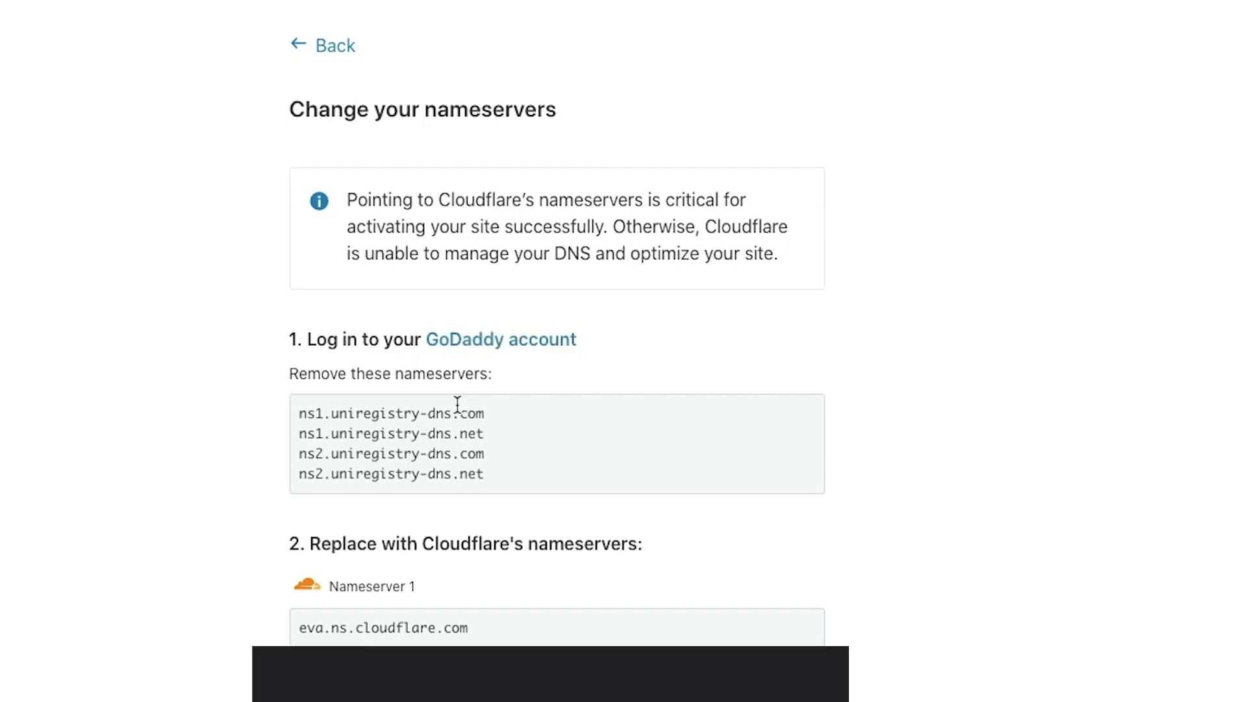
pyautogui.scroll(-1, 467, 380)
pyautogui.scroll(-3, 468, 428)
pyautogui.click(464, 490)
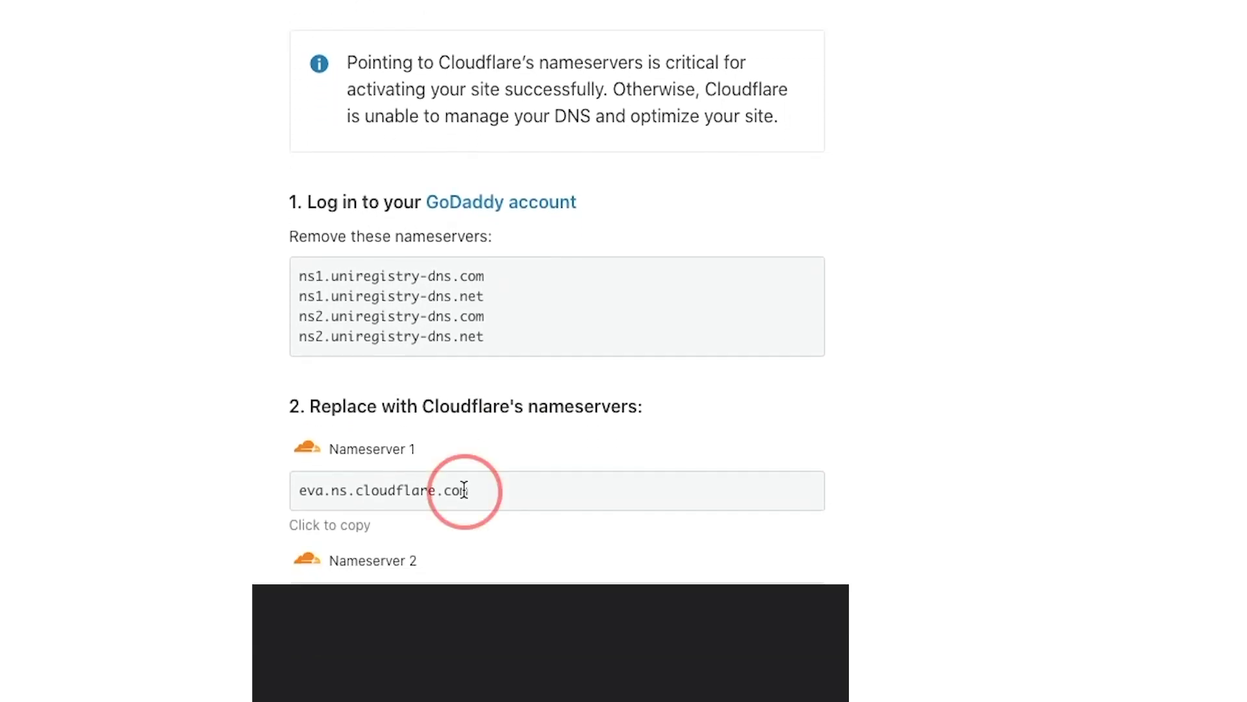
pyautogui.moveTo(493, 489); pyautogui.dragTo(248, 486)
pyautogui.hotkey('ctrl', 'c')
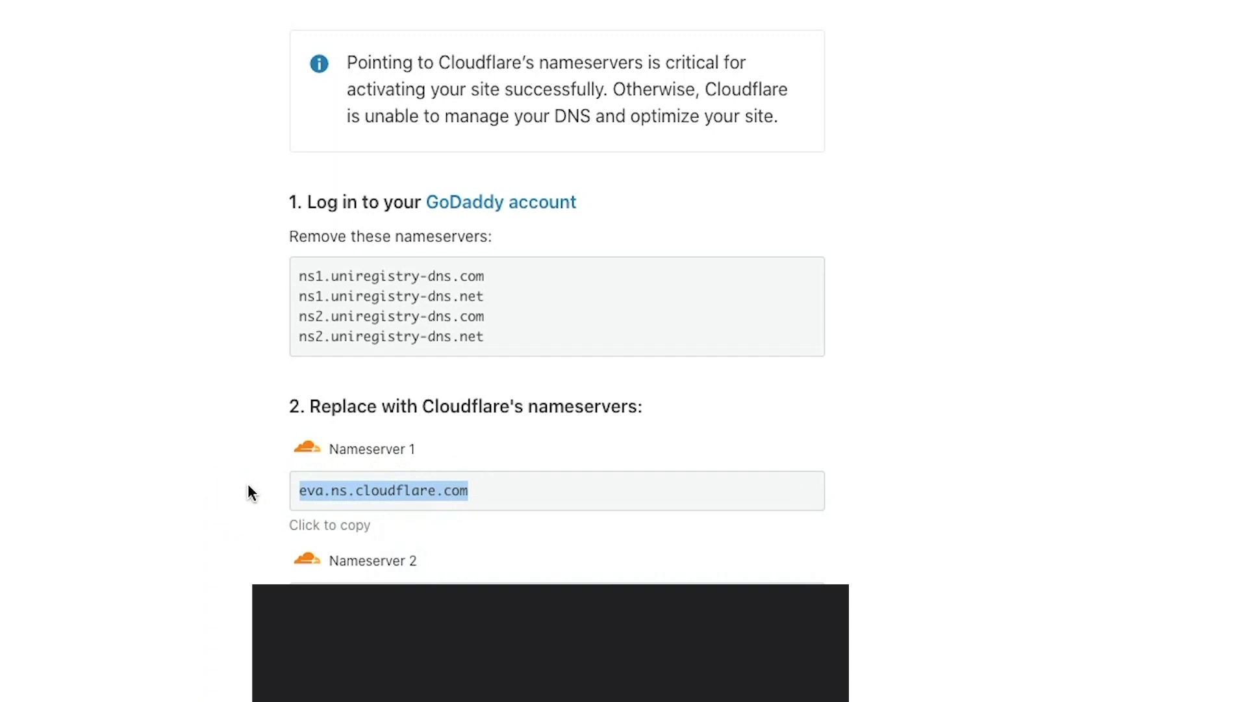
pyautogui.click(78, 24)
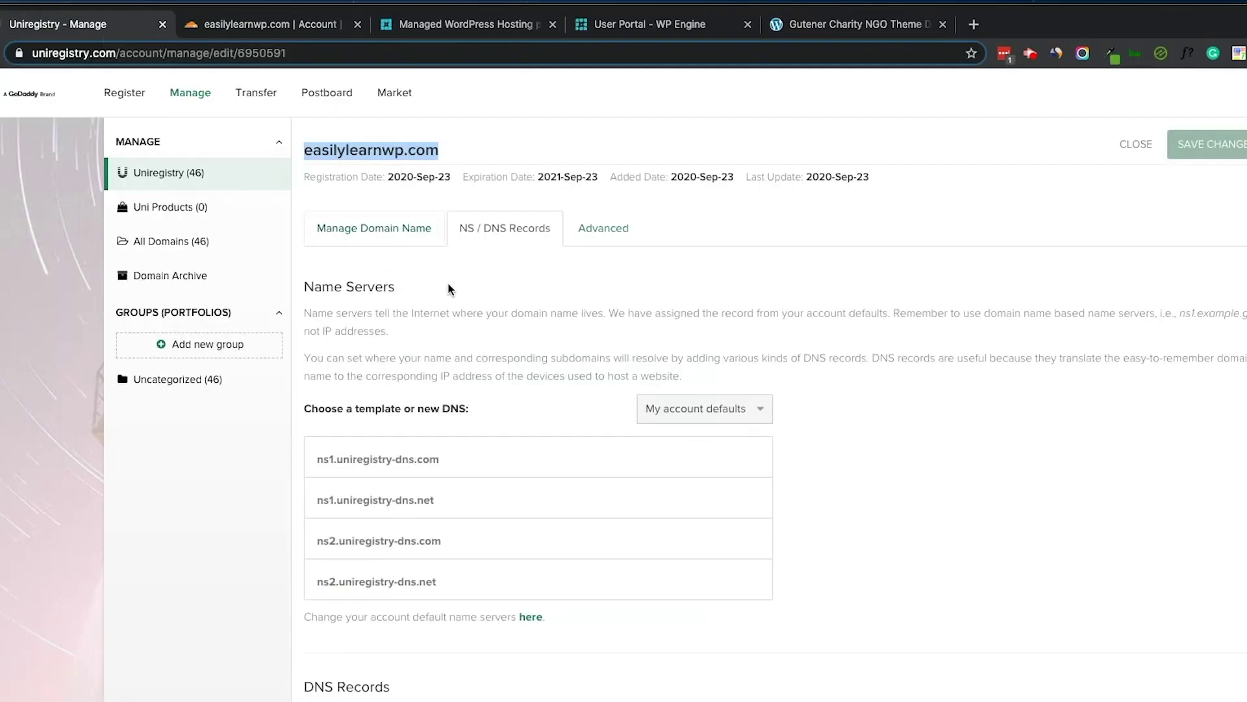
# - Set easilylearnwp.com to custom name servers, eva.ns.cloudflare.com plus Cloudflare's second, and save
pyautogui.click(681, 408)
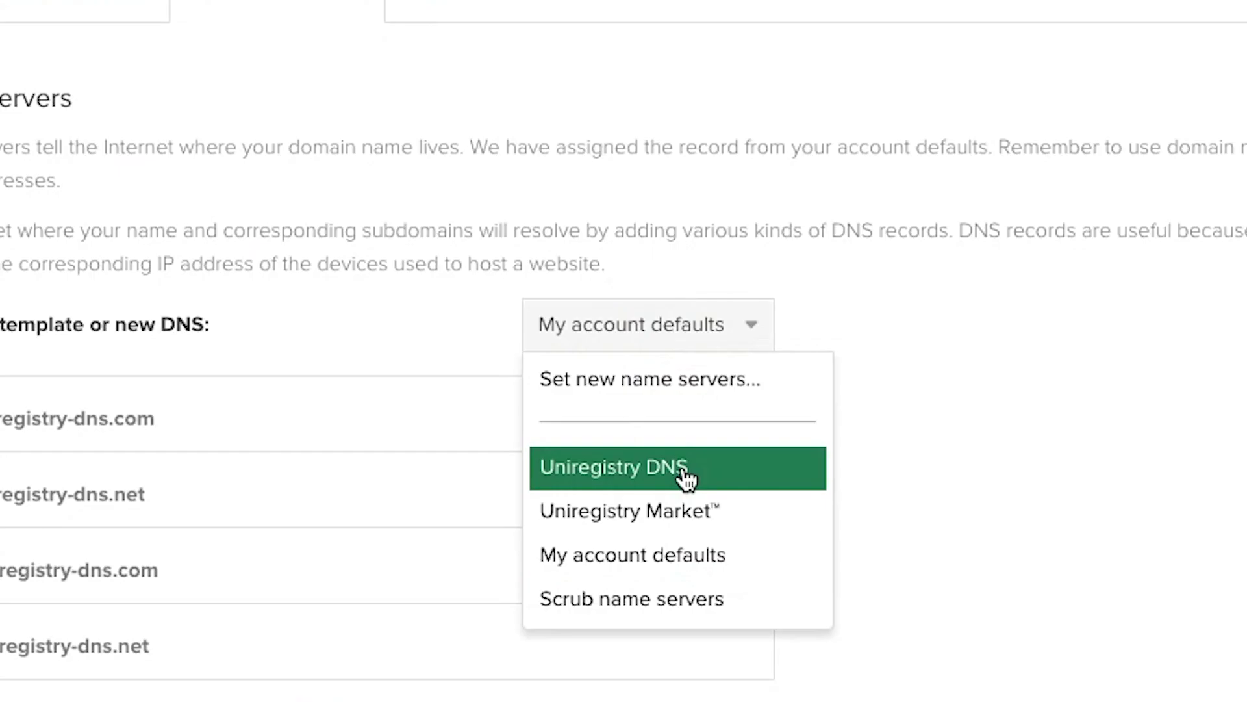
pyautogui.click(695, 389)
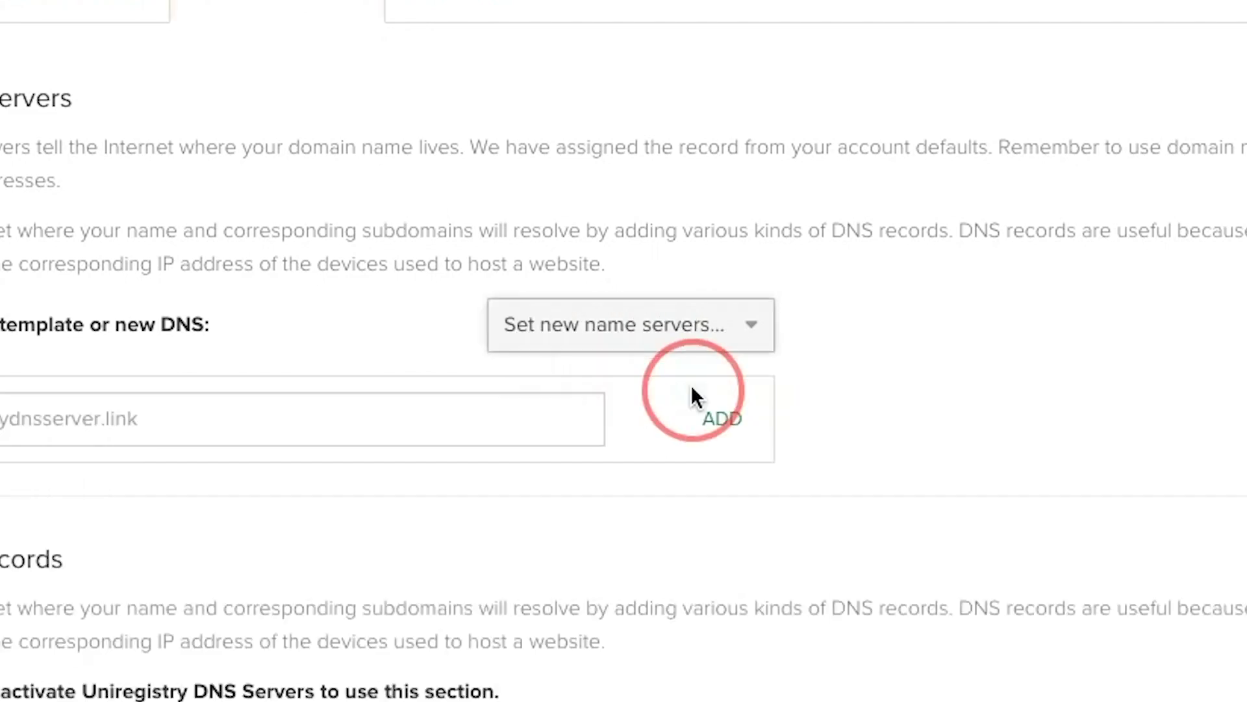
pyautogui.hotkey('ctrl', 'v')
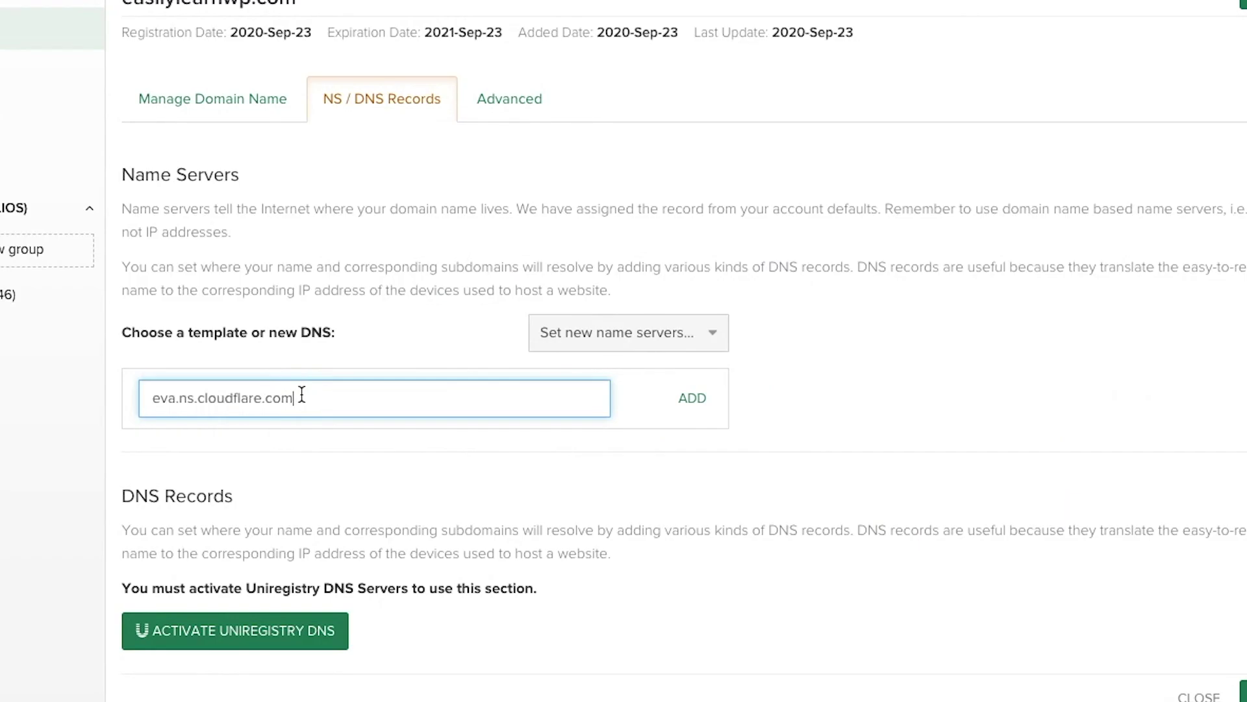
pyautogui.click(690, 397)
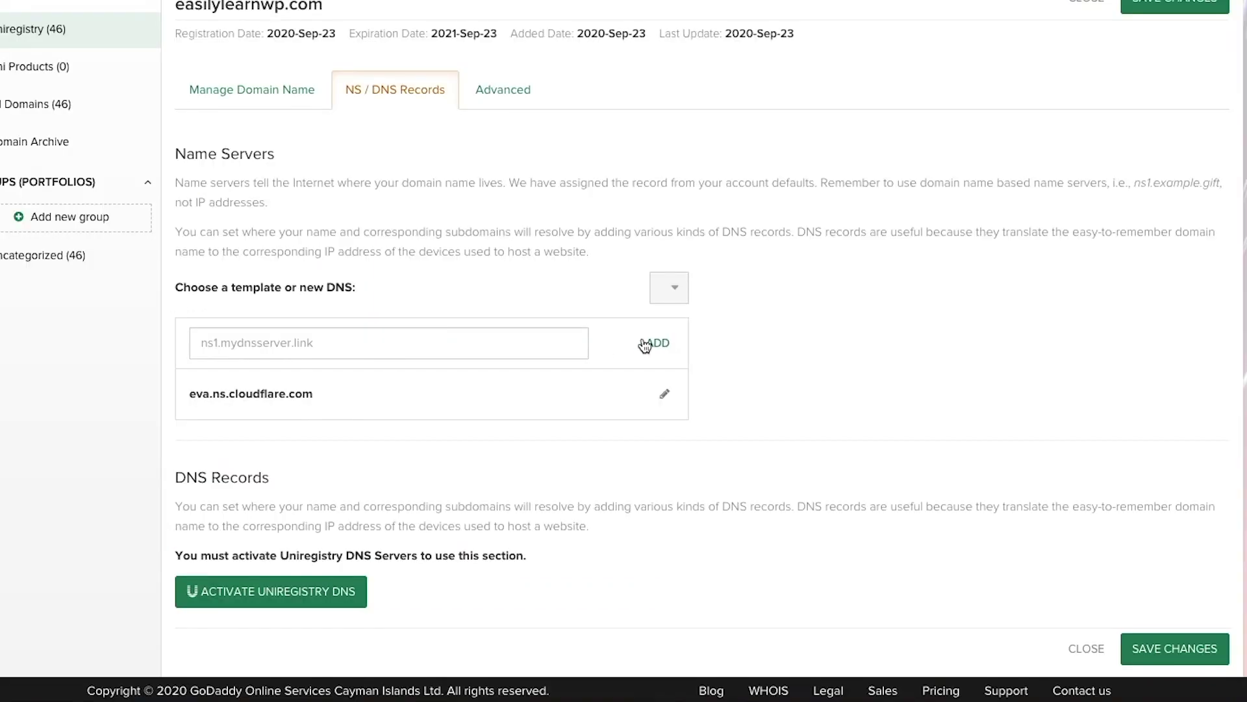
pyautogui.click(454, 342)
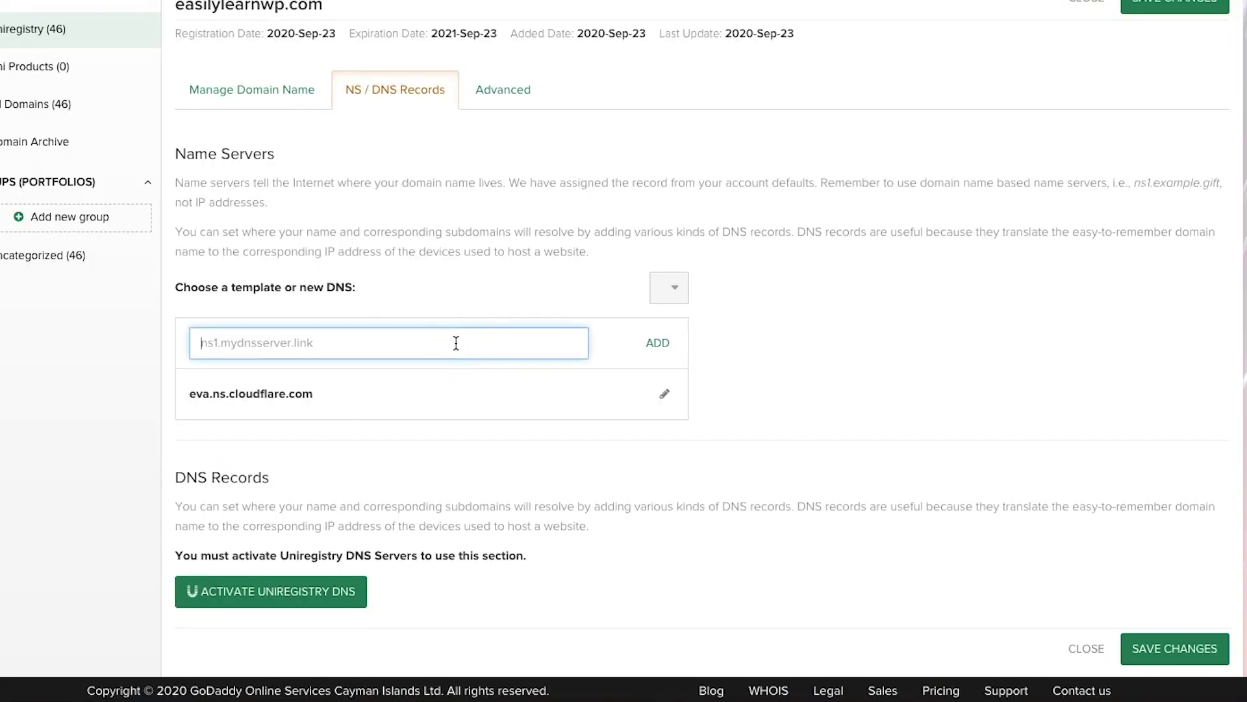
pyautogui.click(657, 342)
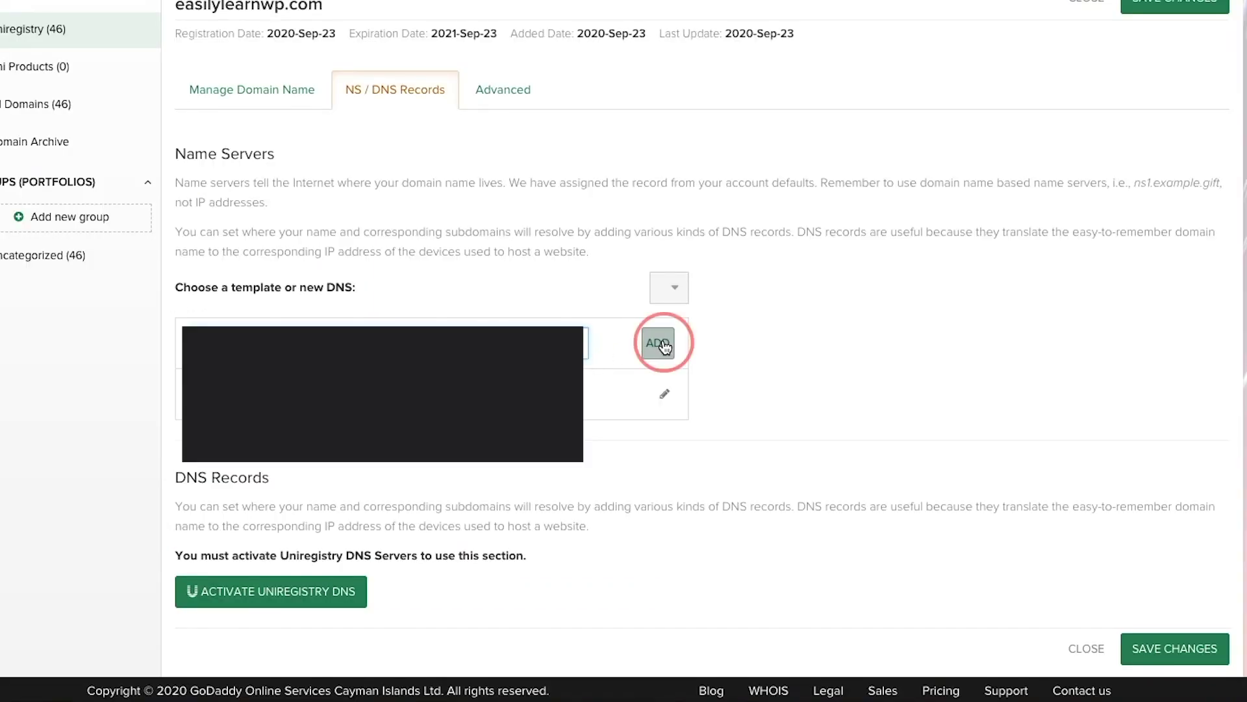
pyautogui.scroll(-1, 820, 500)
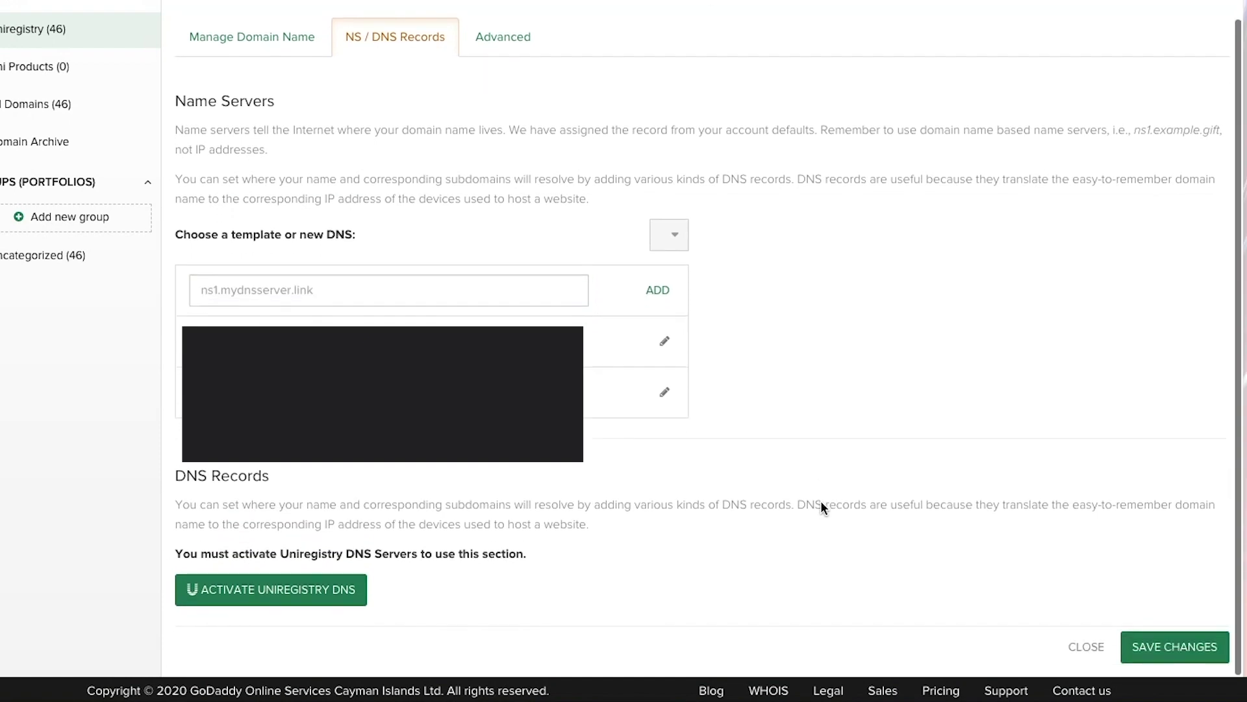
pyautogui.click(1194, 648)
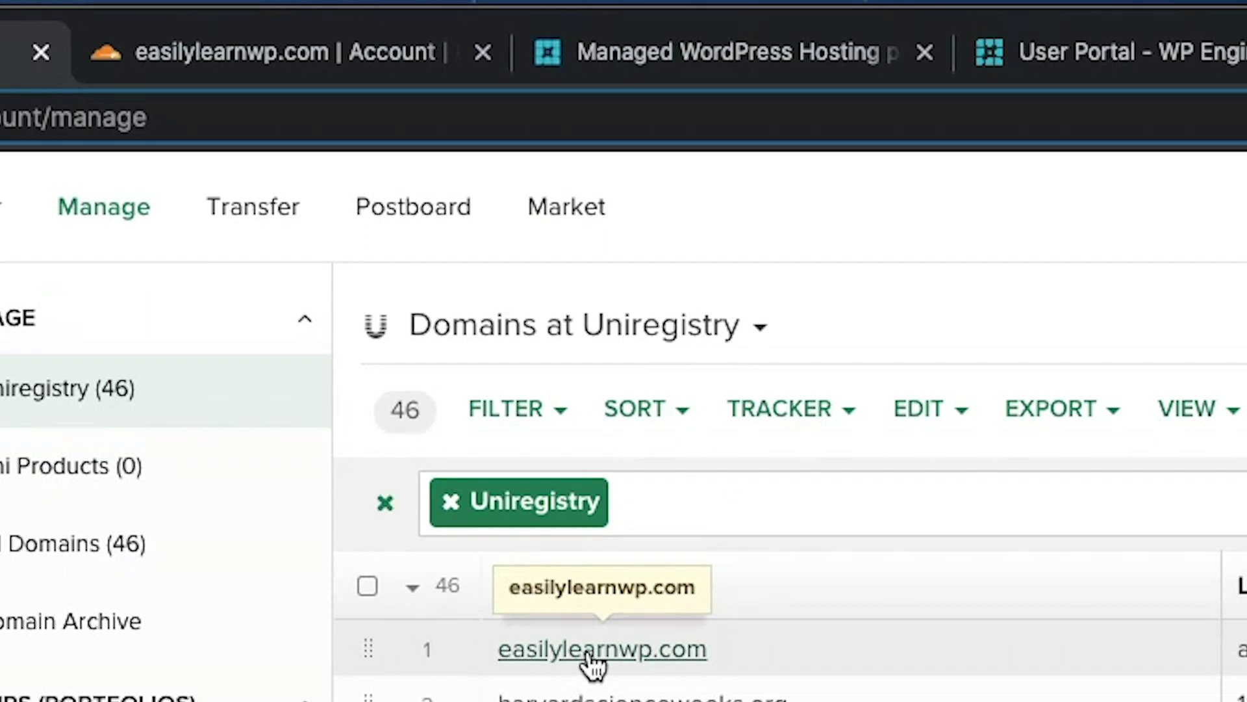
pyautogui.click(664, 52)
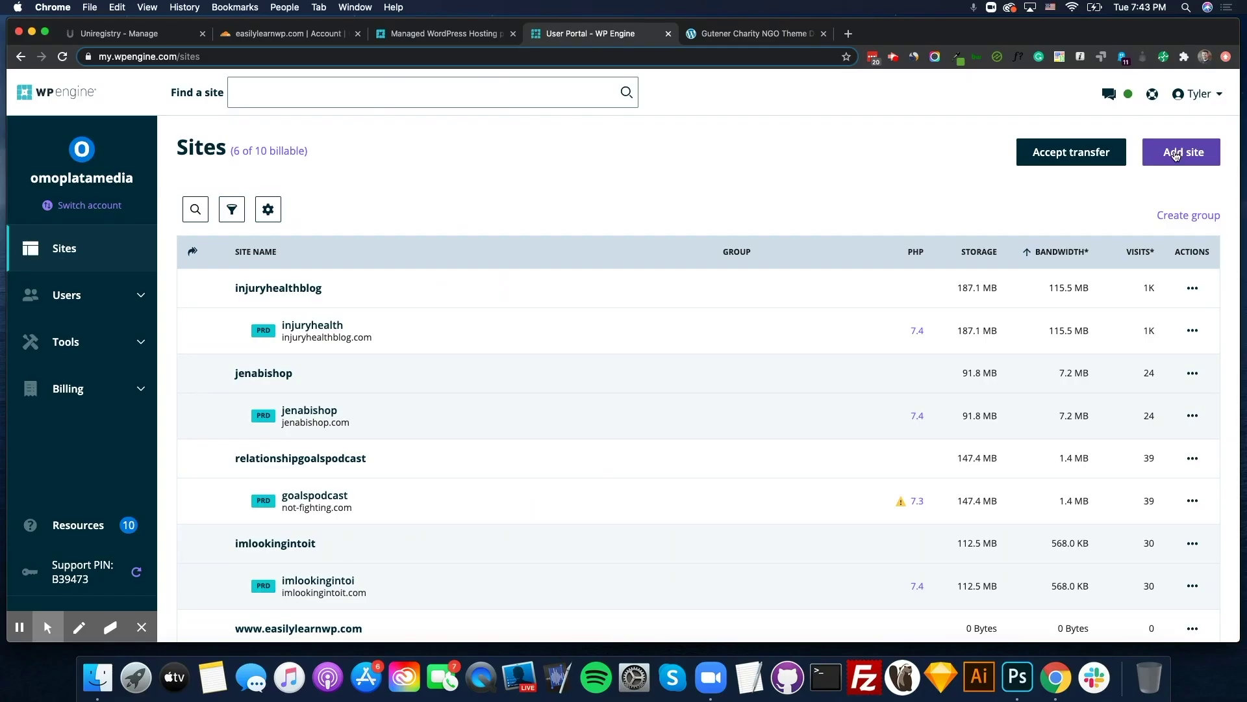
# - Add a new WP Engine site named easilylearnwp.com
pyautogui.click(1176, 155)
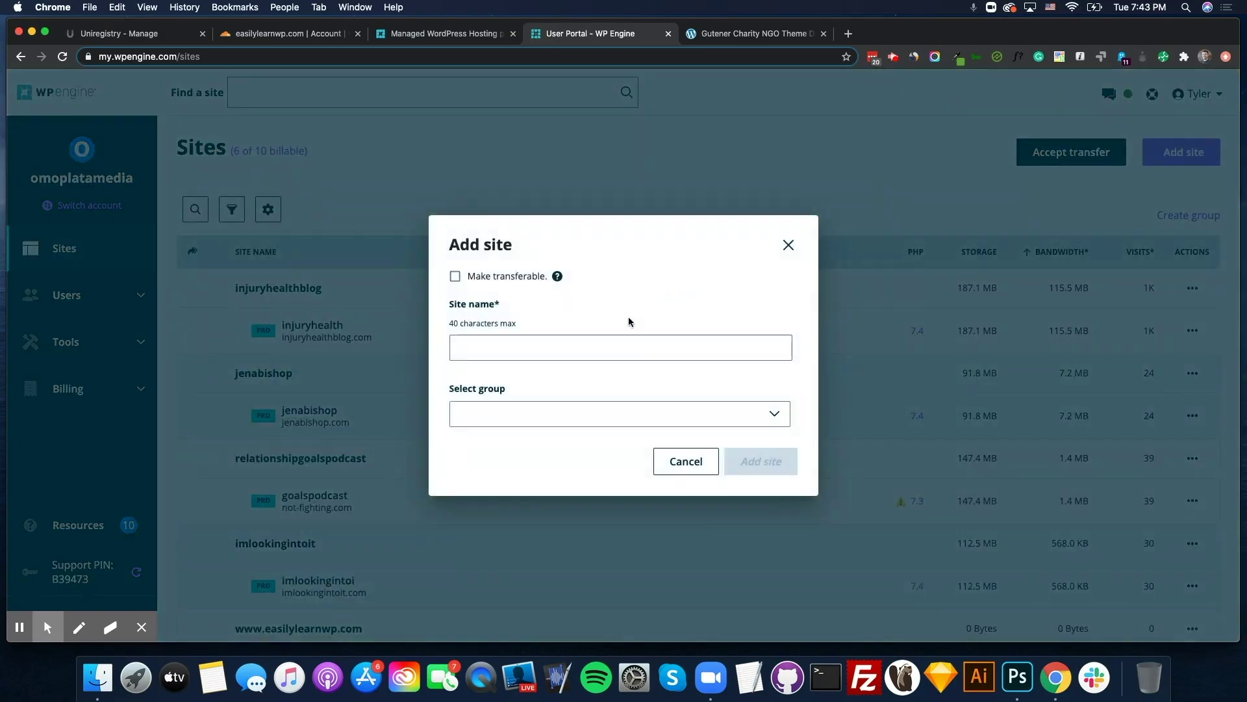
pyautogui.click(588, 350)
pyautogui.write('easilylearnwop')
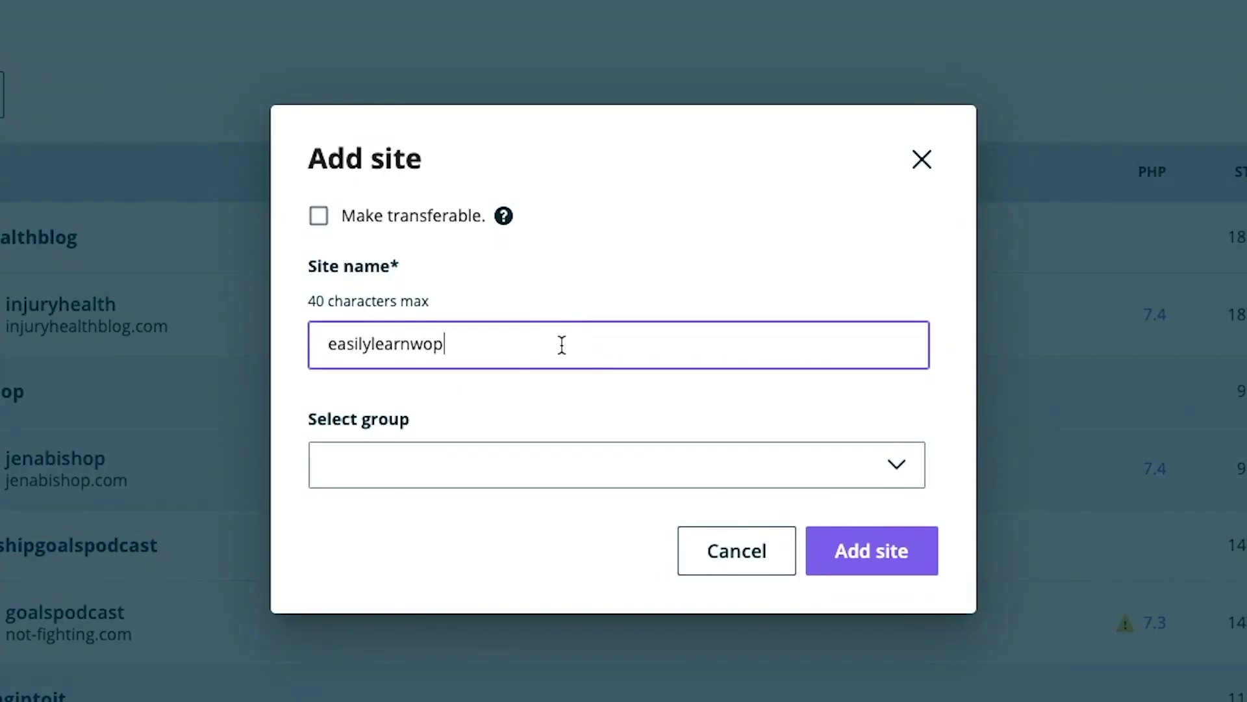
pyautogui.press('BackSpace')
pyautogui.write('p.com')
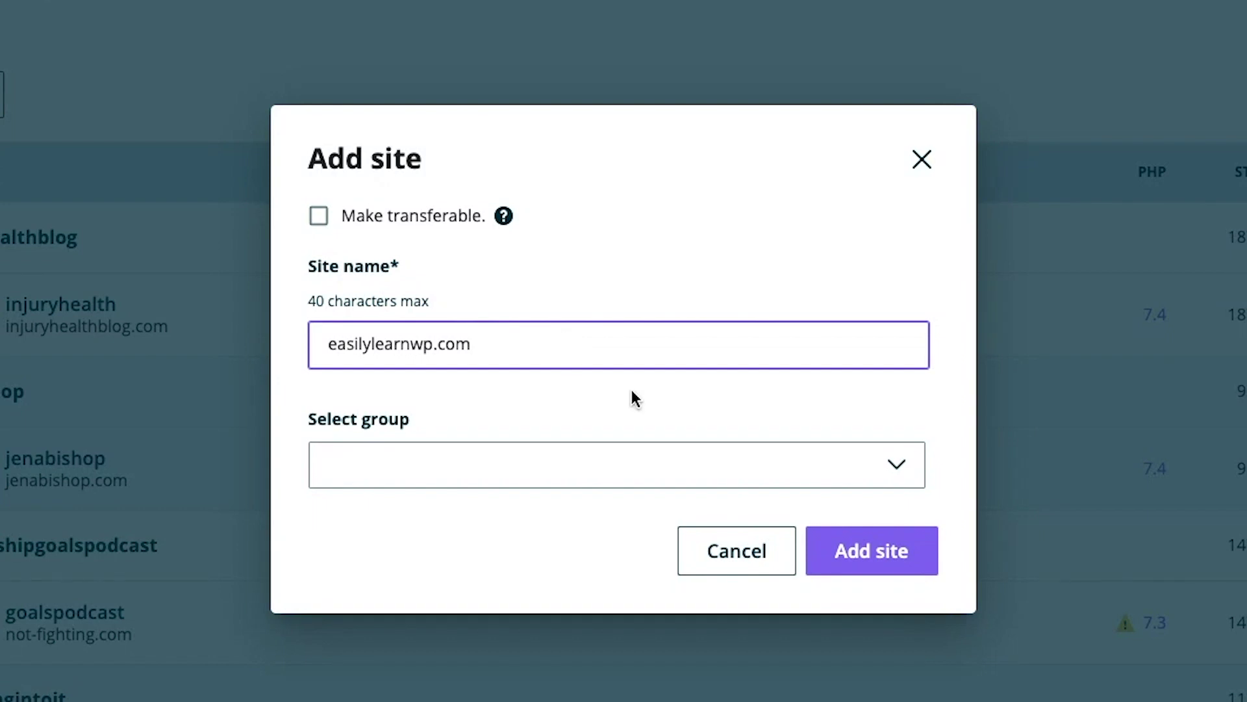
pyautogui.click(860, 558)
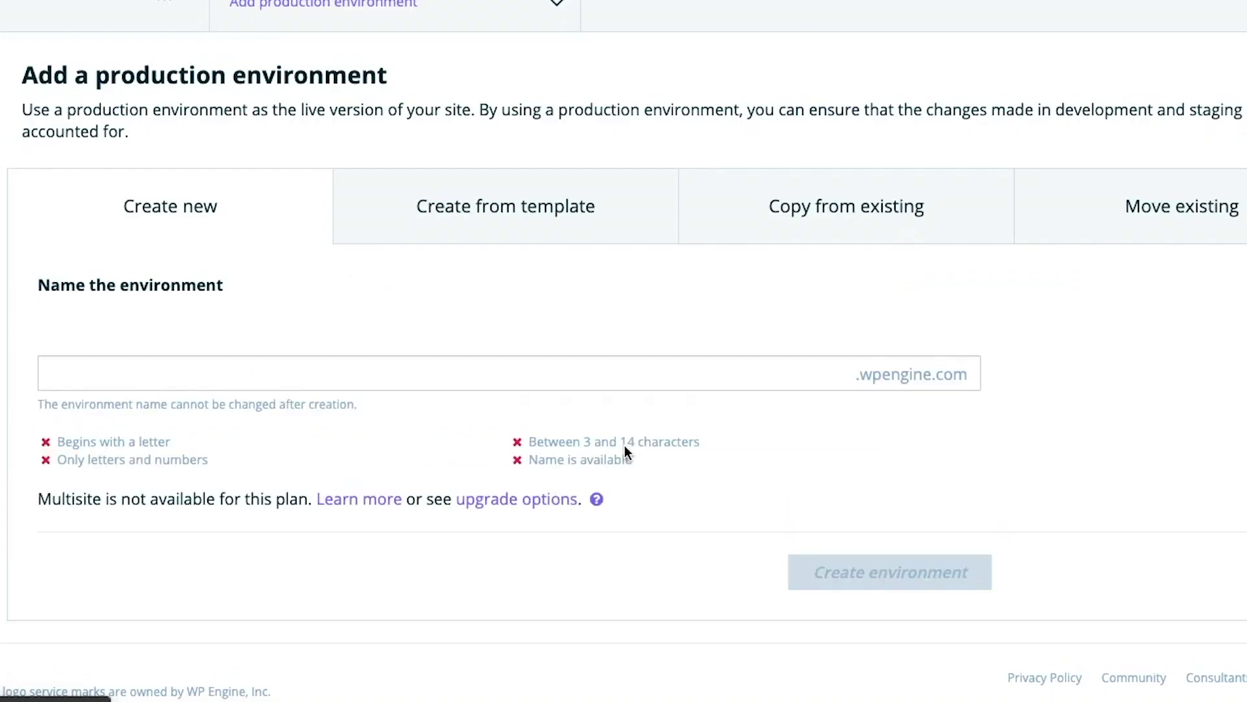
# - Create a production environment named easilylearnwp
pyautogui.click(556, 365)
pyautogui.write('easilylearnwp')
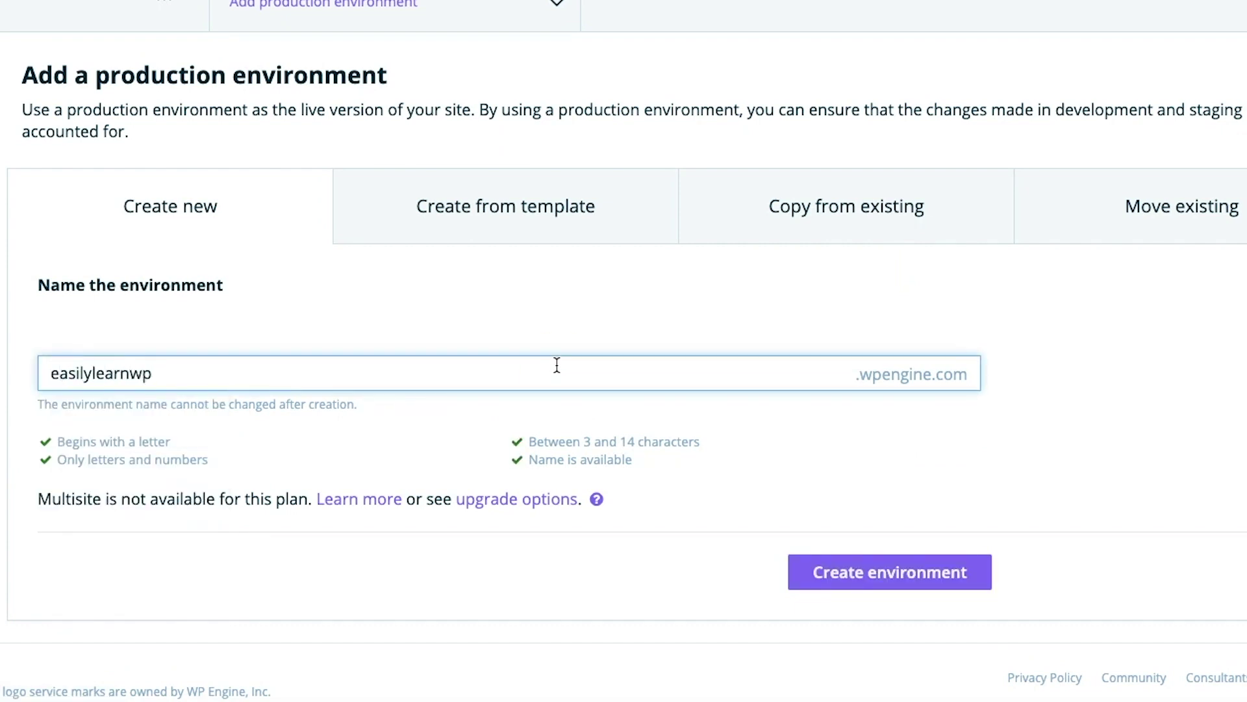
pyautogui.click(919, 578)
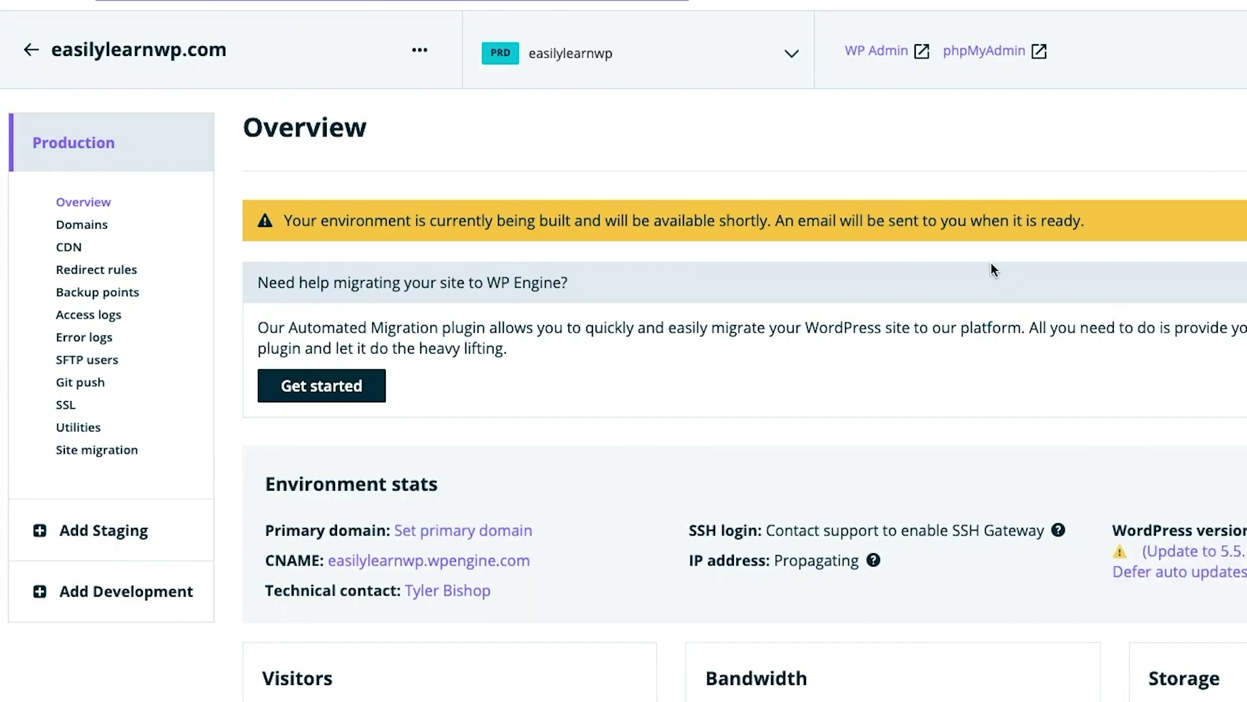
# - Copy the CNAME target easilylearnwp.wpengine.com from the environment's domain DNS details
pyautogui.click(77, 228)
pyautogui.scroll(-9, 63, 246)
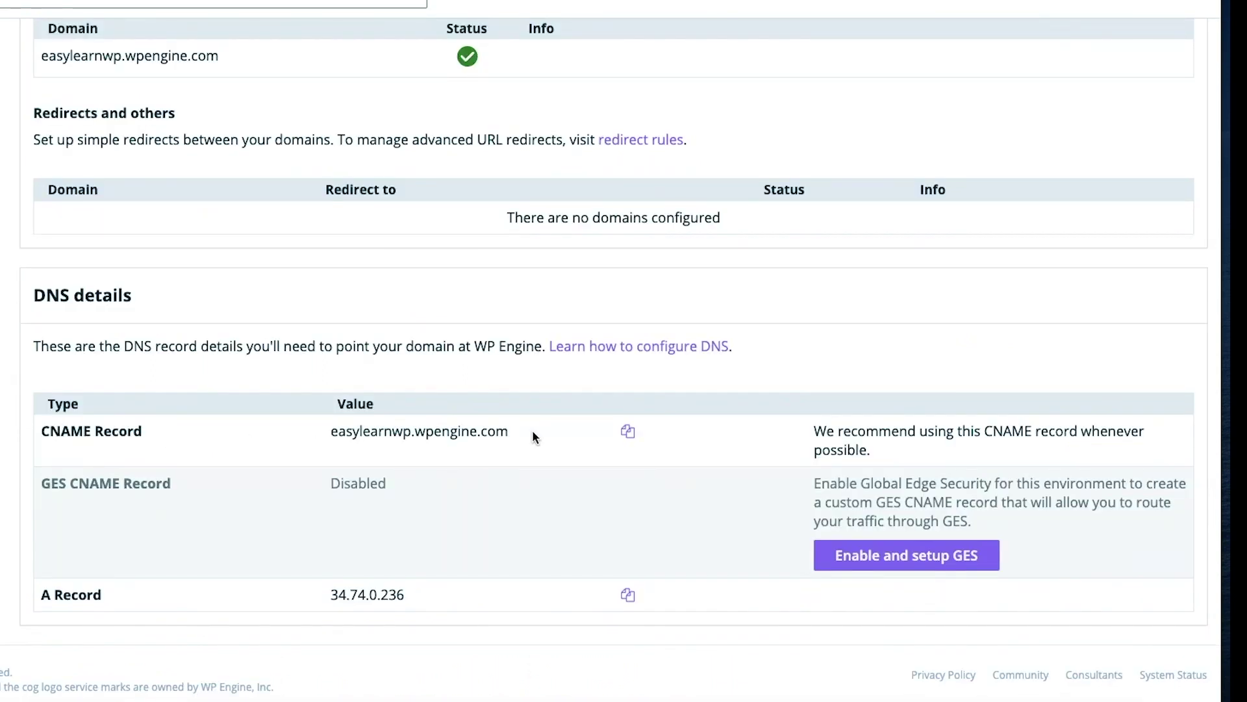
pyautogui.moveTo(532, 432); pyautogui.dragTo(278, 430)
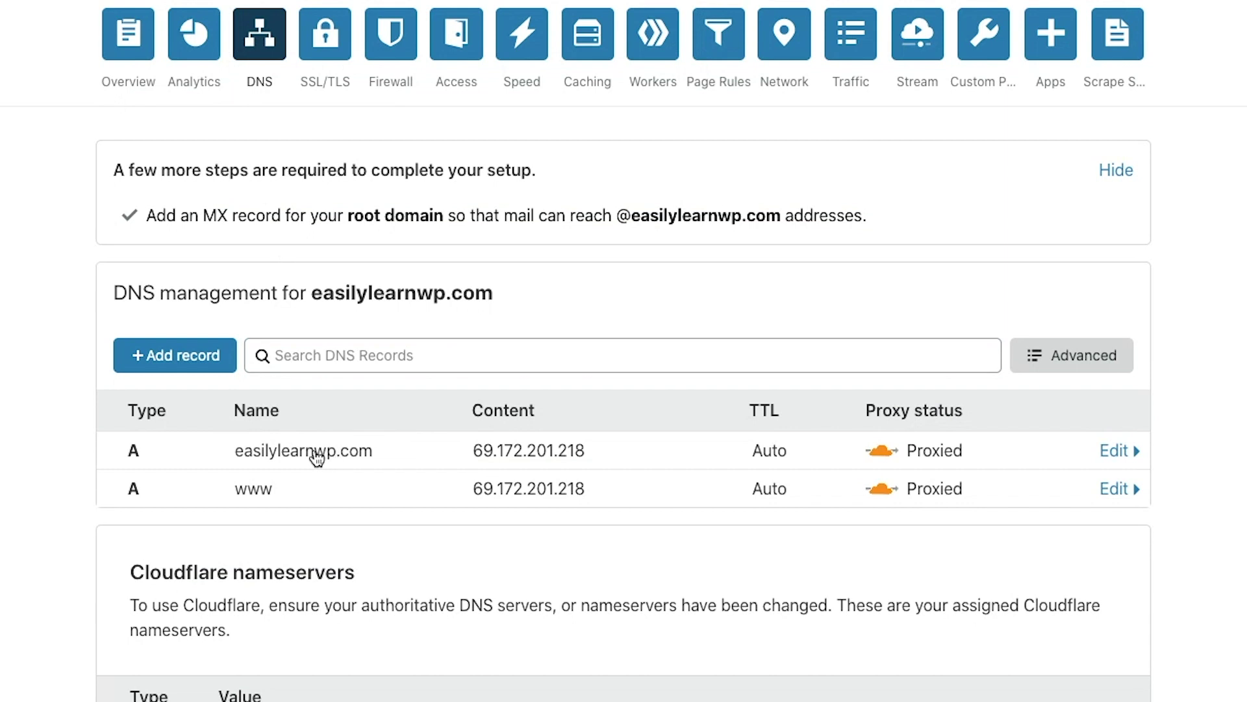
# - Delete the root and www A records pointing to 69.172.201.218
pyautogui.click(1115, 452)
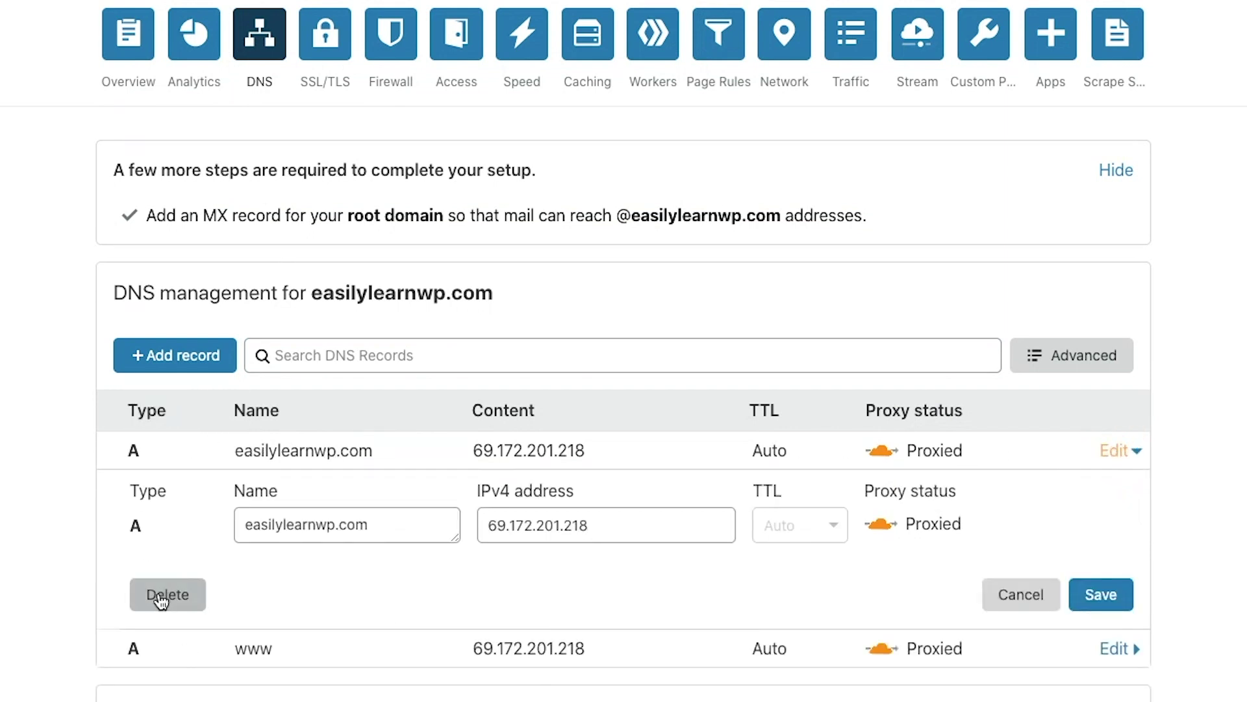
pyautogui.click(162, 599)
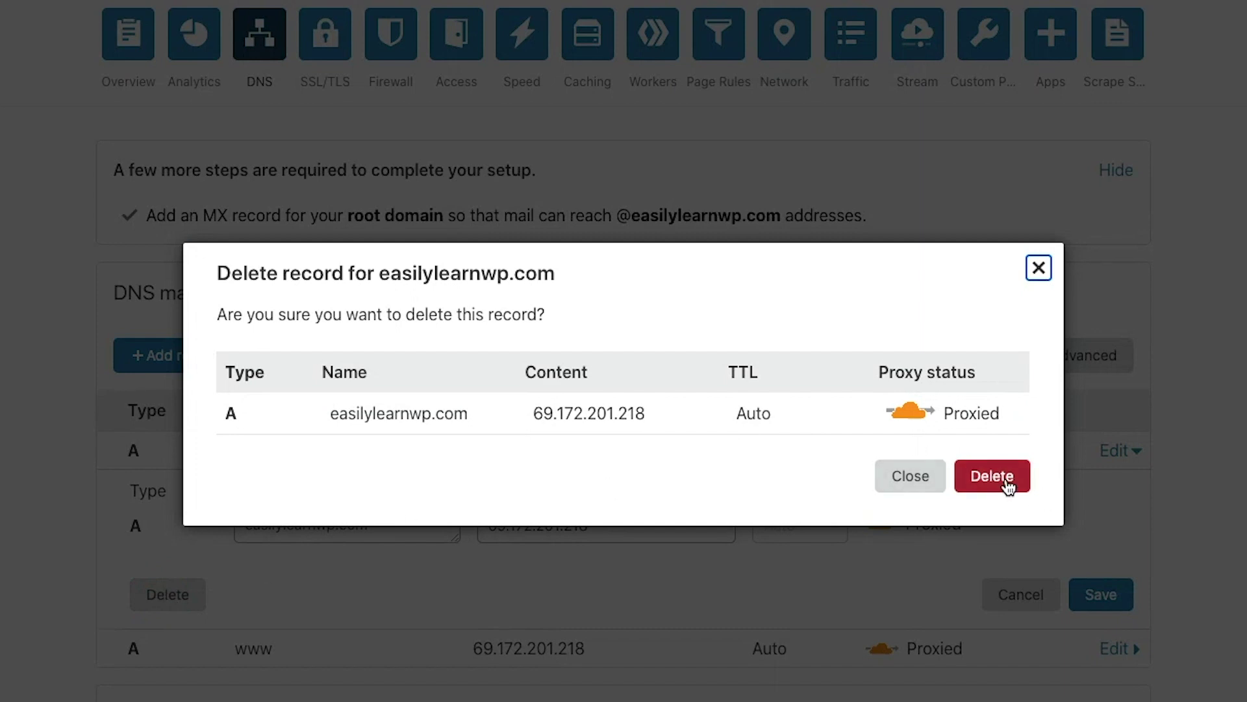
pyautogui.click(1006, 484)
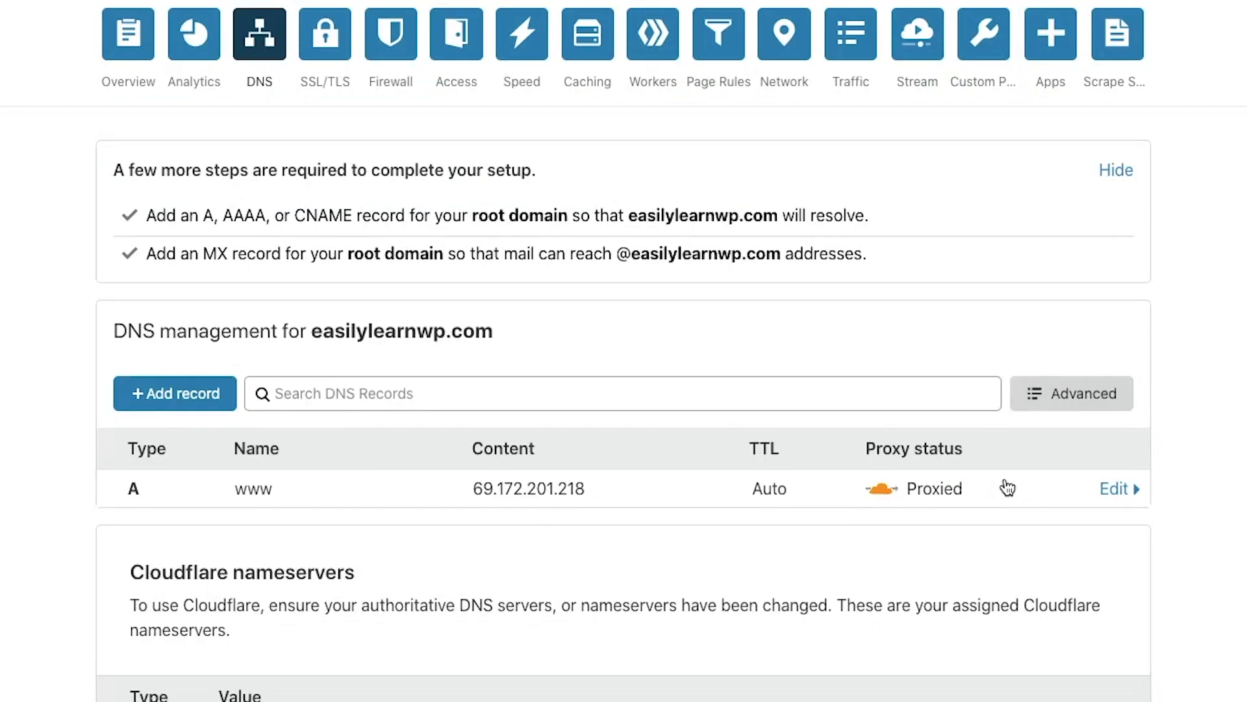
pyautogui.click(1114, 489)
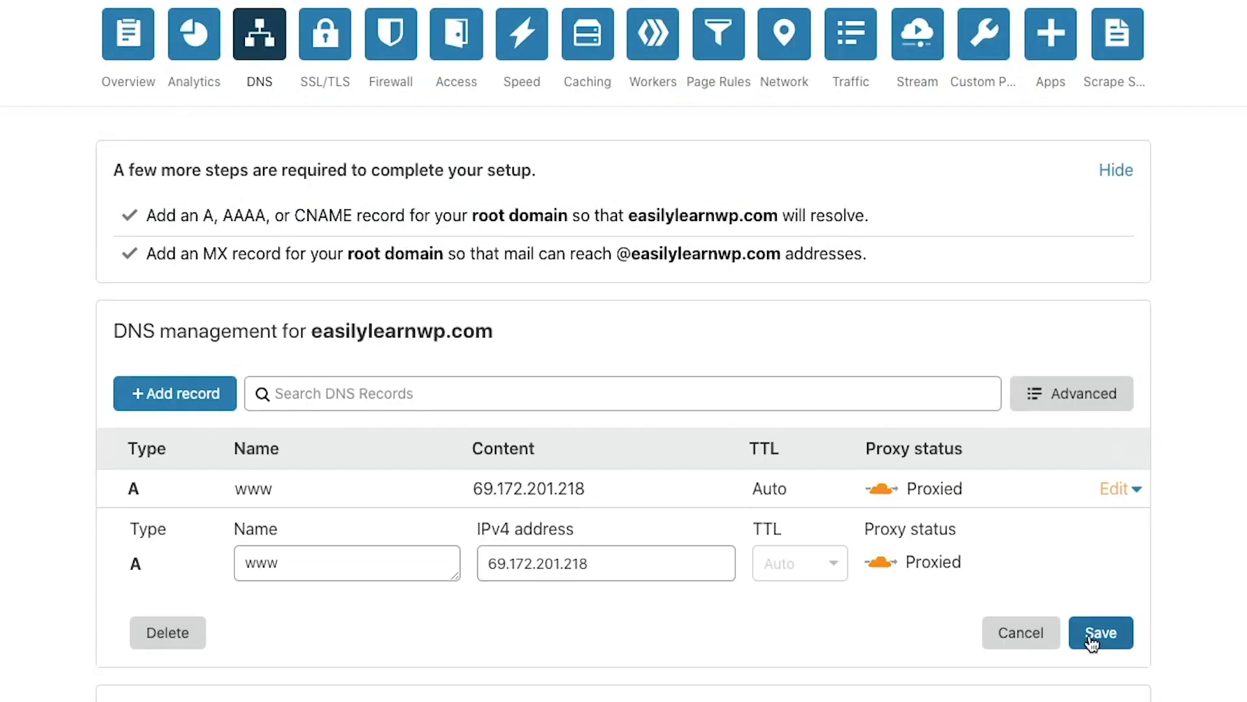
pyautogui.click(186, 634)
pyautogui.click(988, 475)
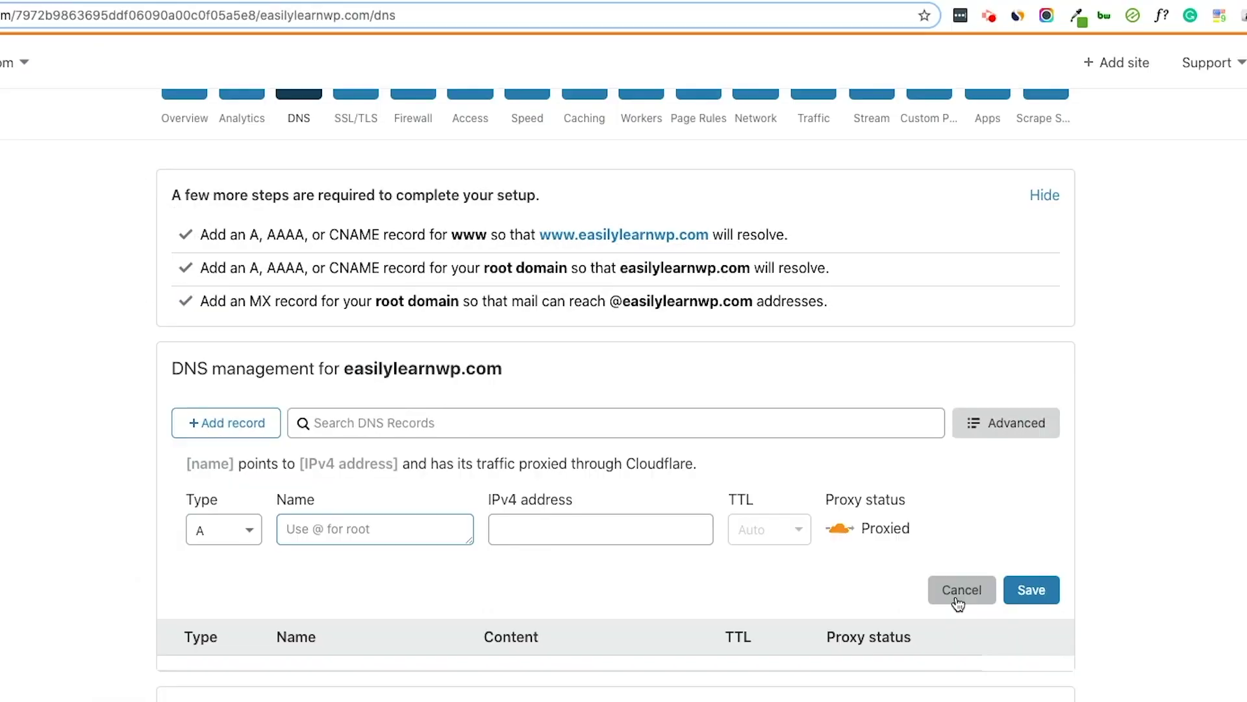
pyautogui.click(956, 601)
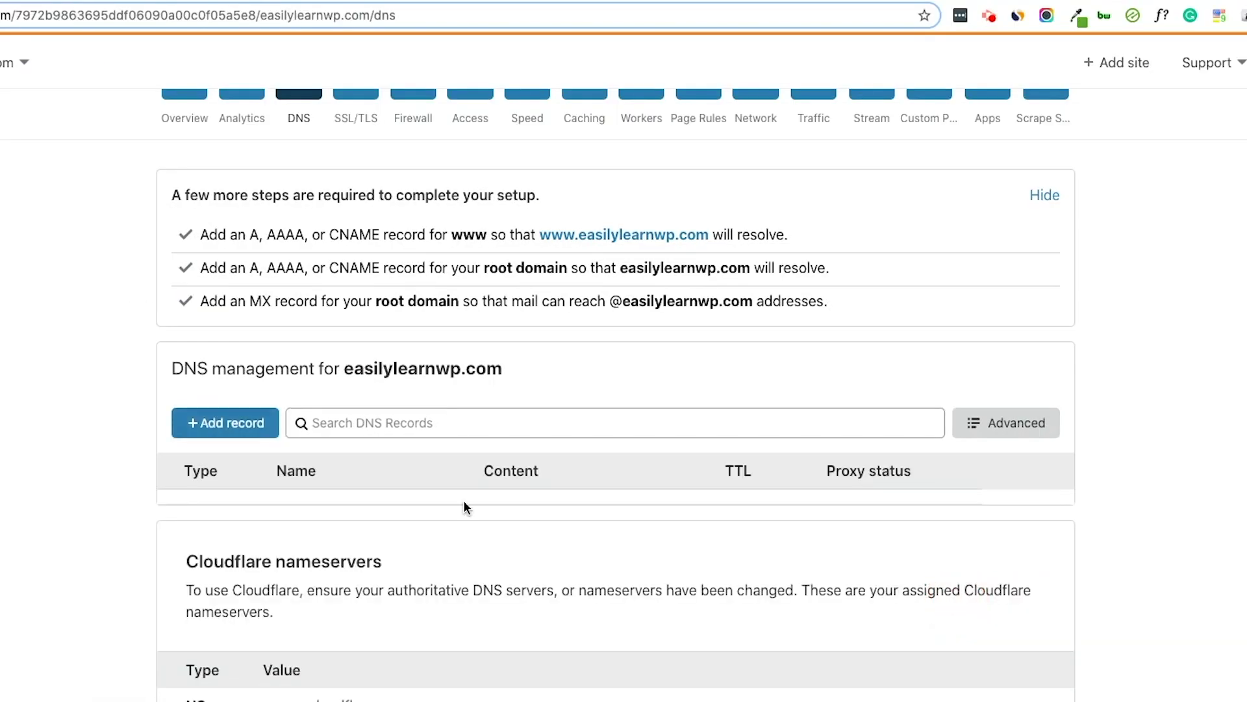
# - Add a CNAME record named @ targeting easilylearnwp.wpengine.com
pyautogui.click(245, 429)
pyautogui.click(235, 530)
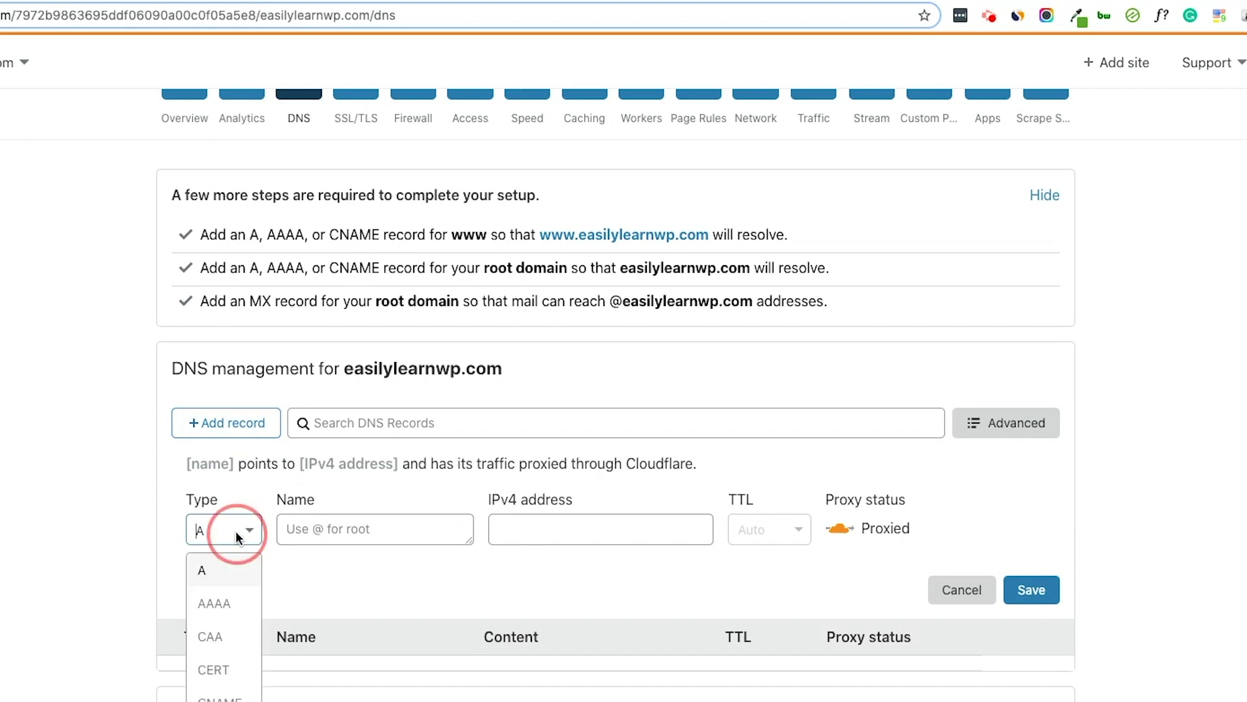
pyautogui.click(220, 697)
pyautogui.click(348, 543)
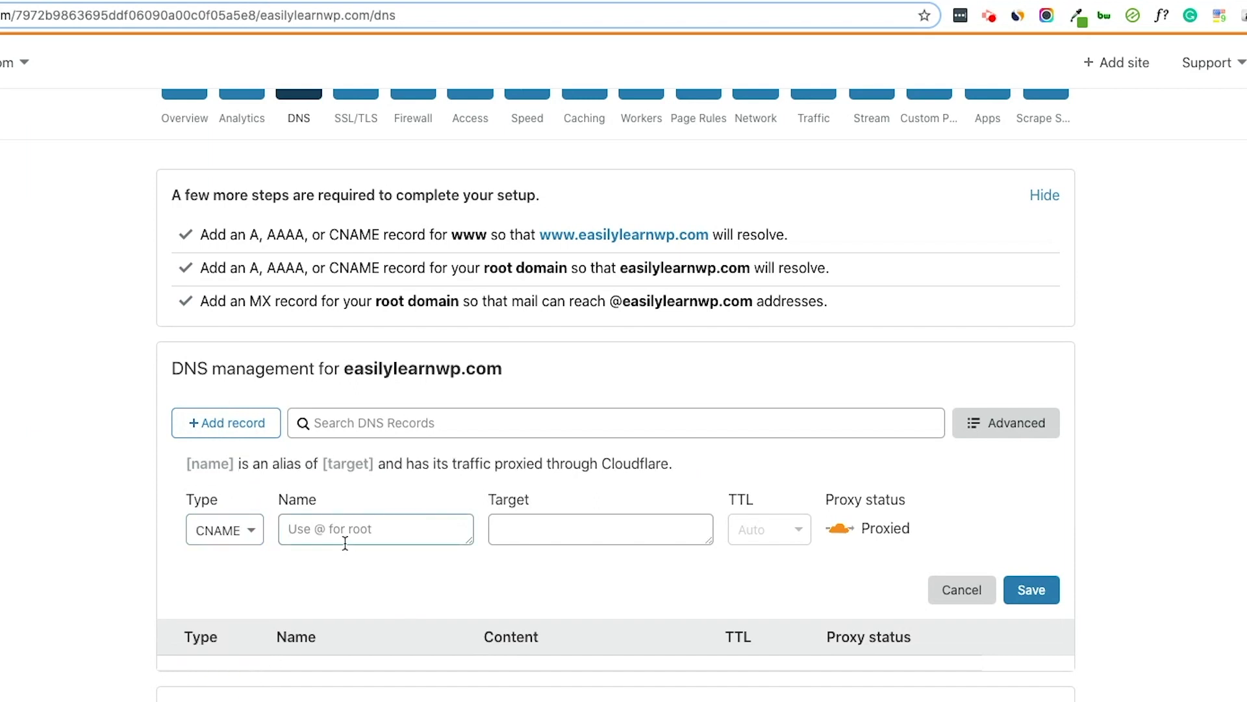
pyautogui.write('@')
pyautogui.click(514, 519)
pyautogui.write('easilylearnwp.wpengine.com')
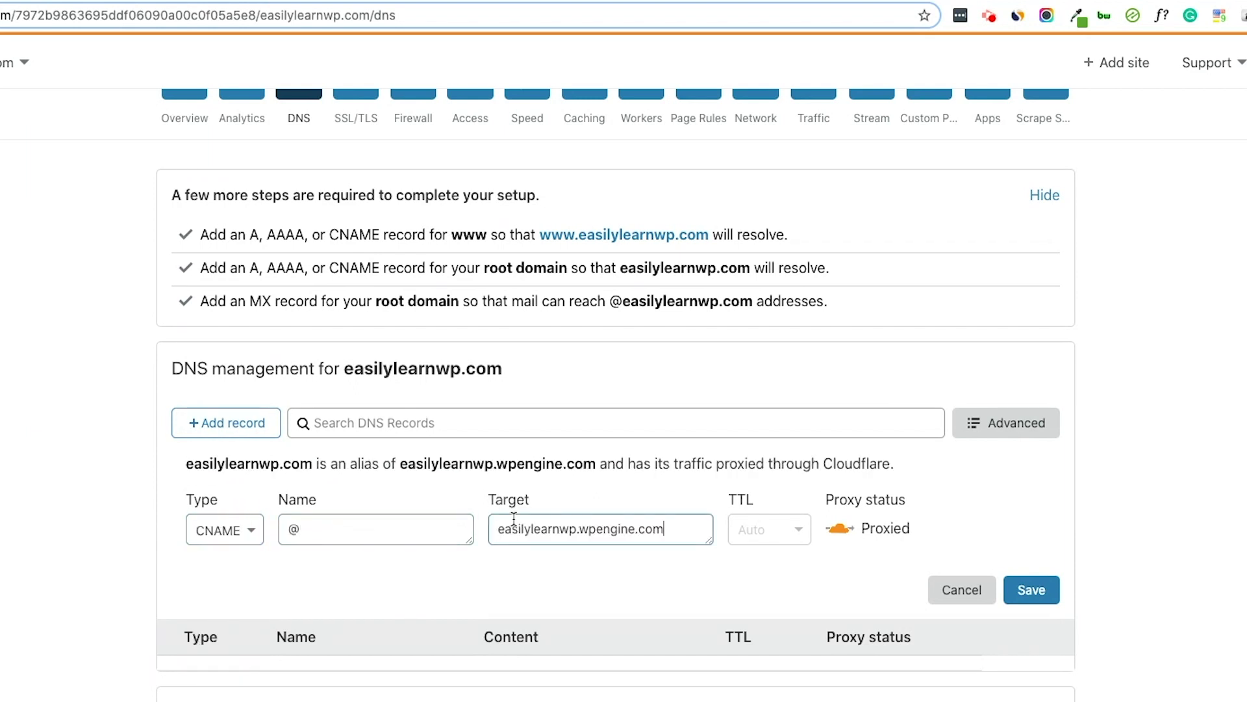
pyautogui.click(1034, 589)
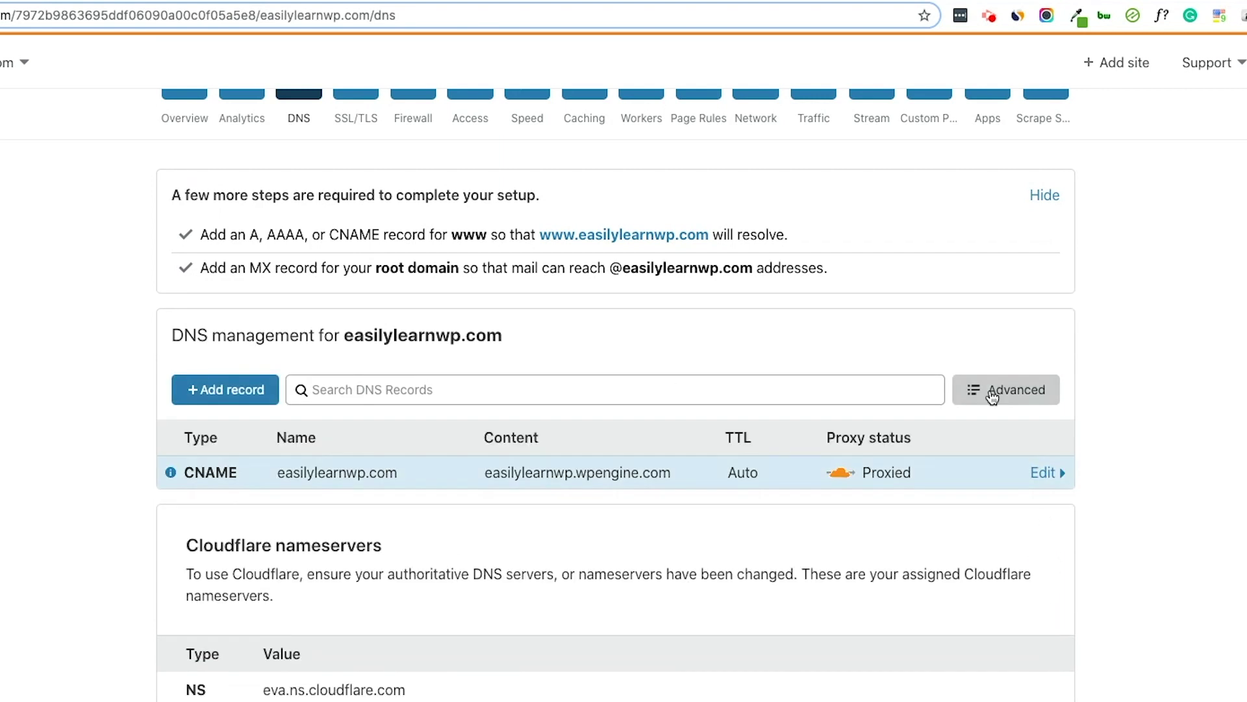
# - Add a CNAME record named www targeting easilylearnwp.wpengine.com
pyautogui.click(245, 393)
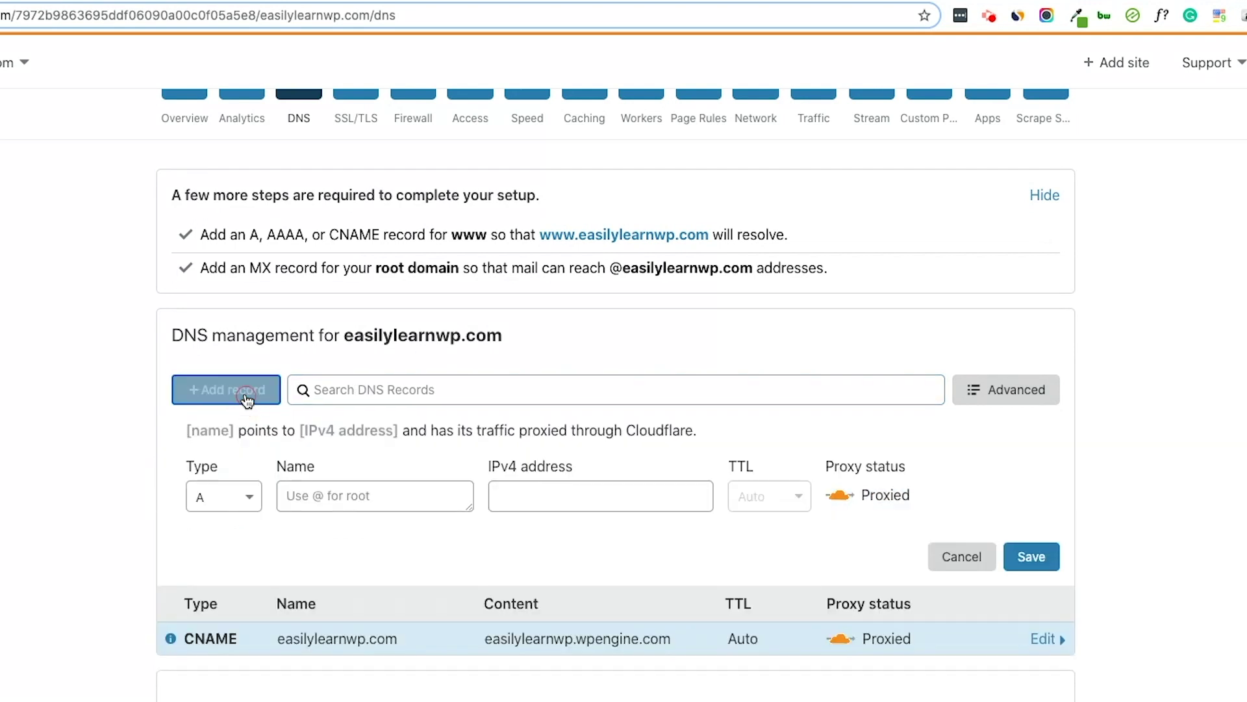
pyautogui.click(241, 496)
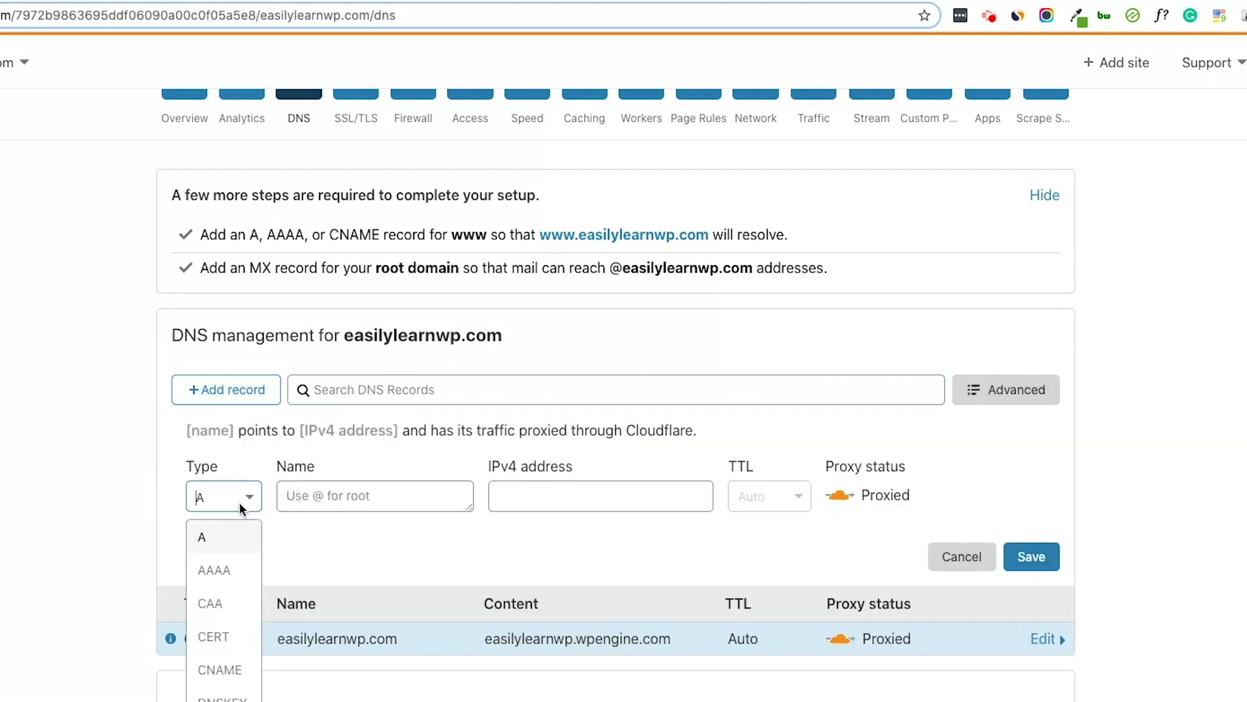
pyautogui.click(217, 668)
pyautogui.click(329, 502)
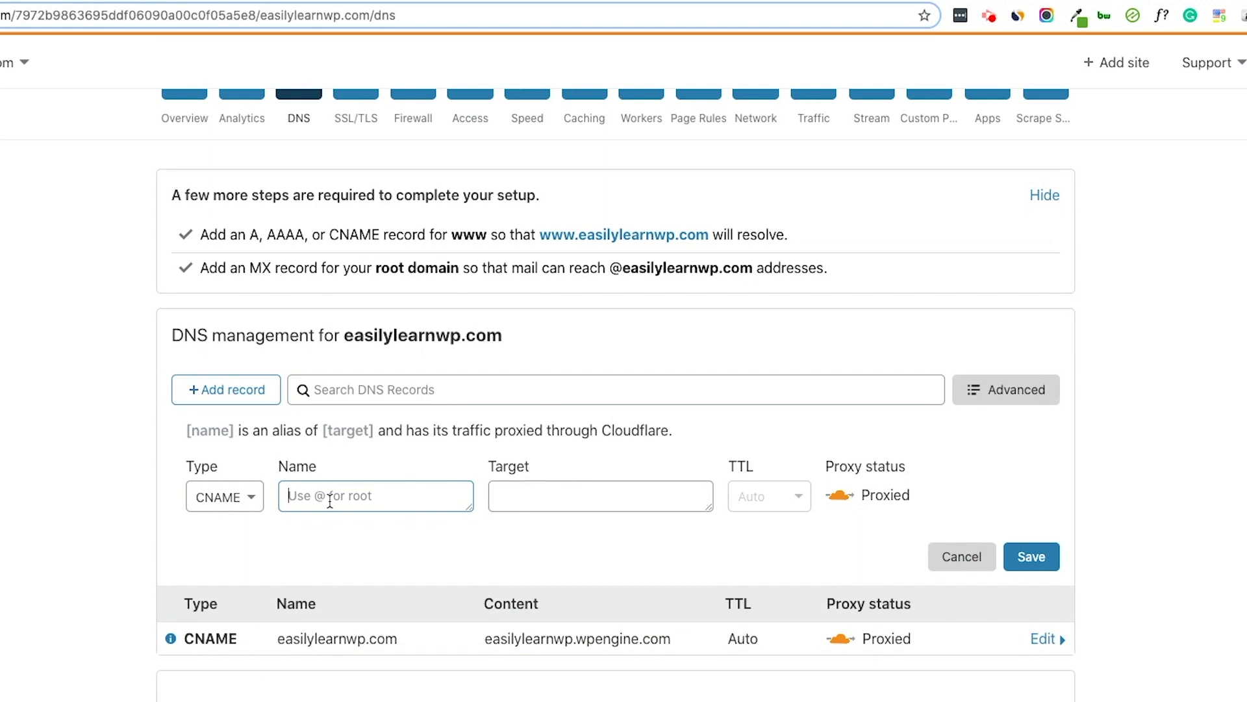
pyautogui.write('www')
pyautogui.click(575, 499)
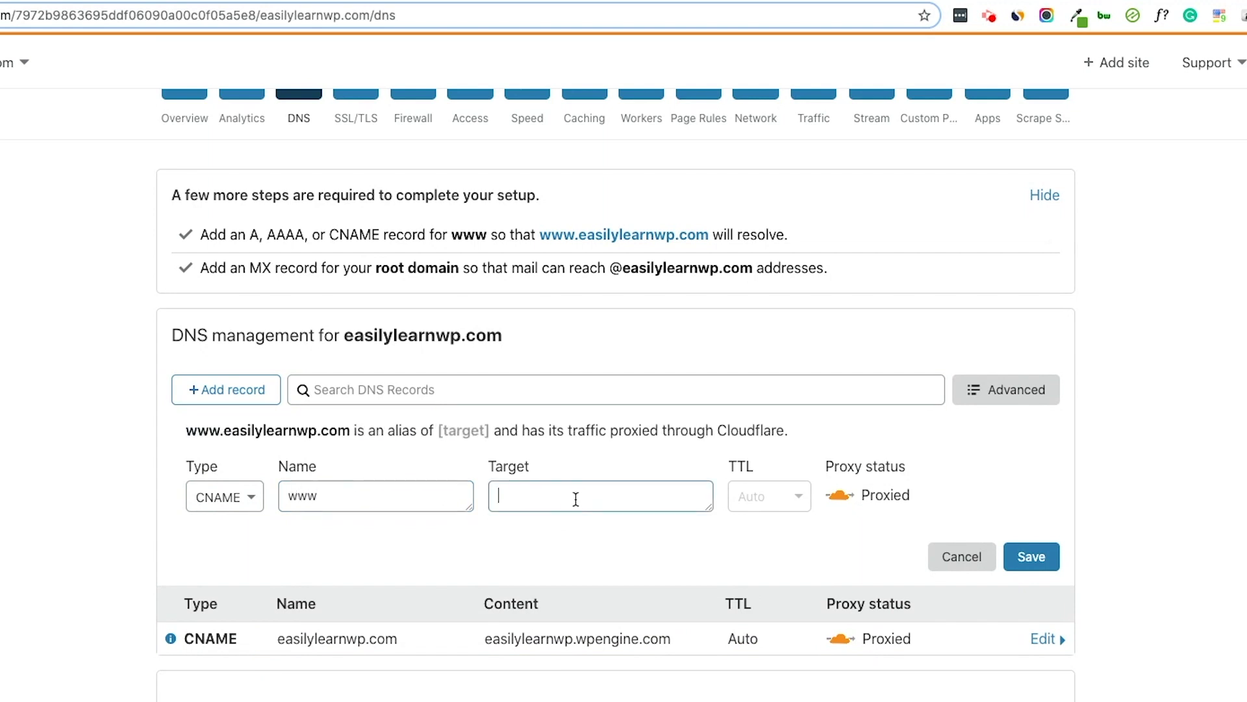
pyautogui.write('easilylearnwp.wpengine.com')
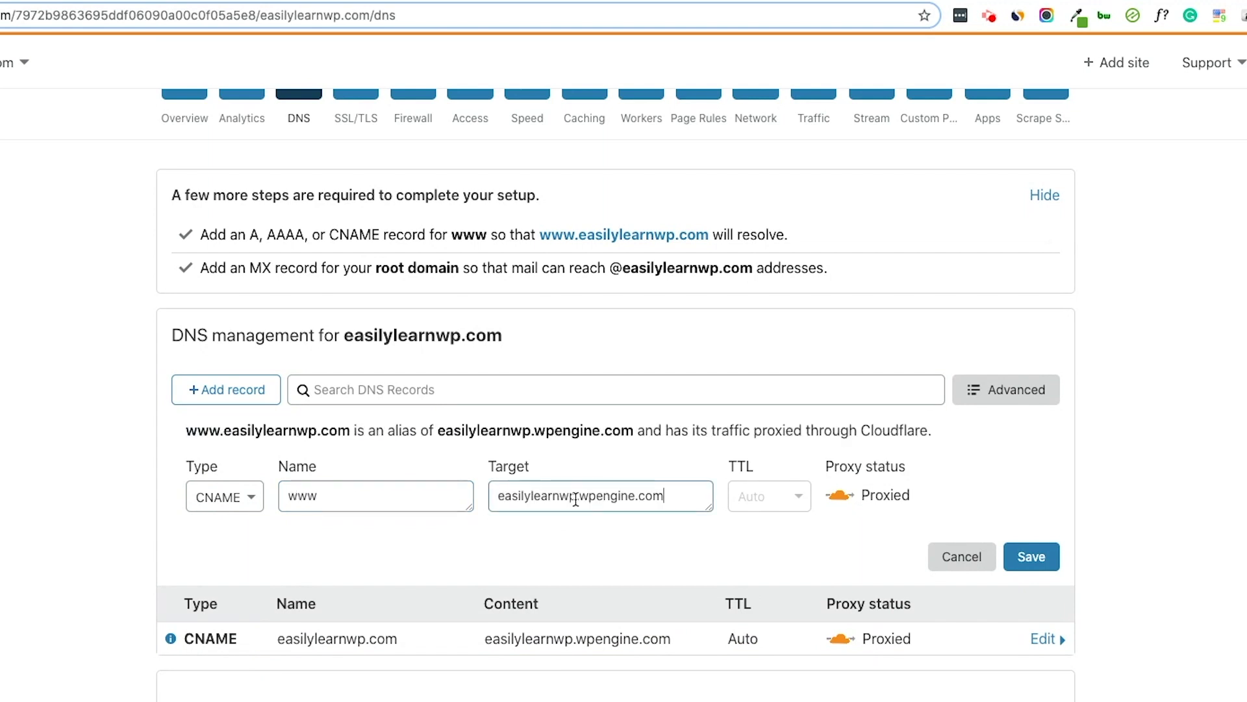
pyautogui.click(1019, 555)
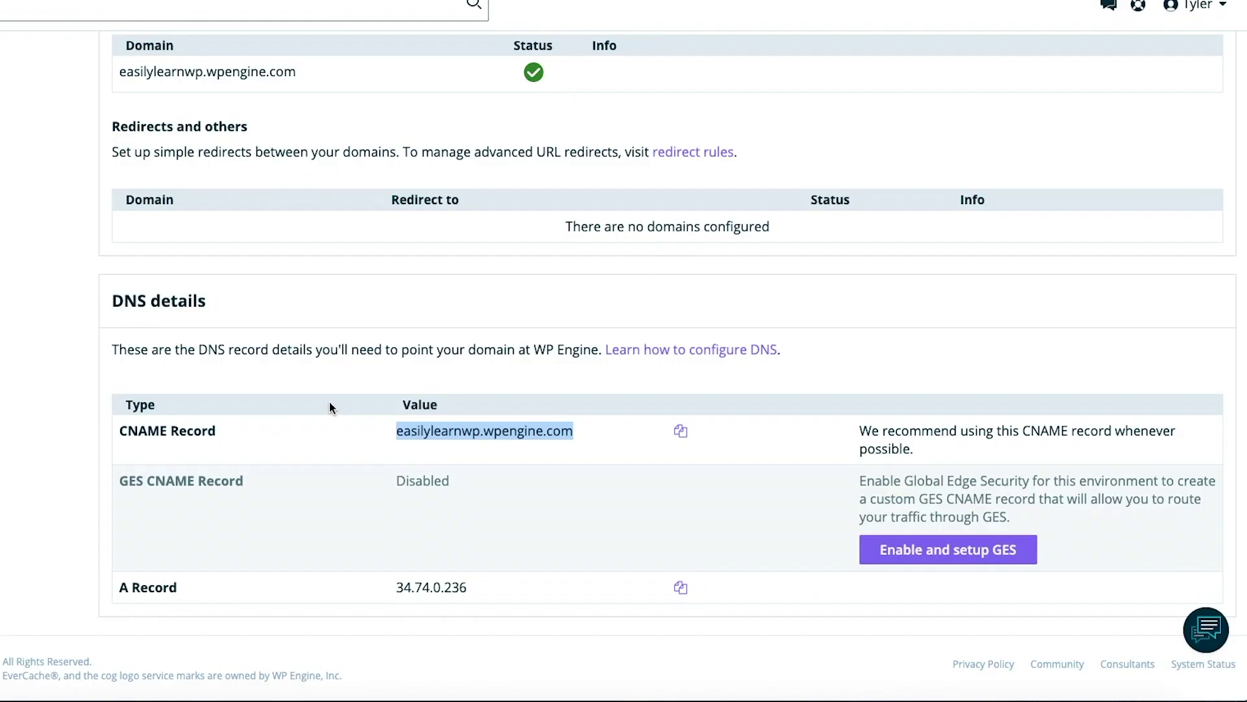
# - Enter easilylearnwp.com as the domain and complete the root and www DNS steps
pyautogui.scroll(6, 328, 406)
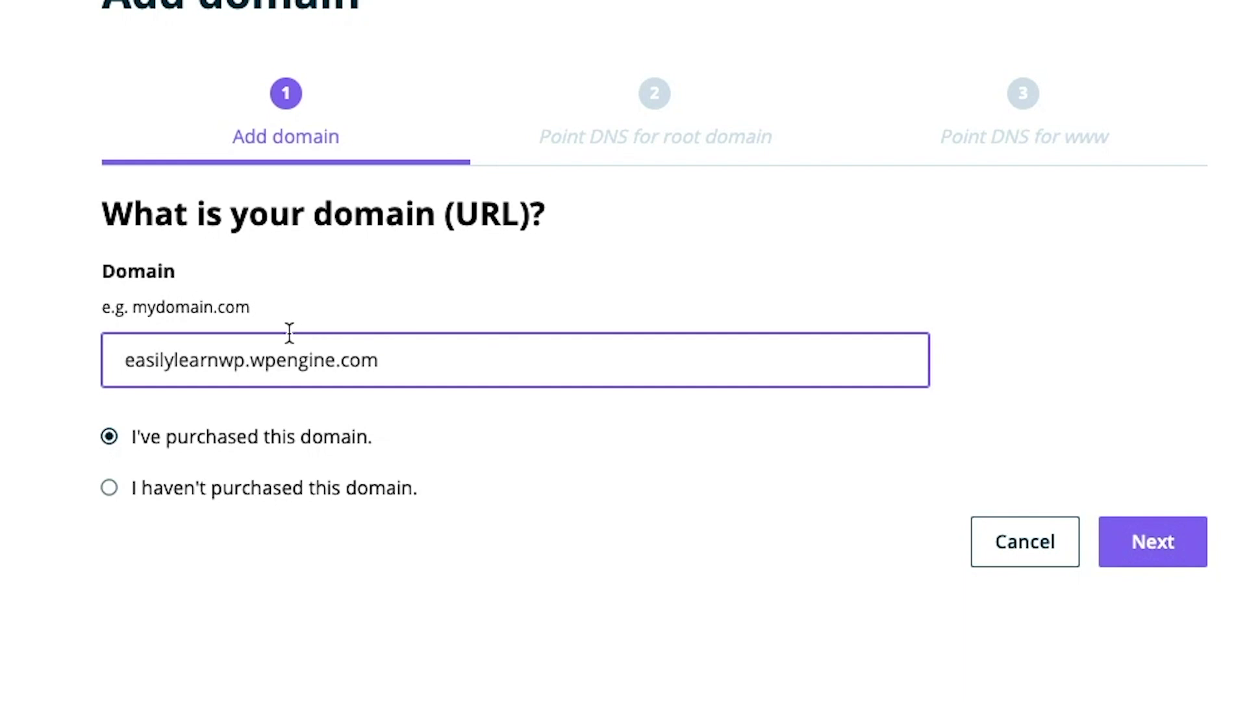
pyautogui.moveTo(251, 357); pyautogui.dragTo(341, 359)
pyautogui.press('BackSpace')
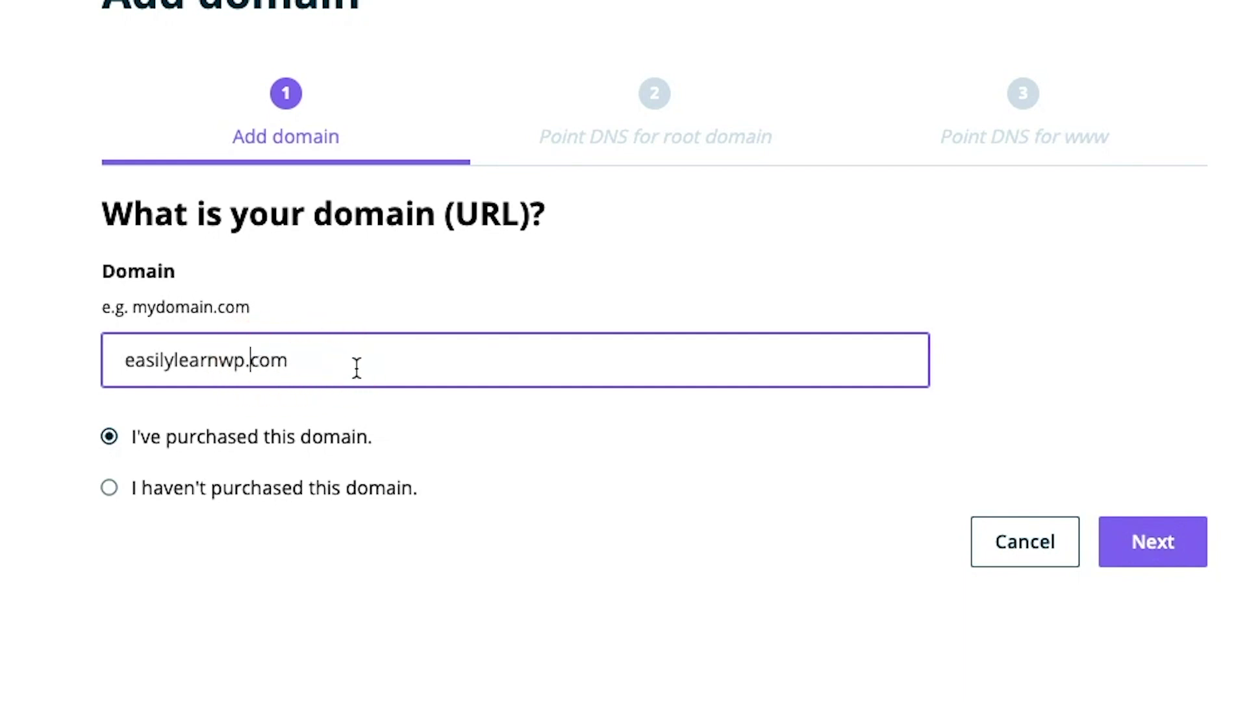
pyautogui.click(1121, 555)
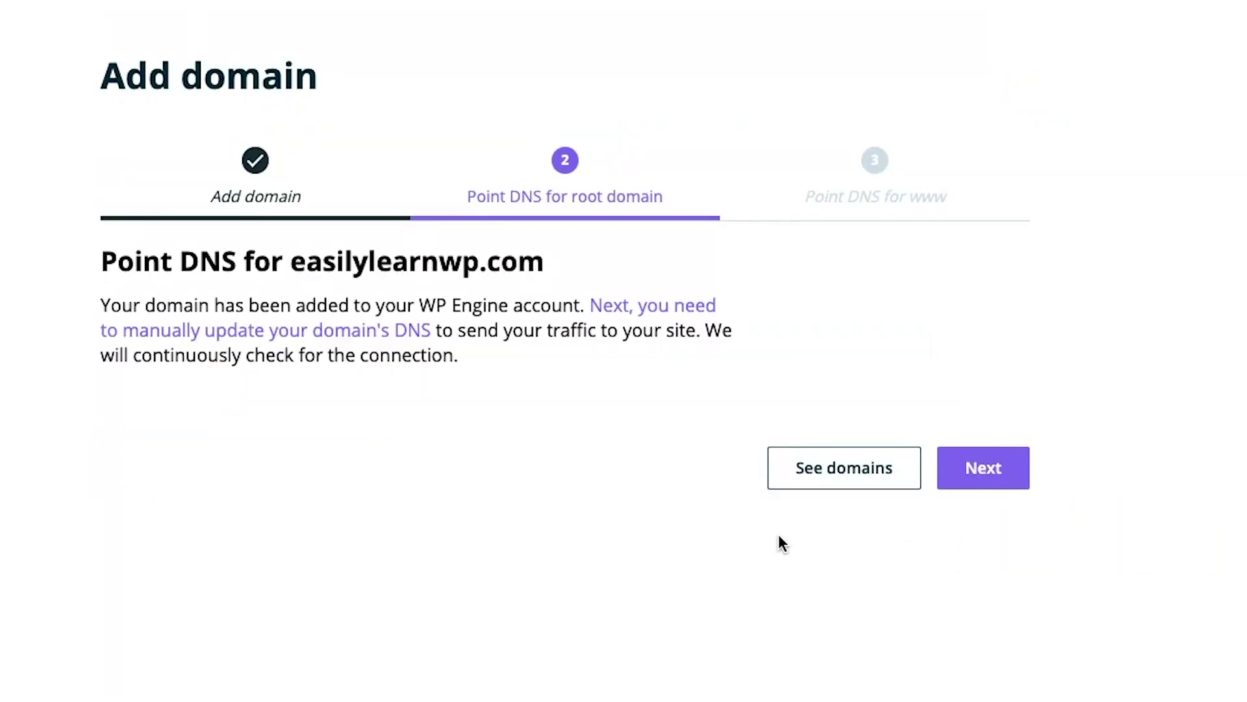
pyautogui.click(985, 478)
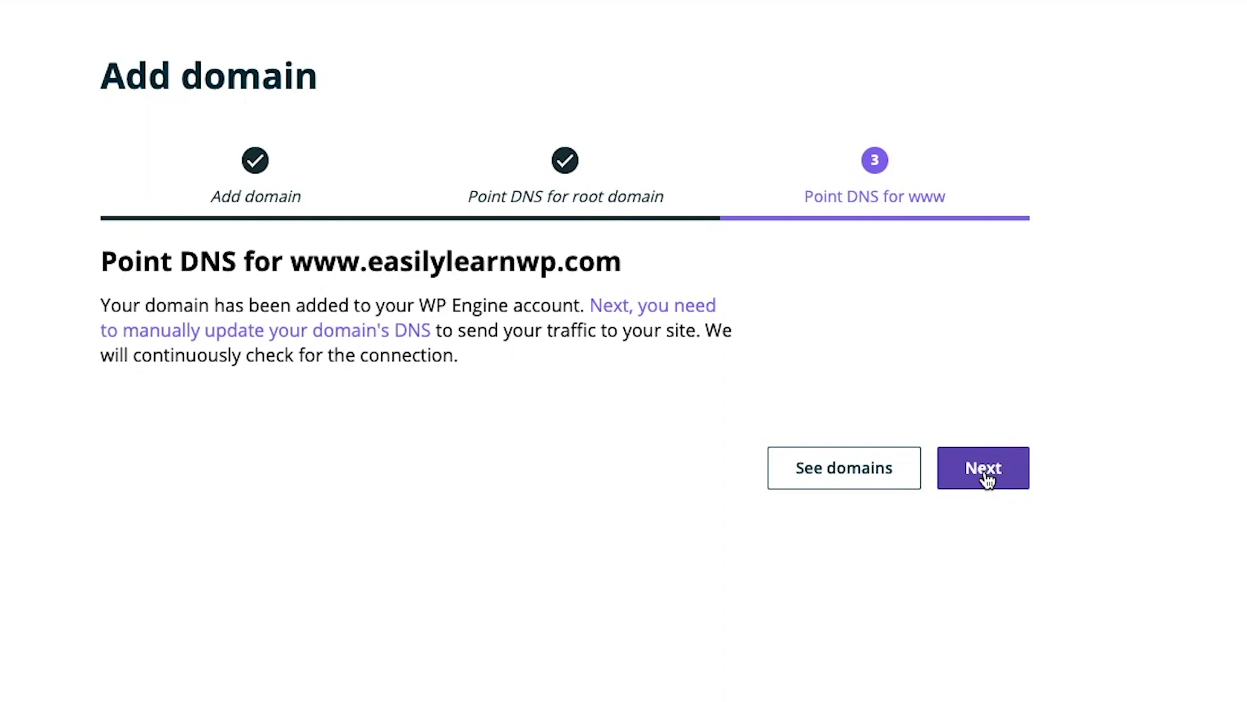
pyautogui.click(985, 478)
pyautogui.scroll(-6, 764, 379)
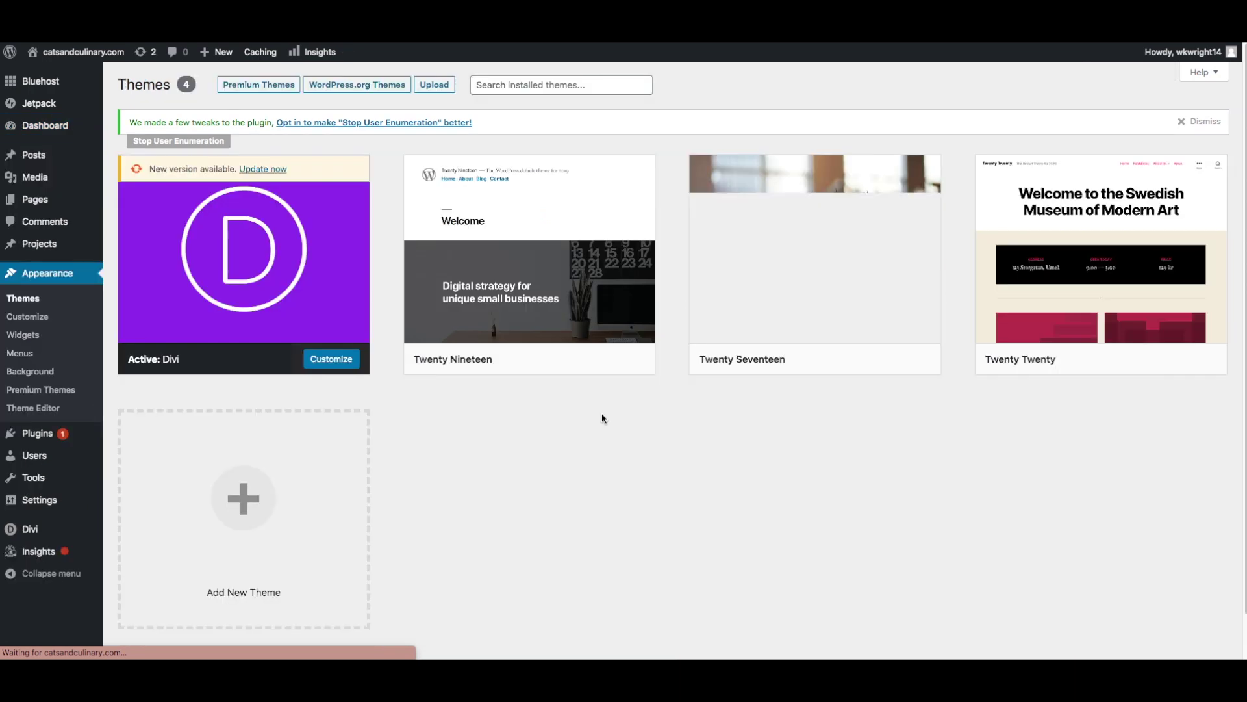
# - Show the WordPress.org featured free themes and scroll through the gallery
pyautogui.click(369, 90)
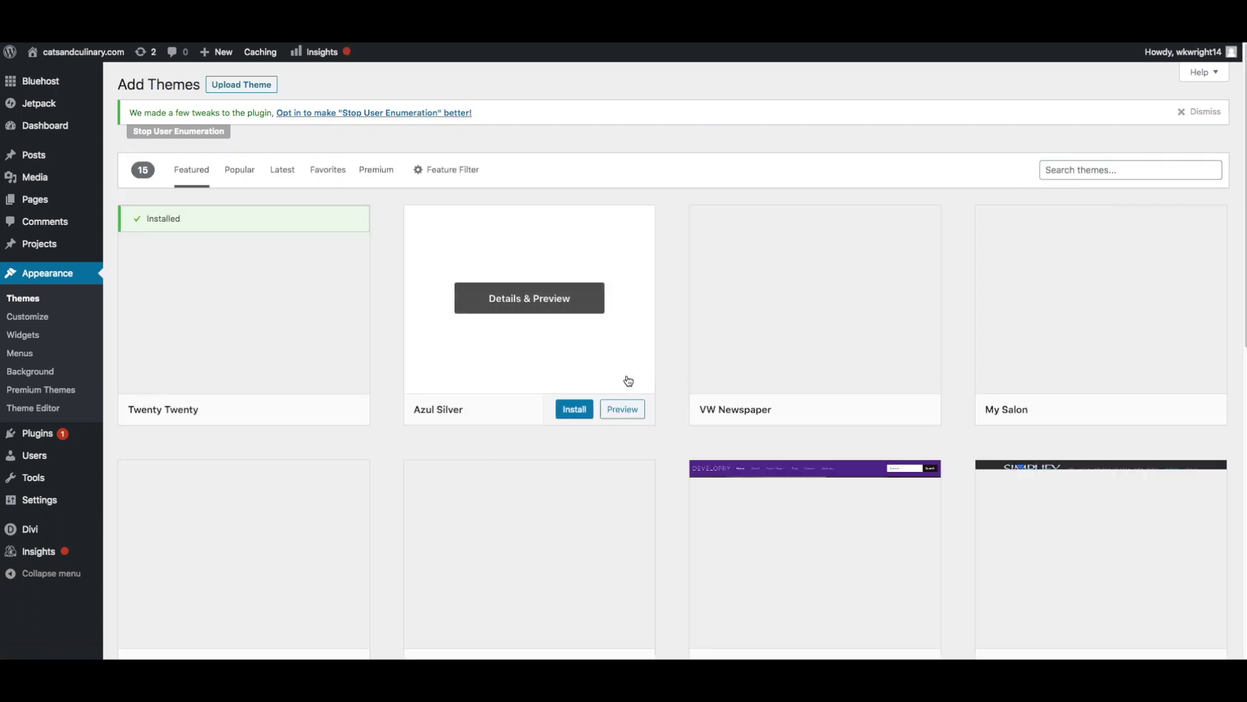
pyautogui.scroll(-2, 675, 384)
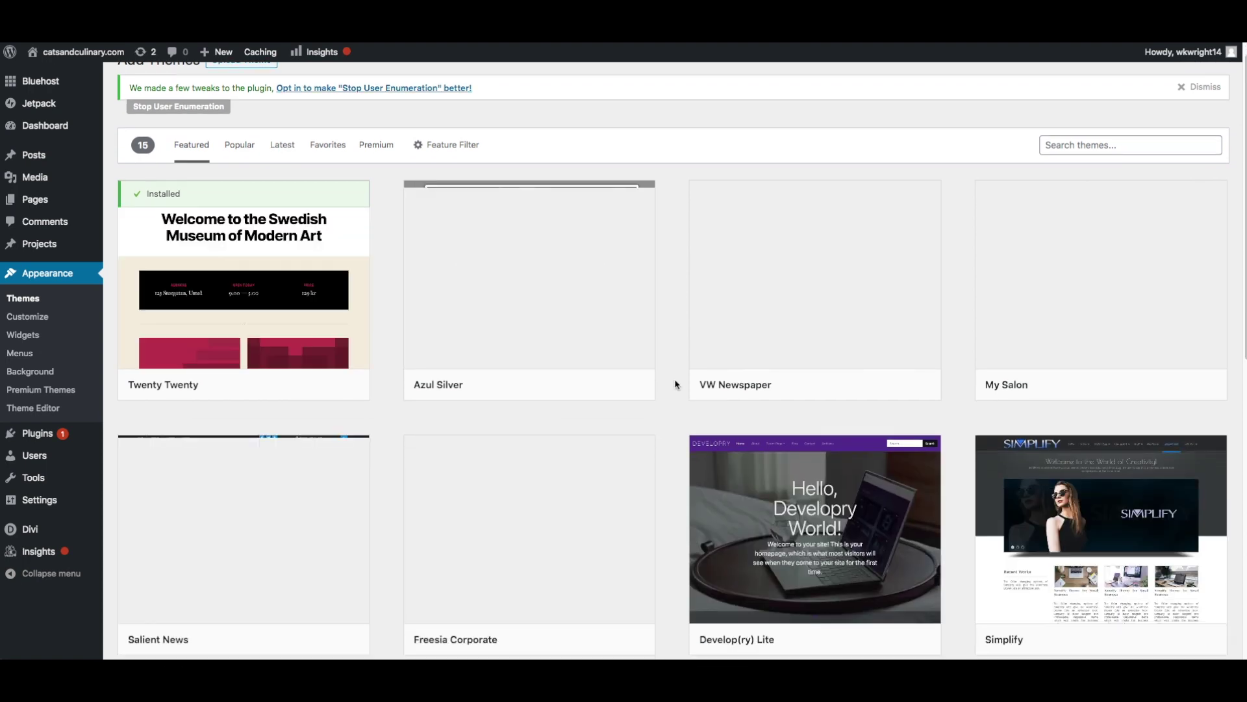
pyautogui.scroll(-5, 676, 384)
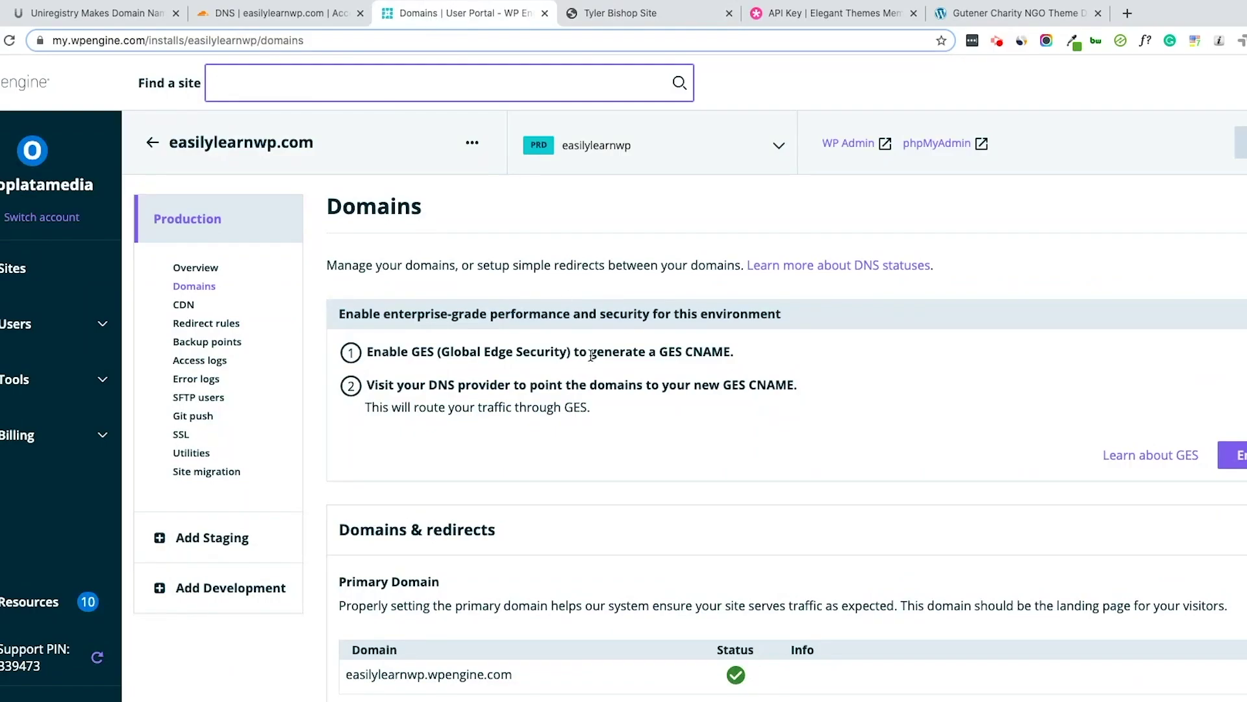
pyautogui.scroll(-5, 591, 354)
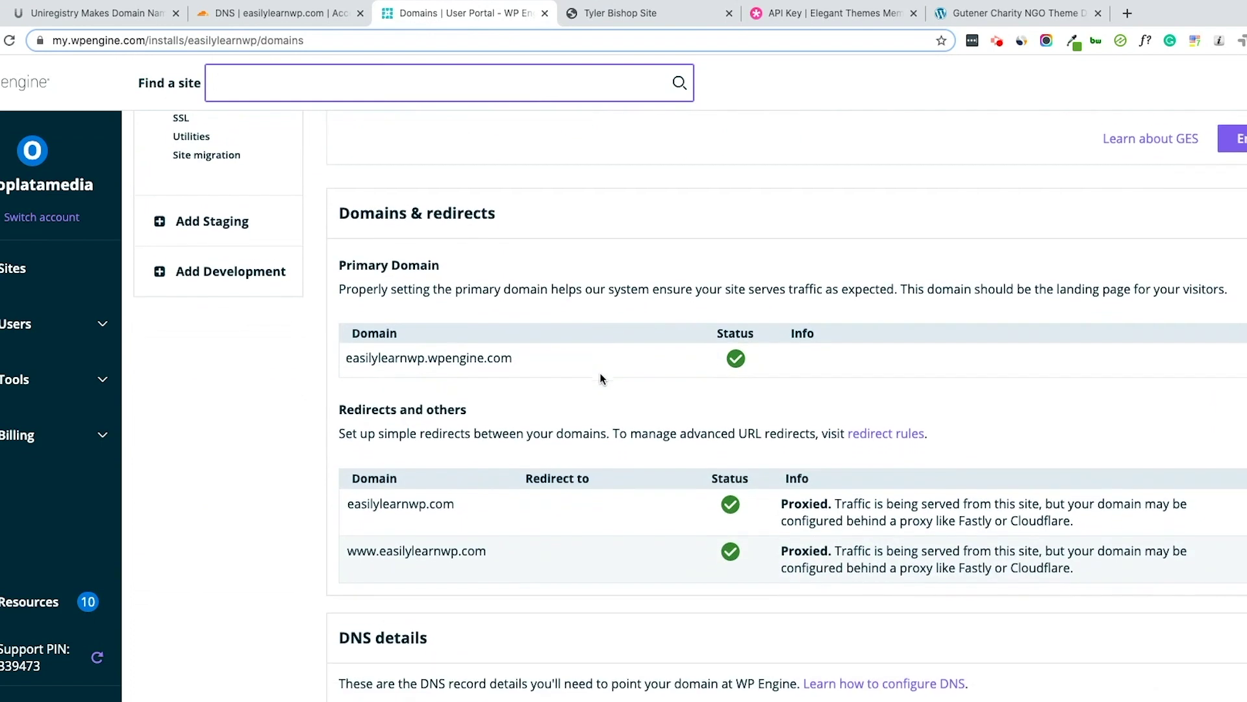
pyautogui.moveTo(648, 492)
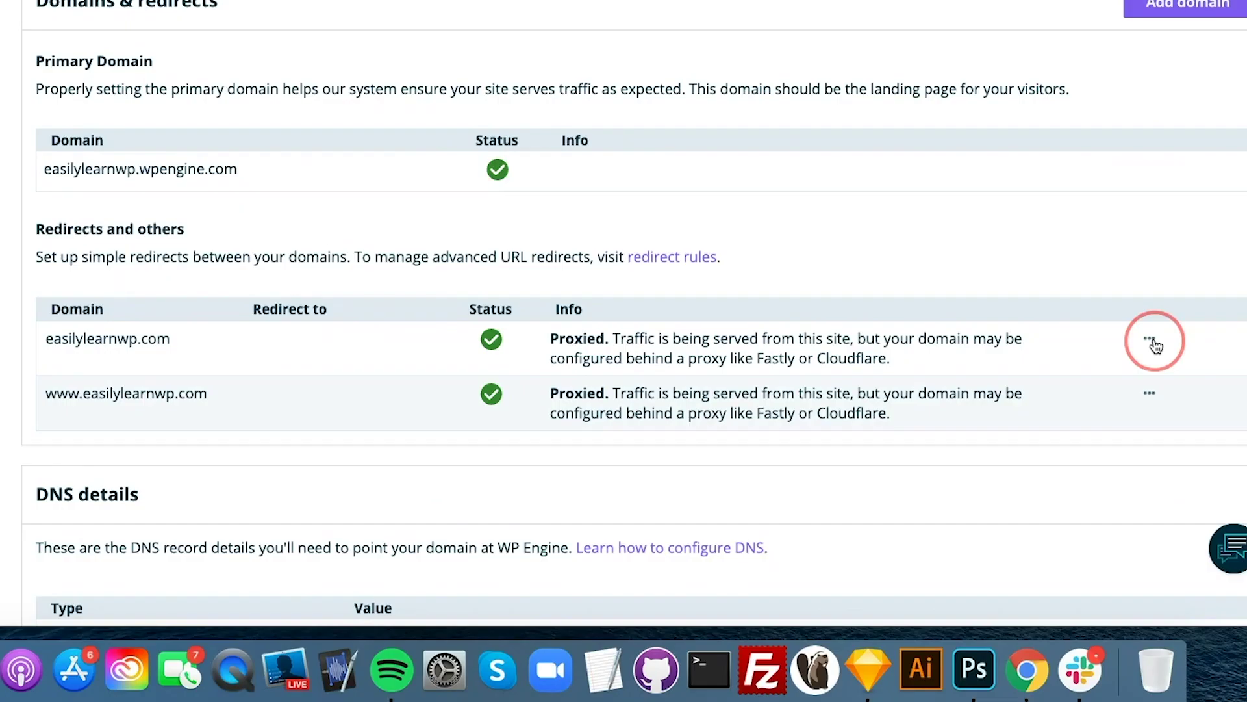
pyautogui.click(1150, 337)
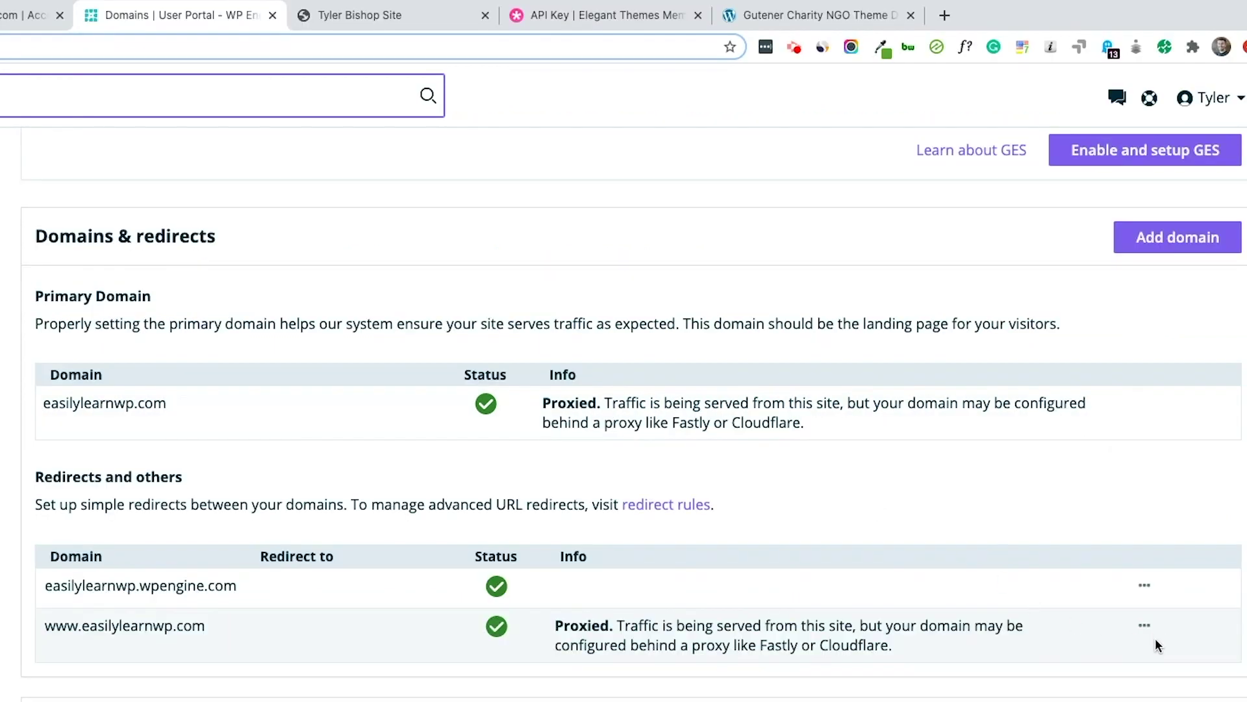
pyautogui.click(1144, 625)
pyautogui.click(1156, 655)
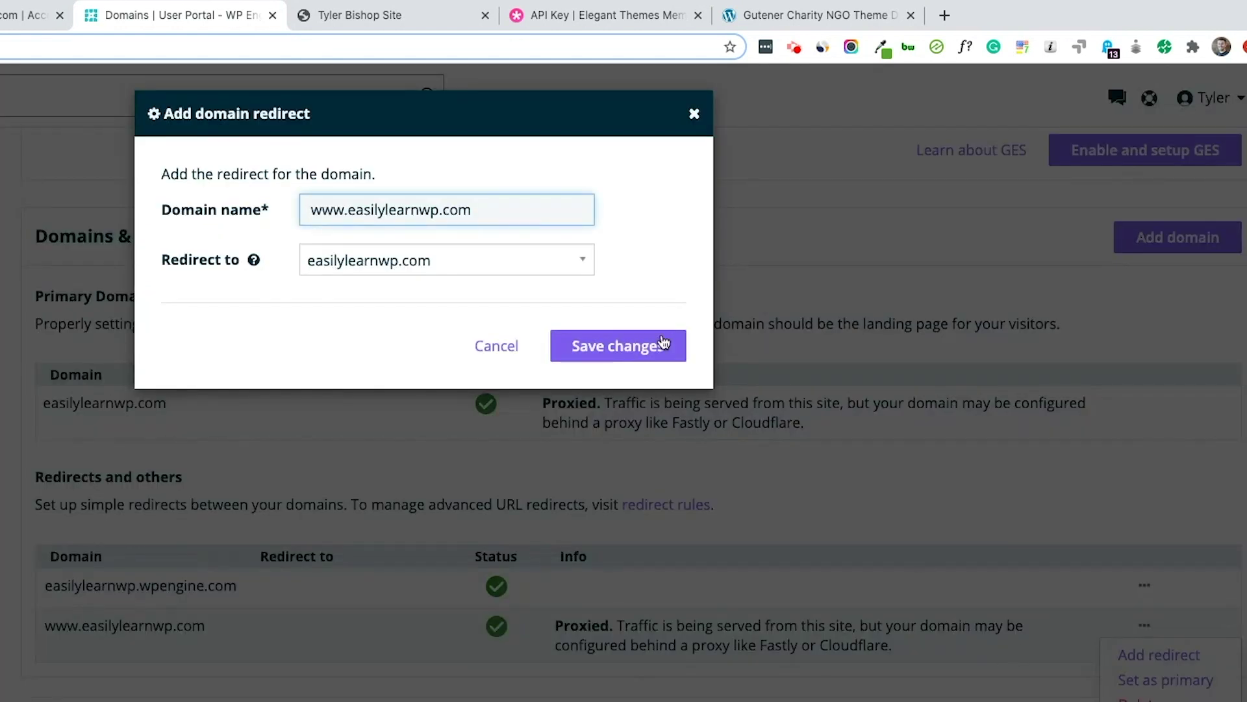
pyautogui.click(497, 265)
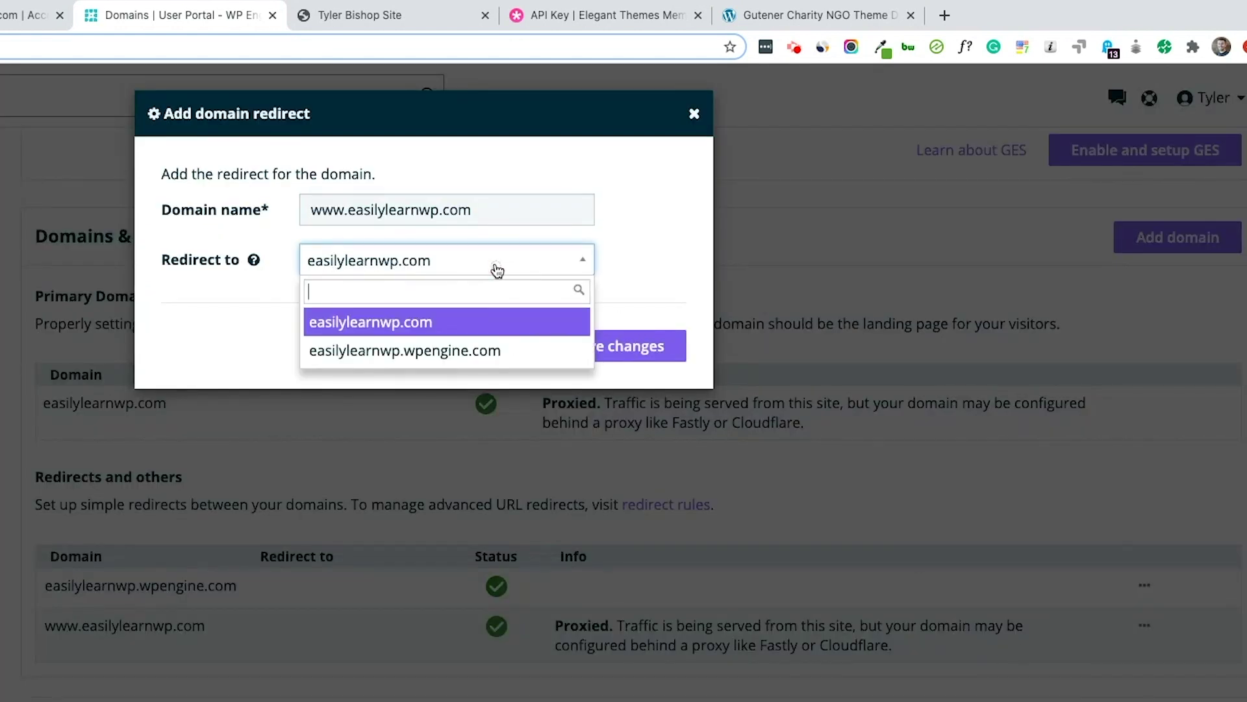
pyautogui.click(471, 322)
pyautogui.click(585, 345)
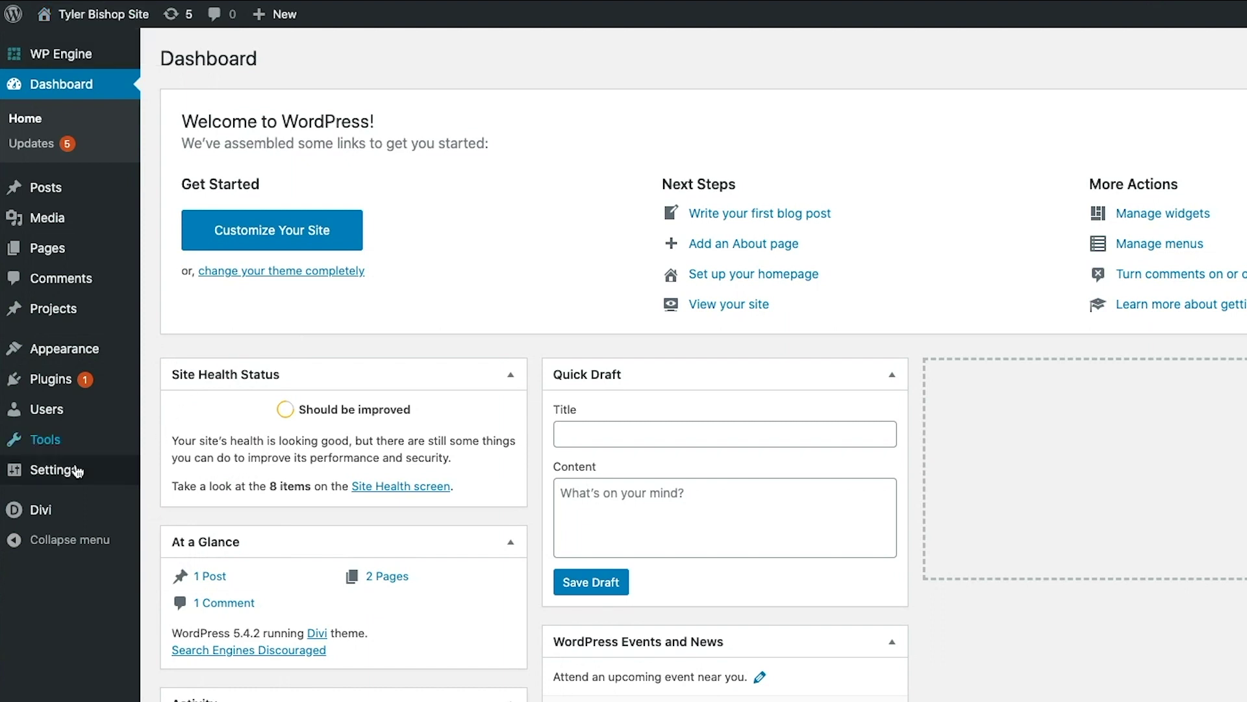
pyautogui.moveTo(57, 478)
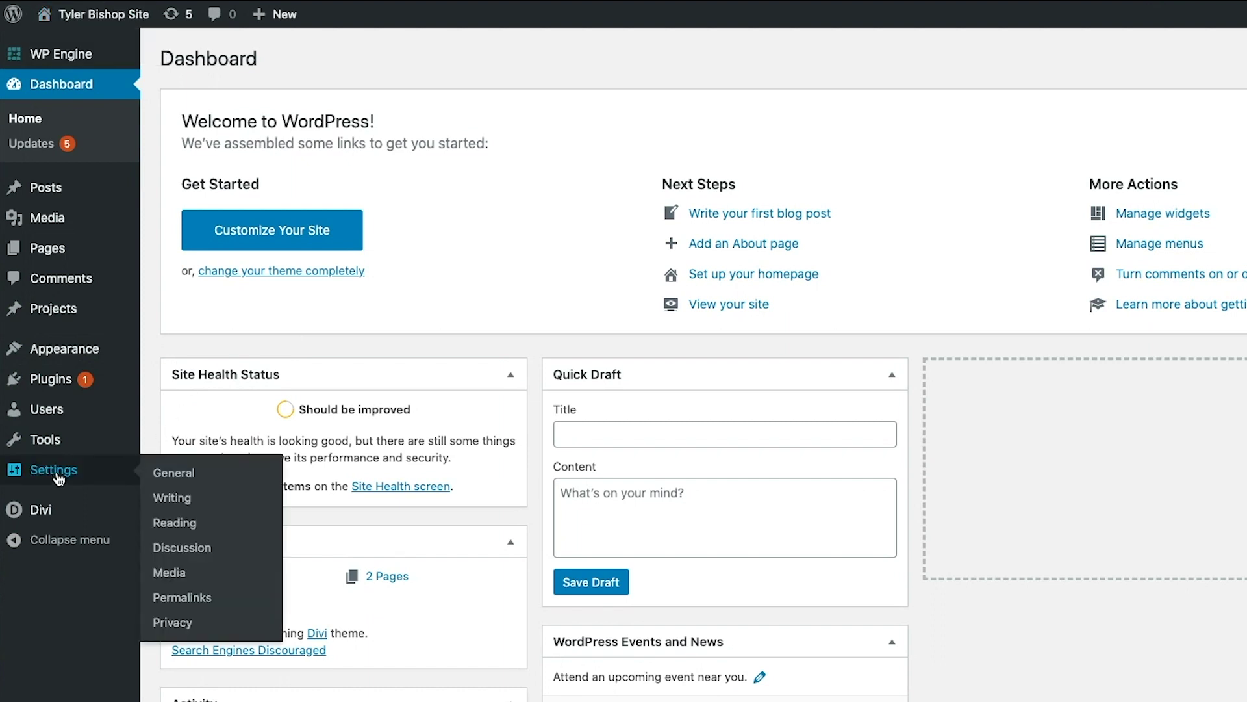
pyautogui.click(183, 482)
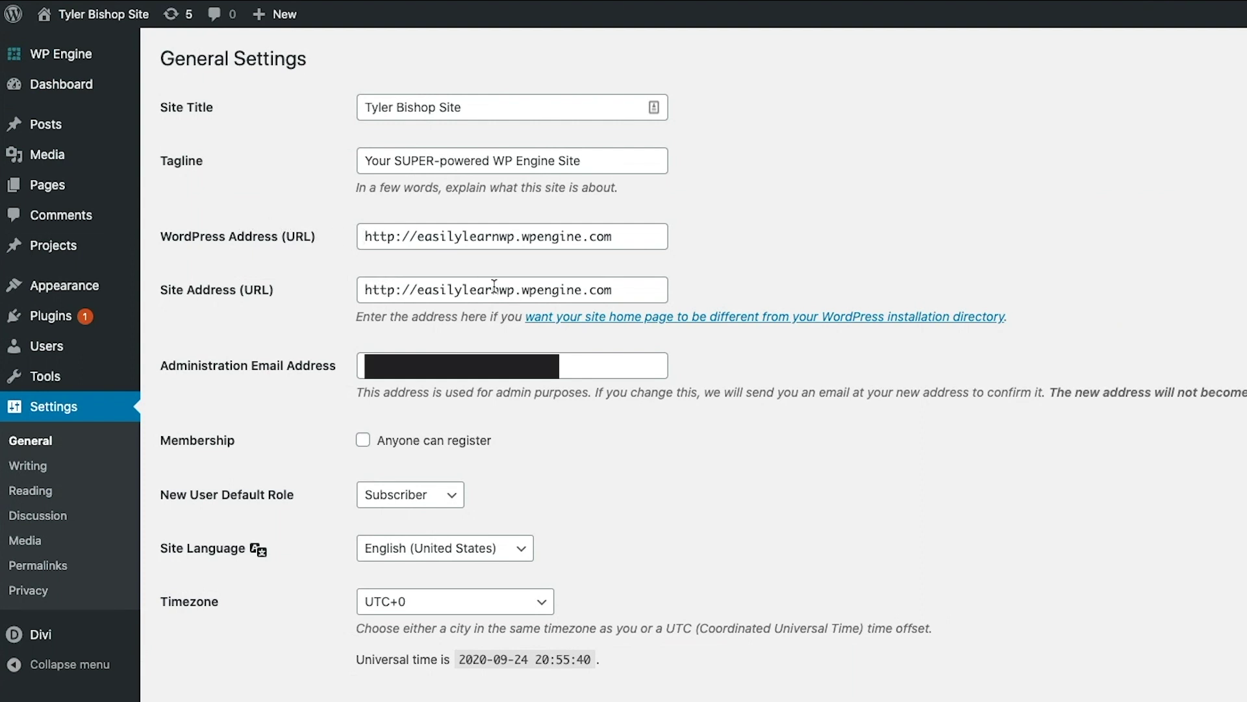
pyautogui.moveTo(524, 290); pyautogui.dragTo(586, 289)
pyautogui.press('BackSpace')
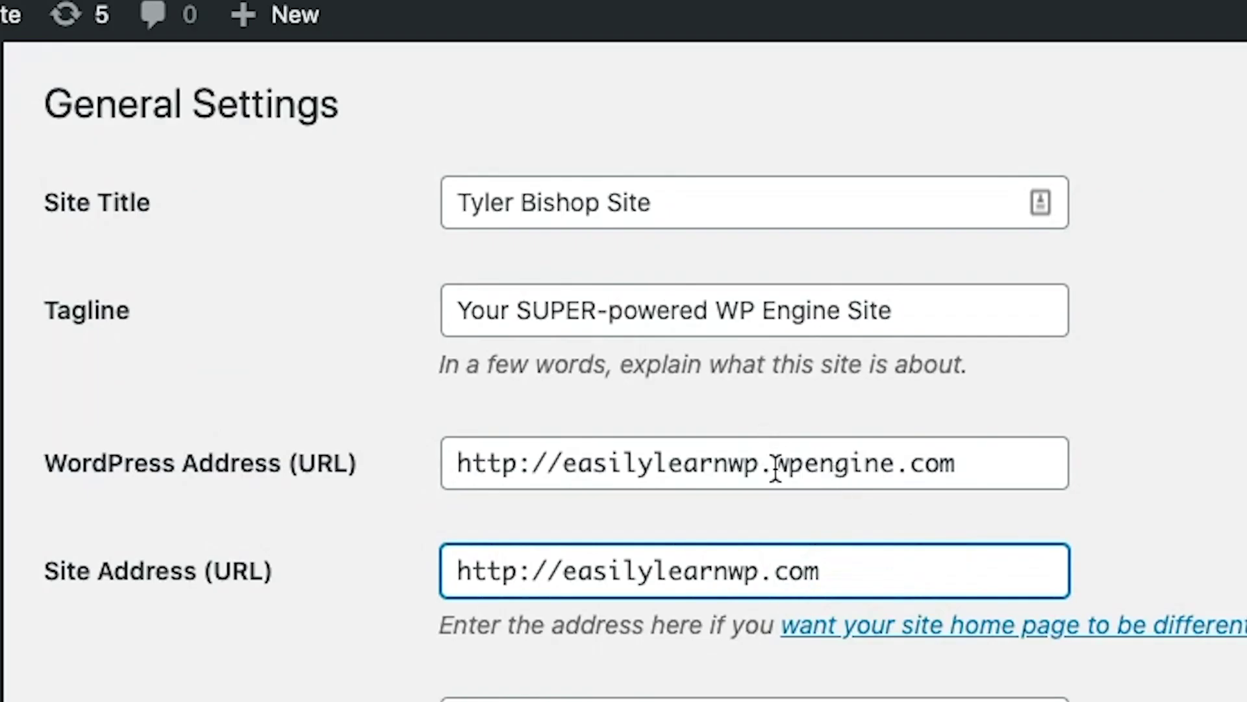
pyautogui.moveTo(522, 236); pyautogui.dragTo(590, 240)
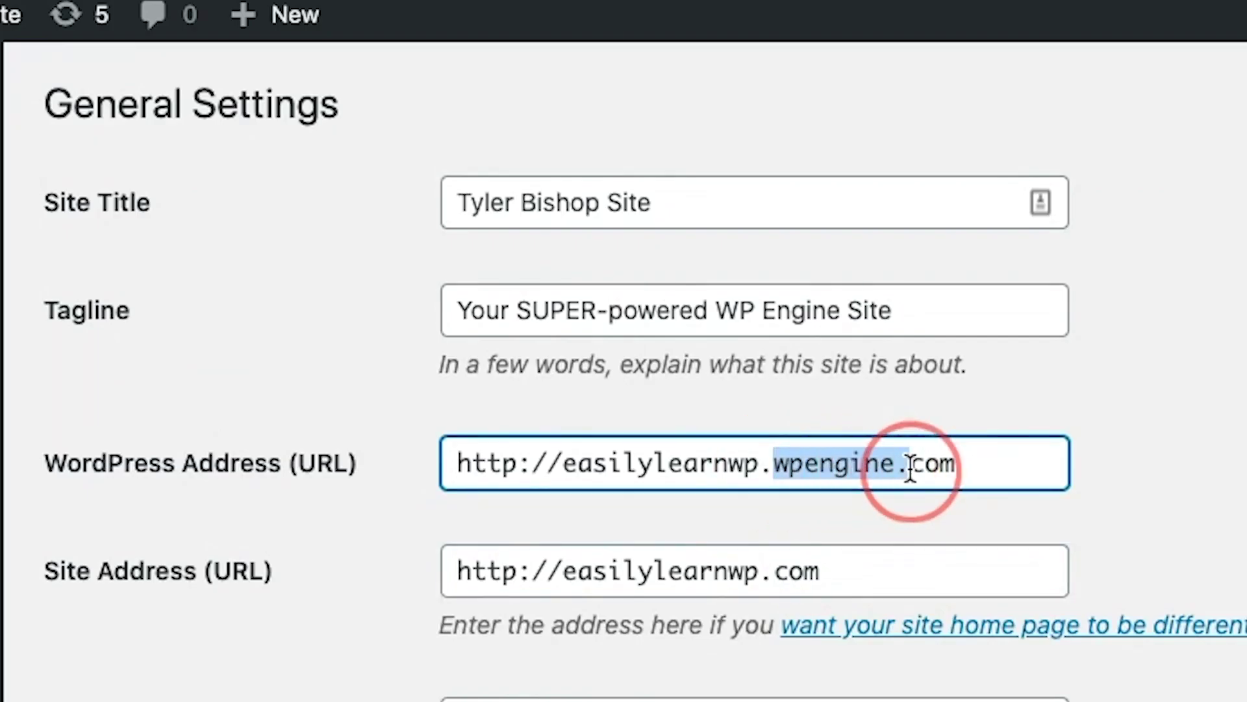
pyautogui.press('BackSpace')
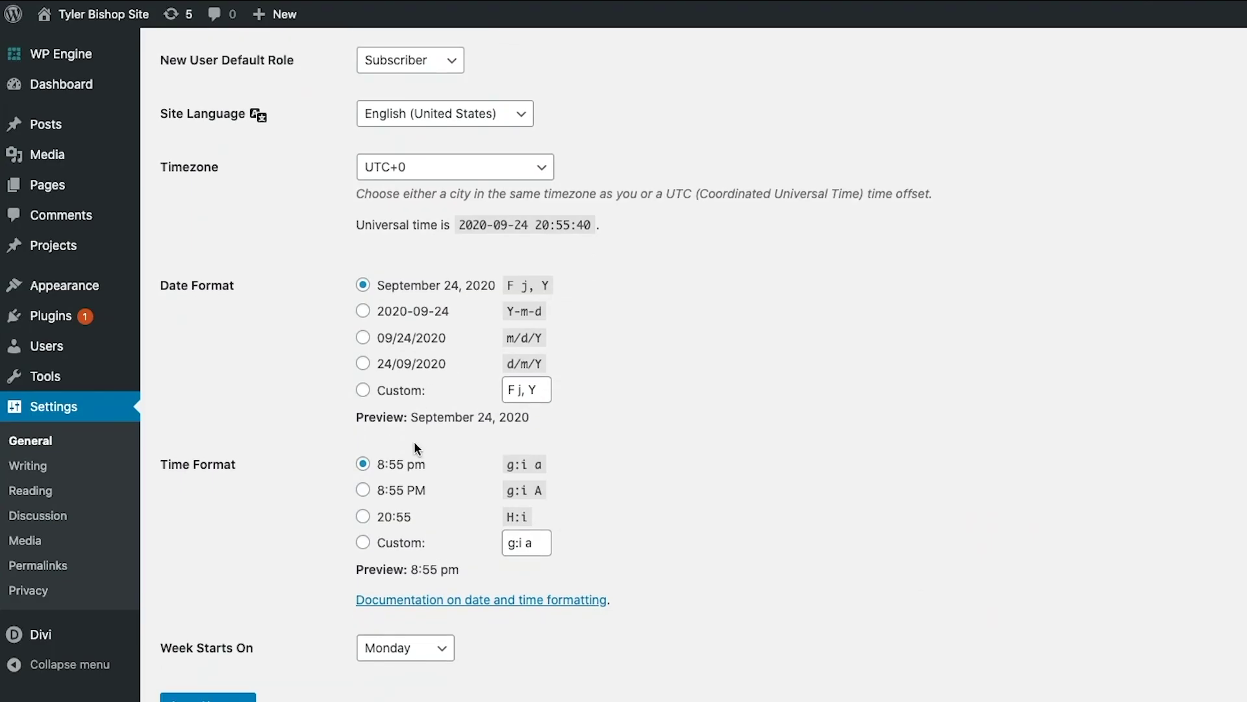
pyautogui.scroll(-1, 390, 520)
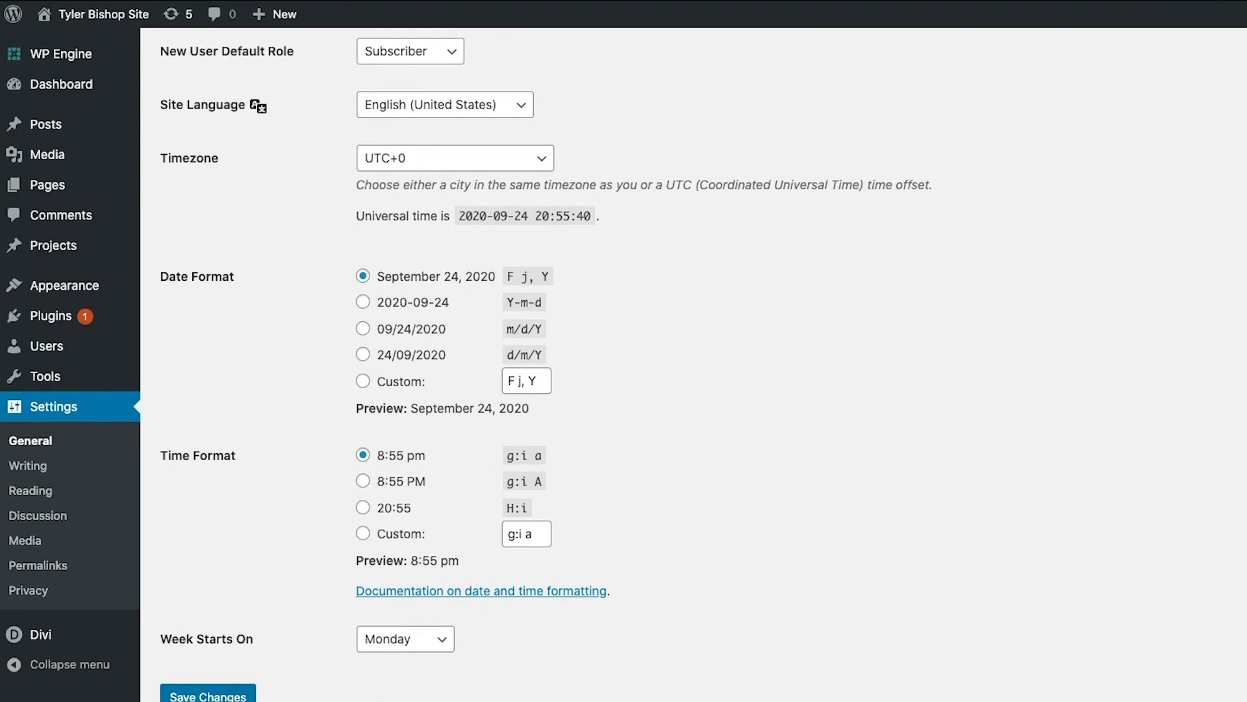
pyautogui.click(215, 696)
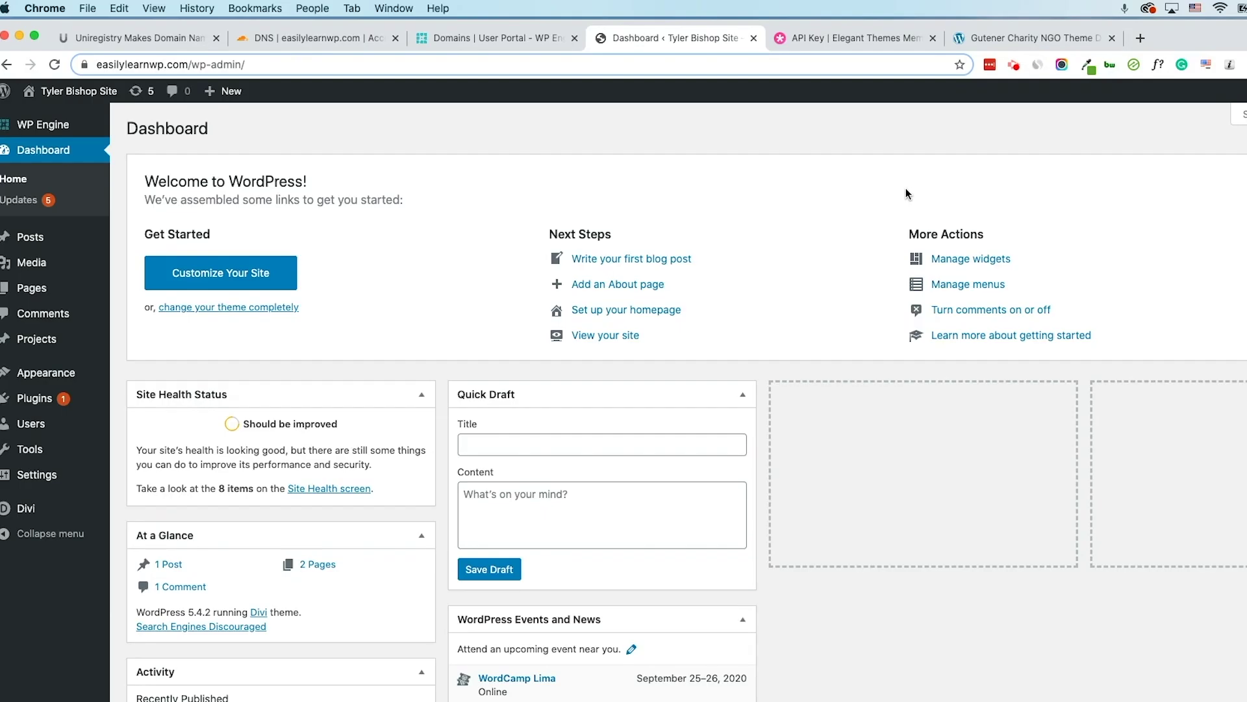
# - Open the SSL options for easilylearnwp.com in WP Engine and begin the free Let's Encrypt order
pyautogui.click(525, 41)
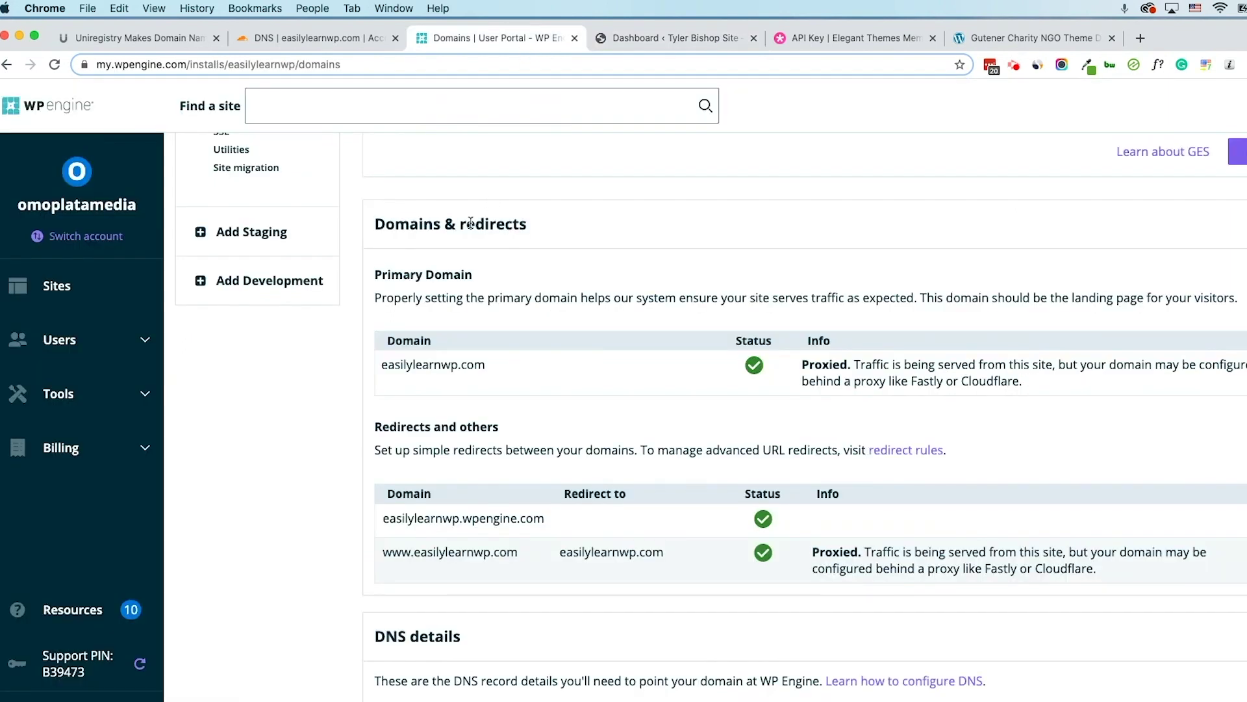
pyautogui.scroll(5, 269, 260)
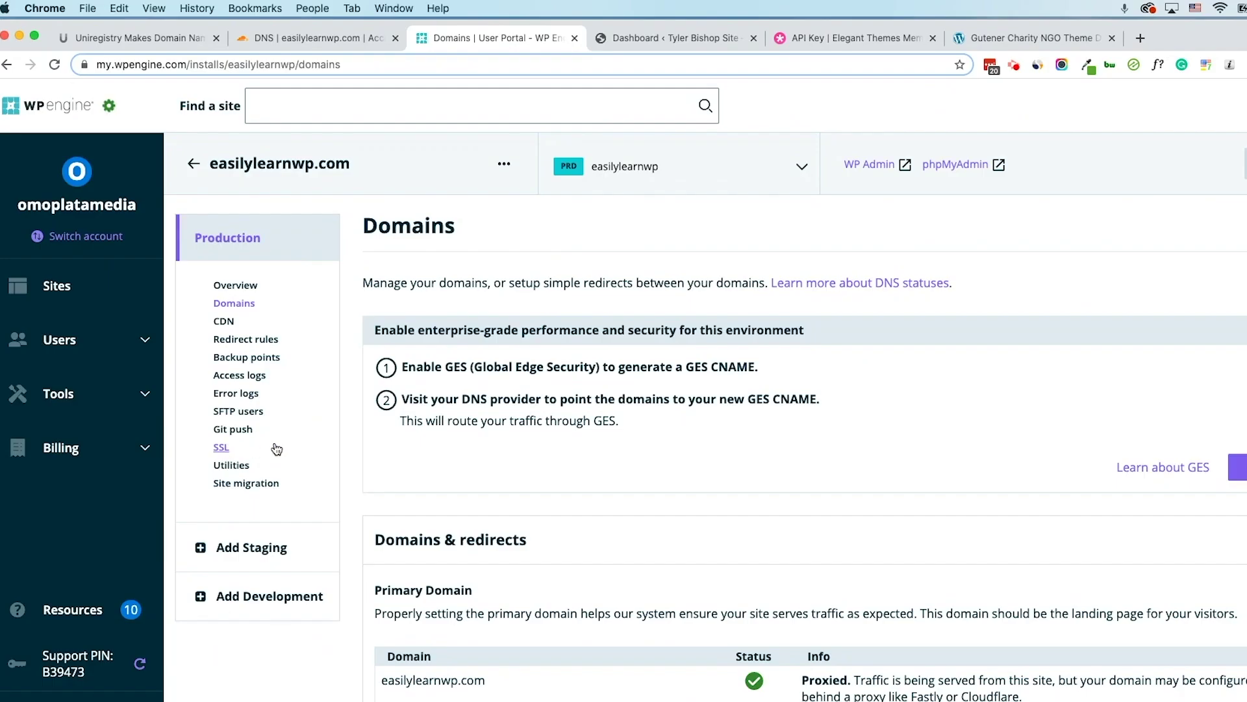
pyautogui.click(272, 354)
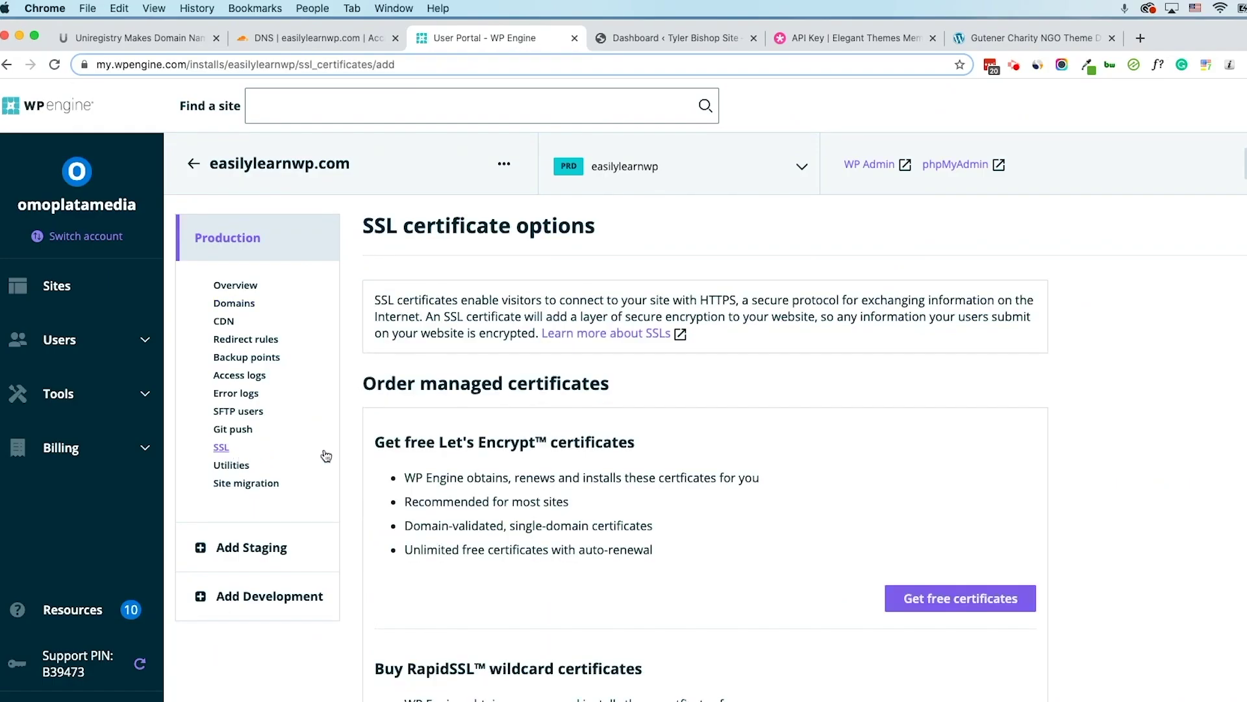
pyautogui.scroll(-3, 750, 508)
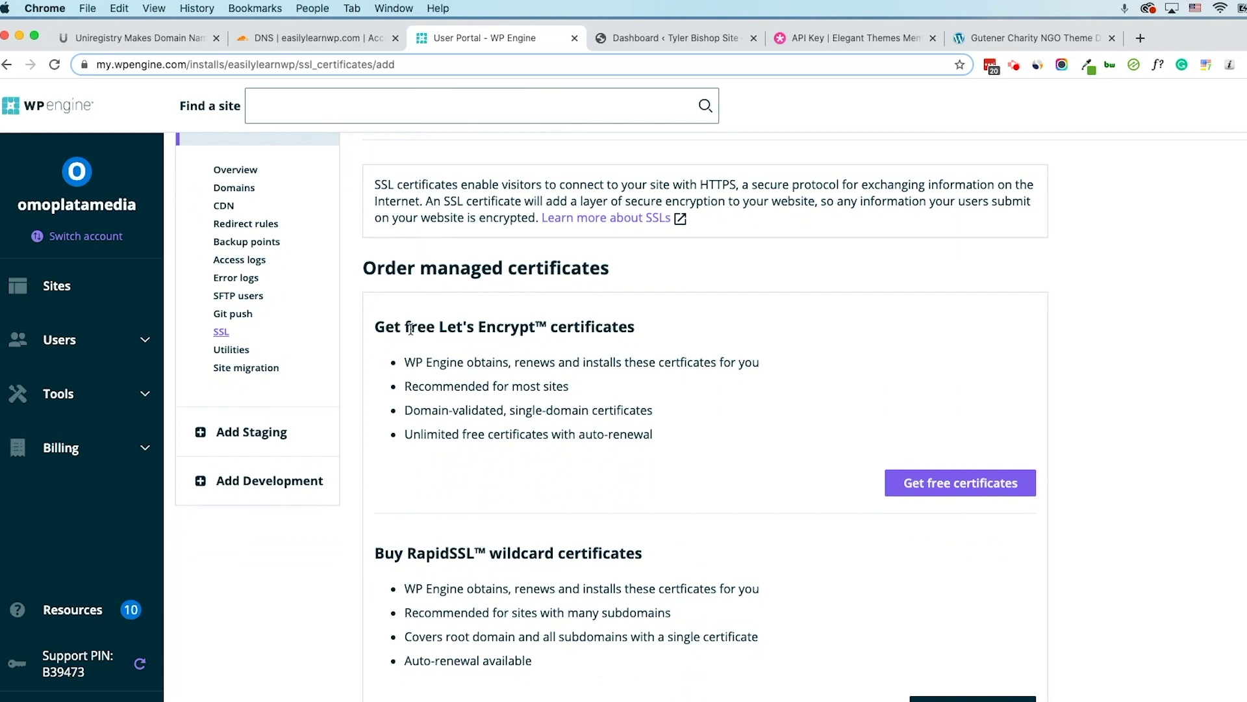
pyautogui.click(948, 490)
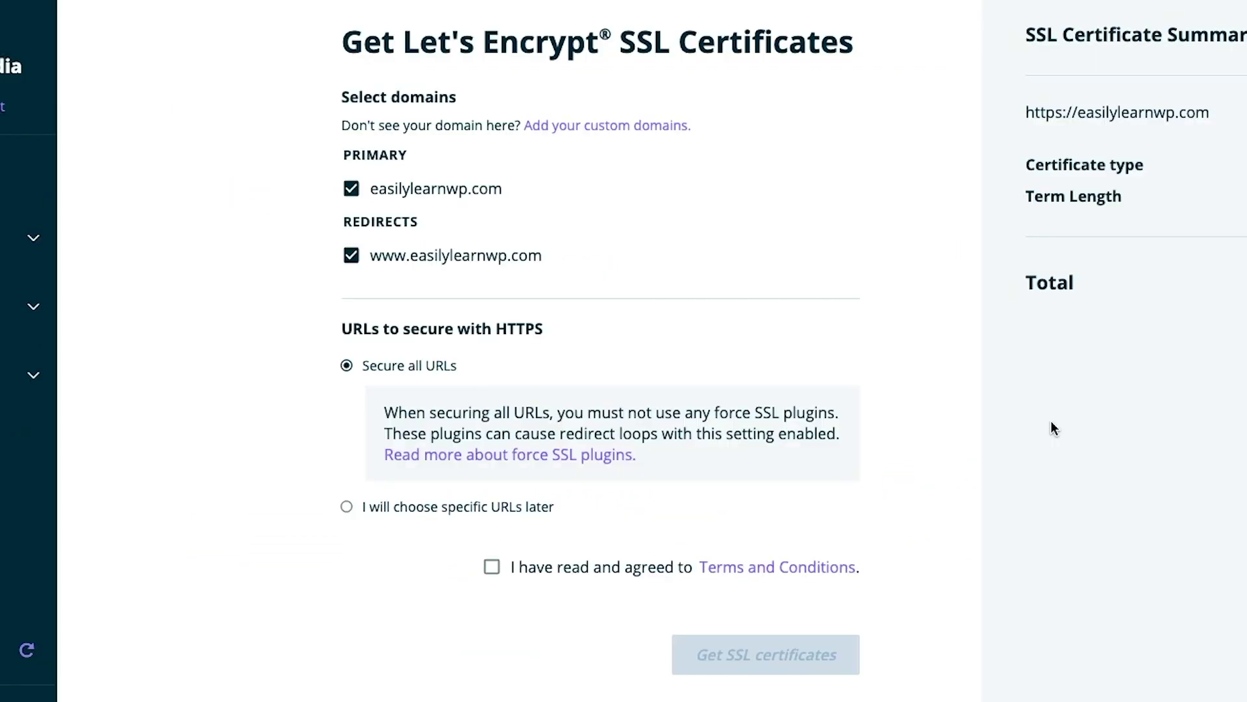
# - Request Let's Encrypt certificates securing all URLs, accepting terms, with unconfigured pages allowing HTTPS and HTTP
pyautogui.click(357, 366)
pyautogui.click(492, 567)
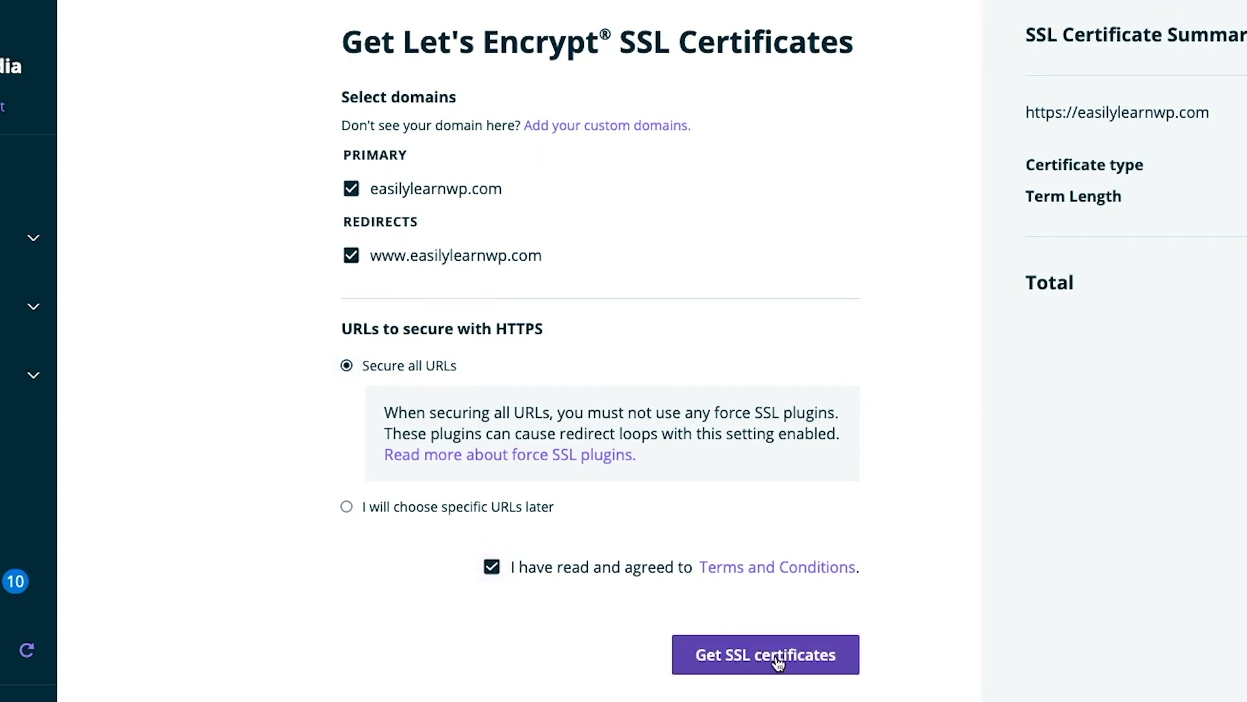
pyautogui.click(777, 658)
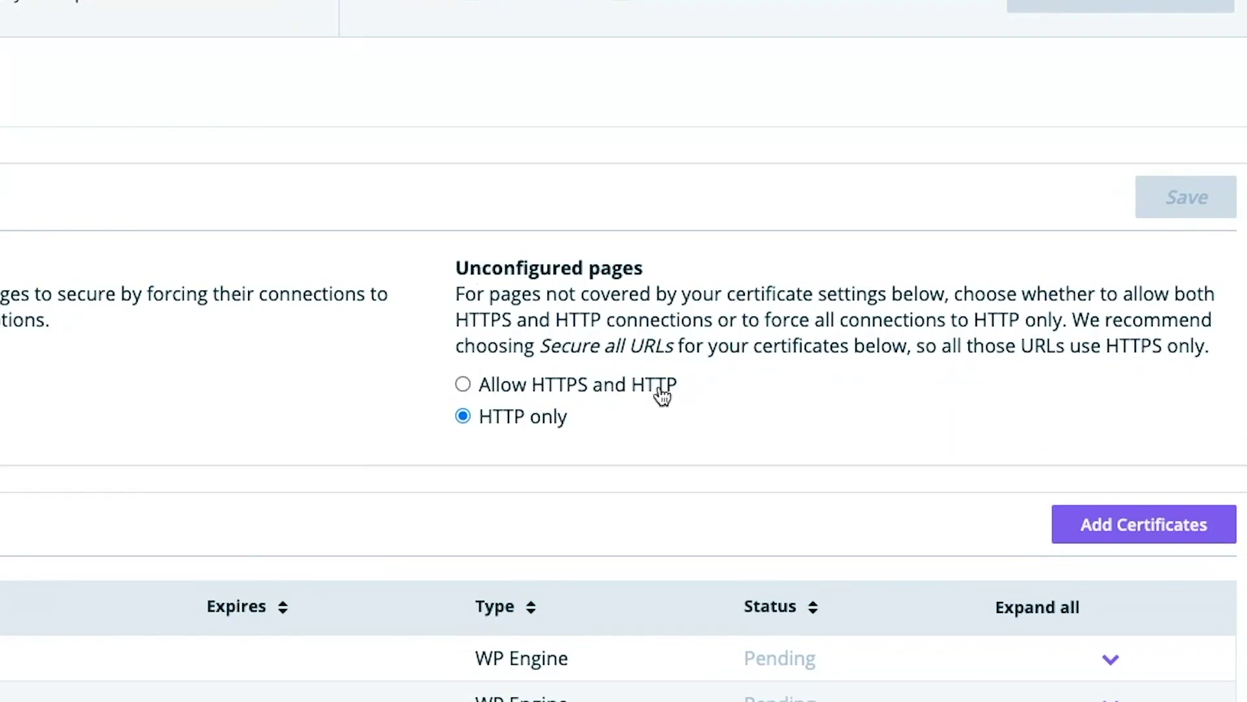
pyautogui.click(483, 388)
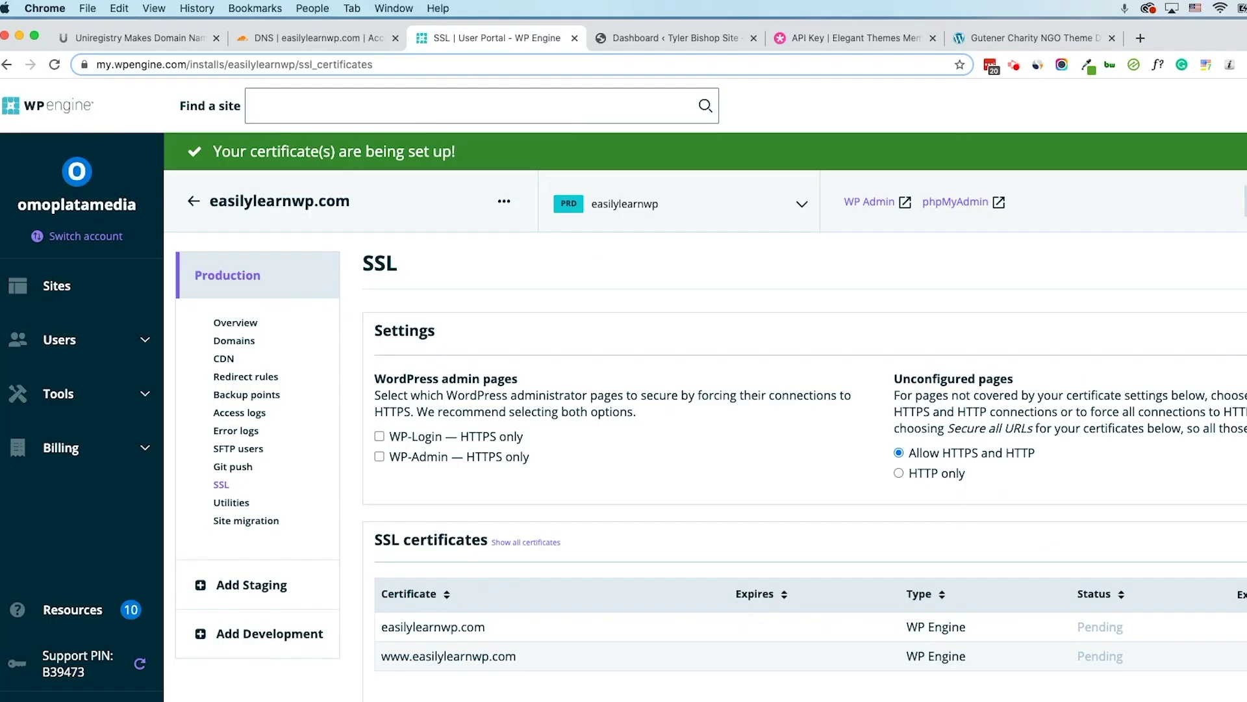
pyautogui.hotkey('ctrl', 'Tab')
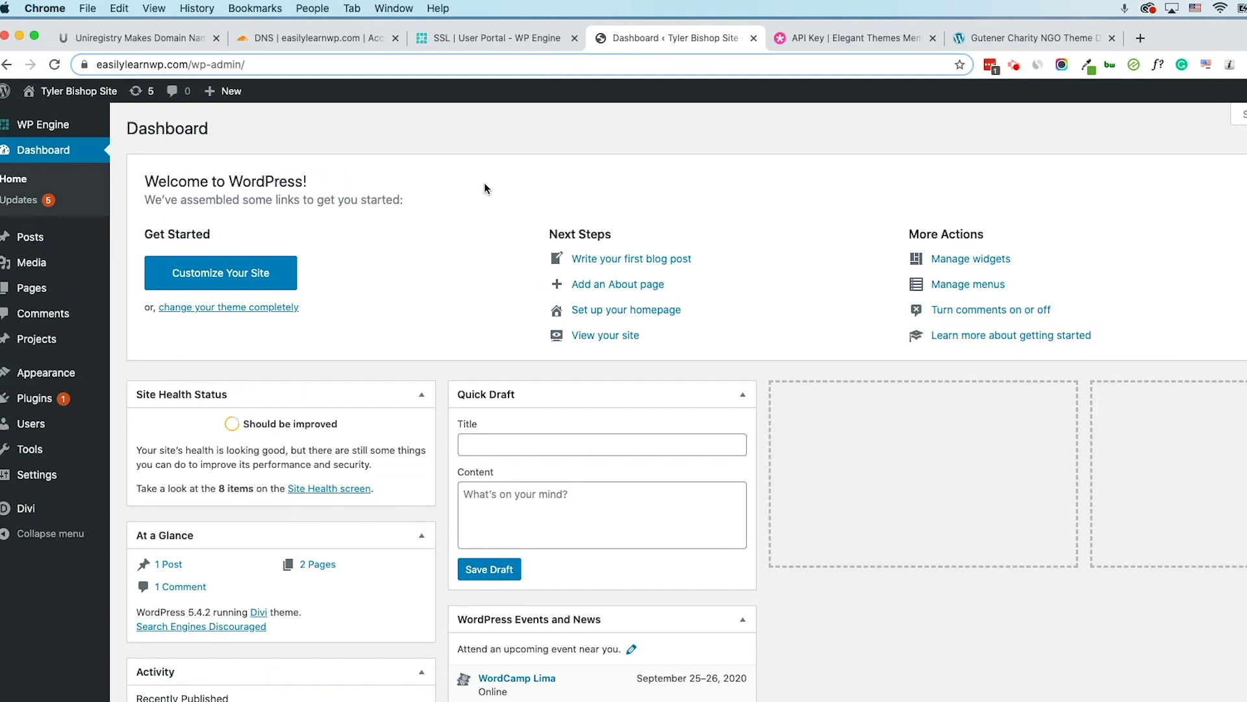
pyautogui.press('super+l')
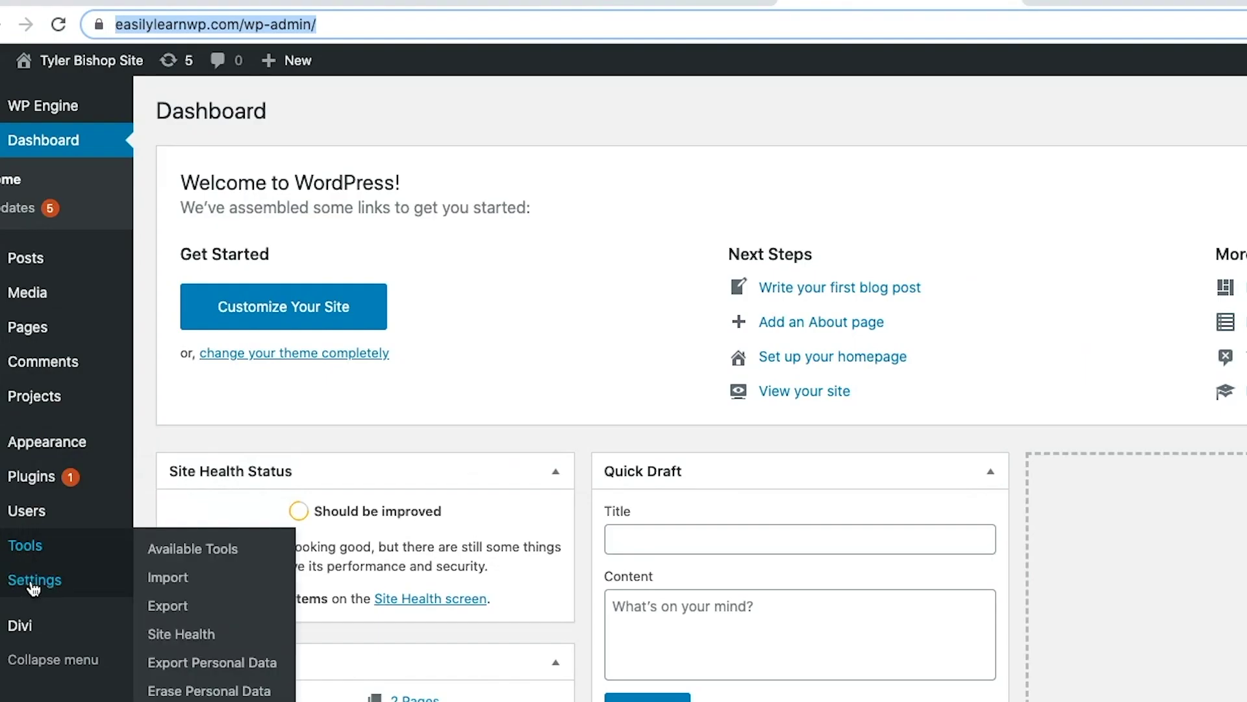
pyautogui.moveTo(32, 588)
pyautogui.click(160, 585)
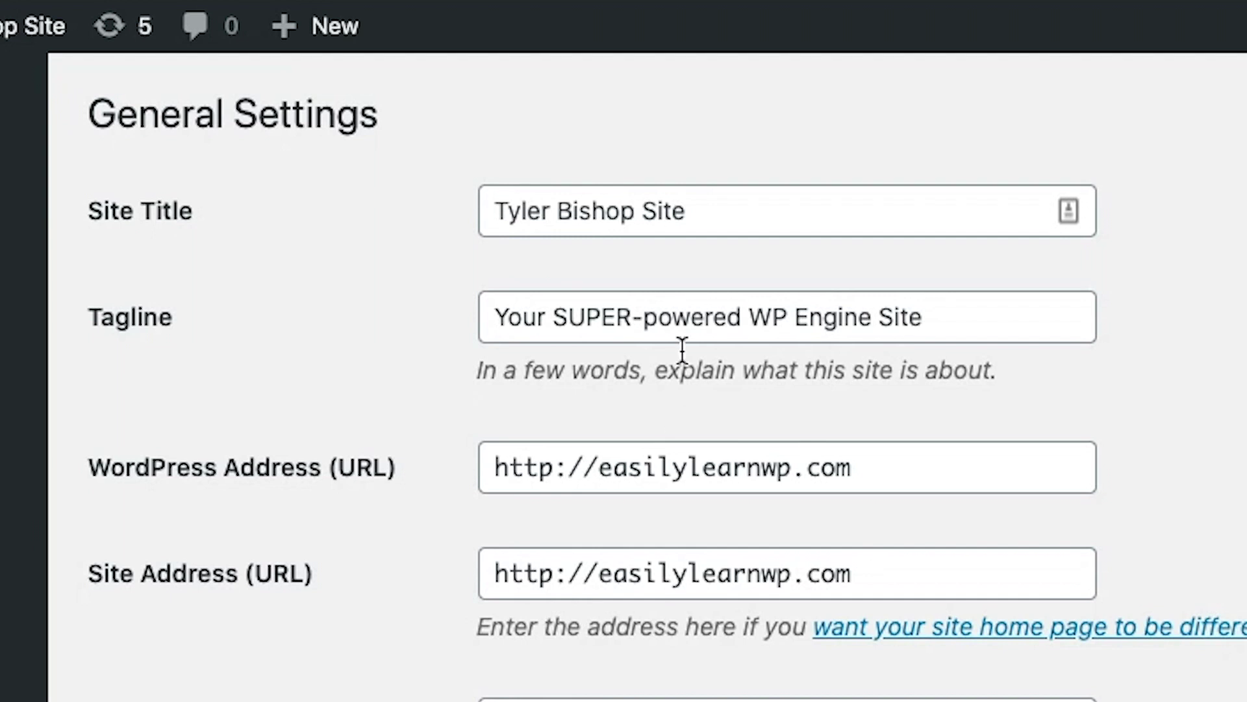
pyautogui.click(543, 484)
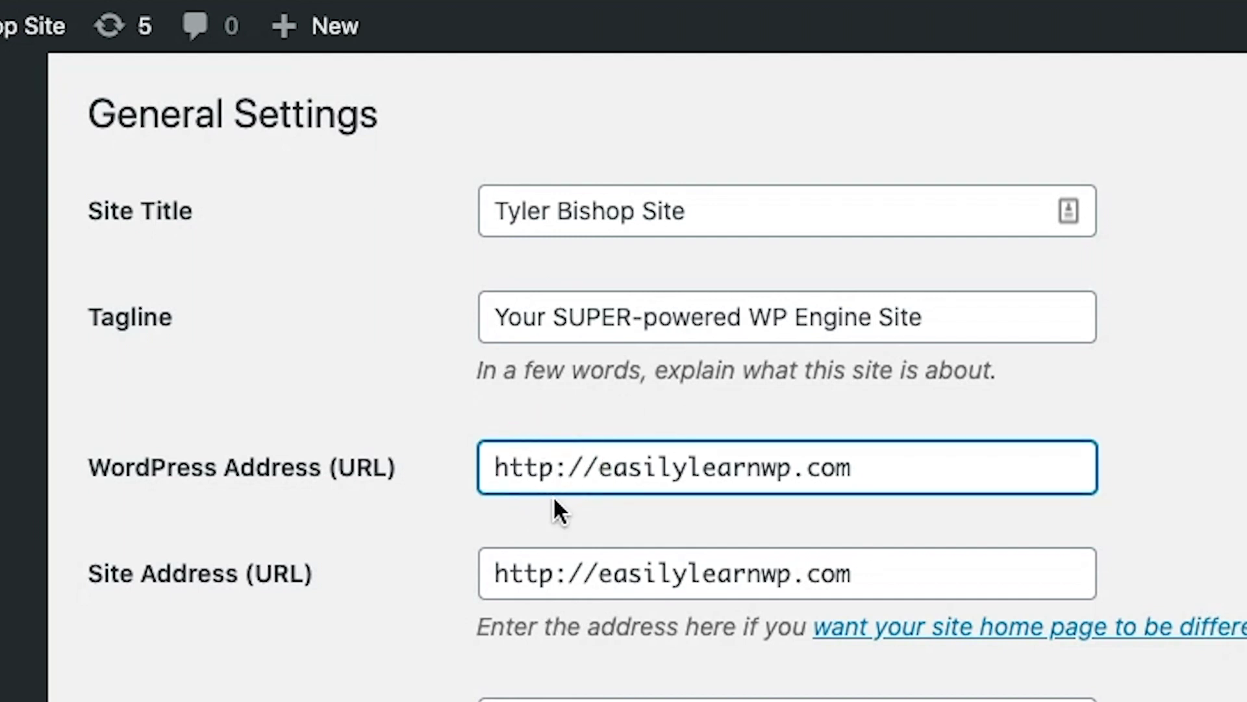
pyautogui.write('s')
pyautogui.click(569, 573)
pyautogui.write('s')
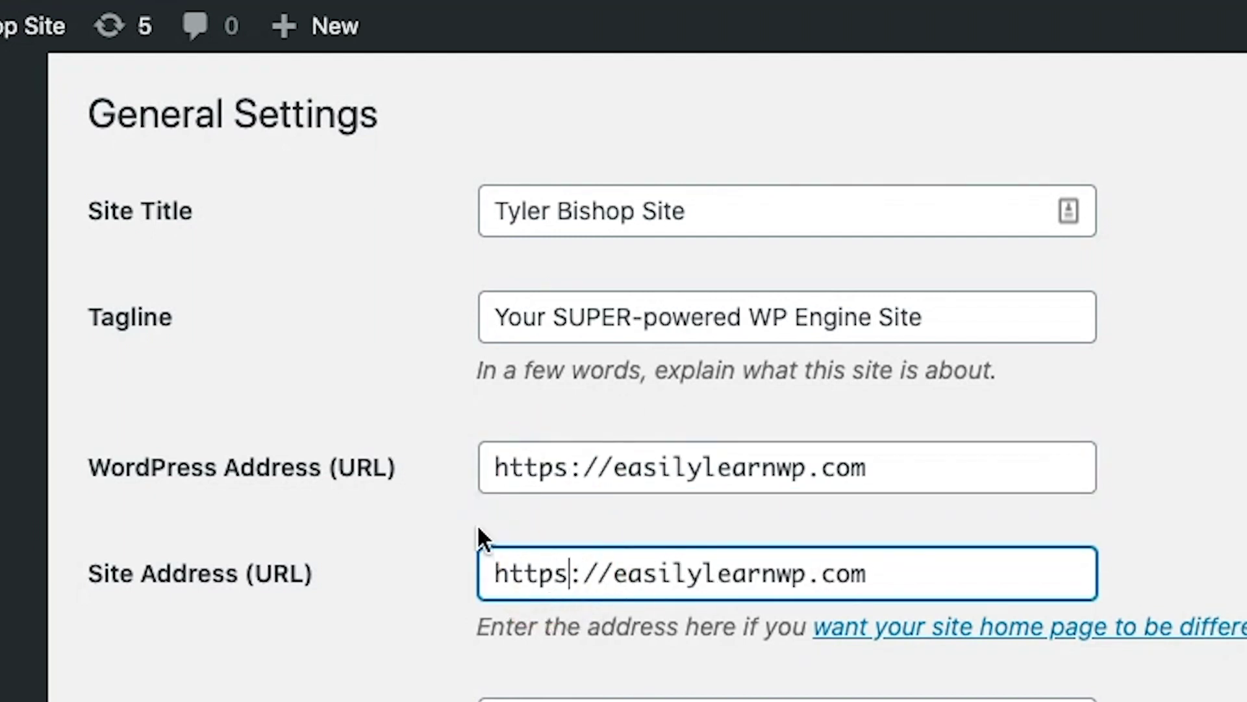
pyautogui.scroll(-15, 691, 91)
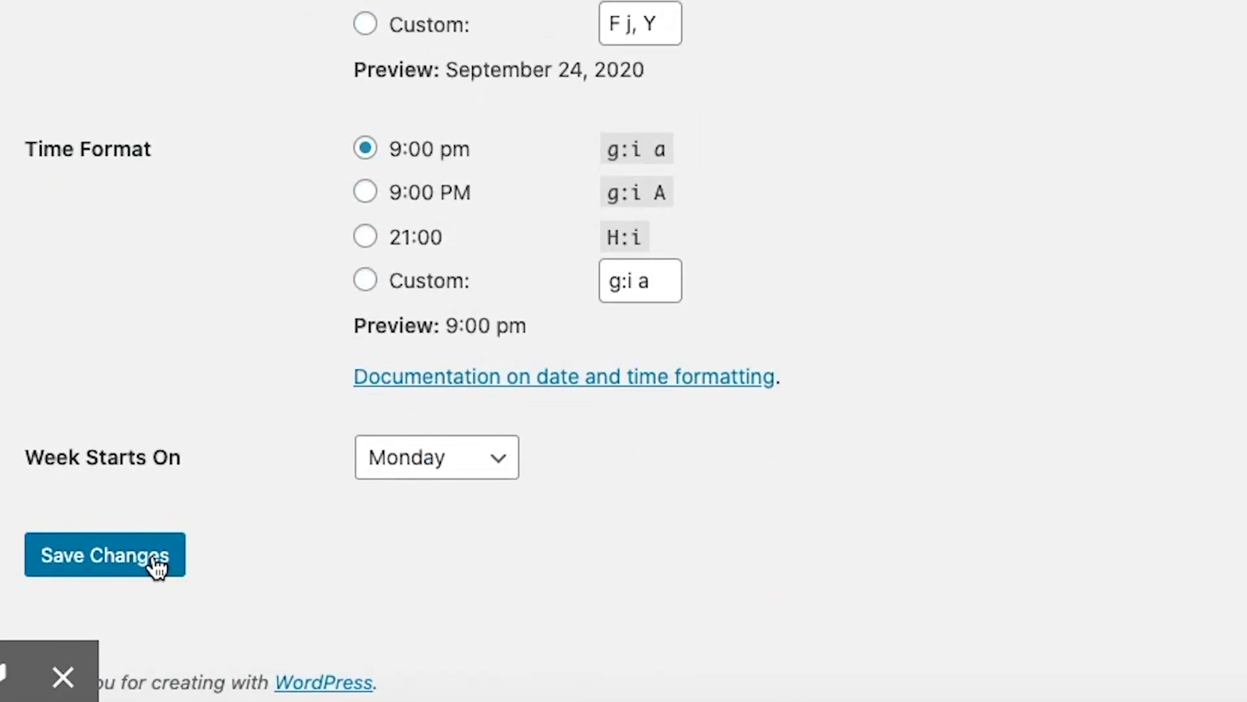
pyautogui.click(156, 567)
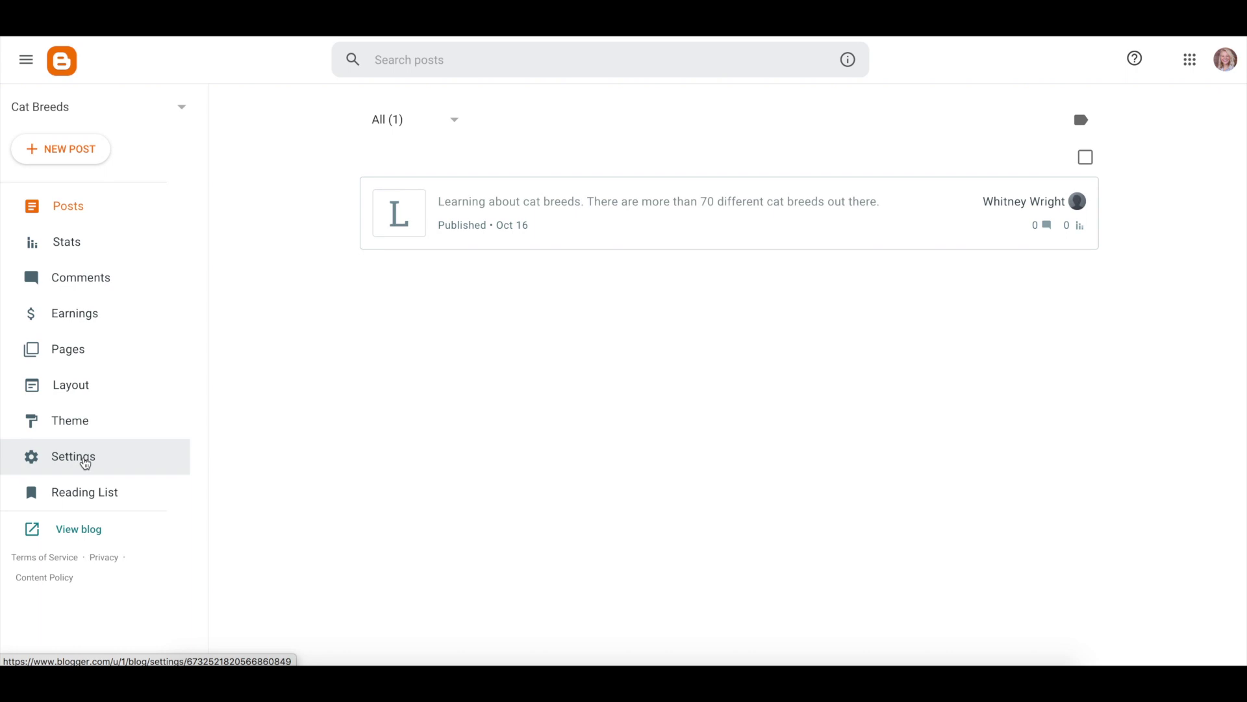
# - Back up the Cat Breeds blog content from Manage Blog settings and download blog-10-16-2020.xml
pyautogui.click(85, 463)
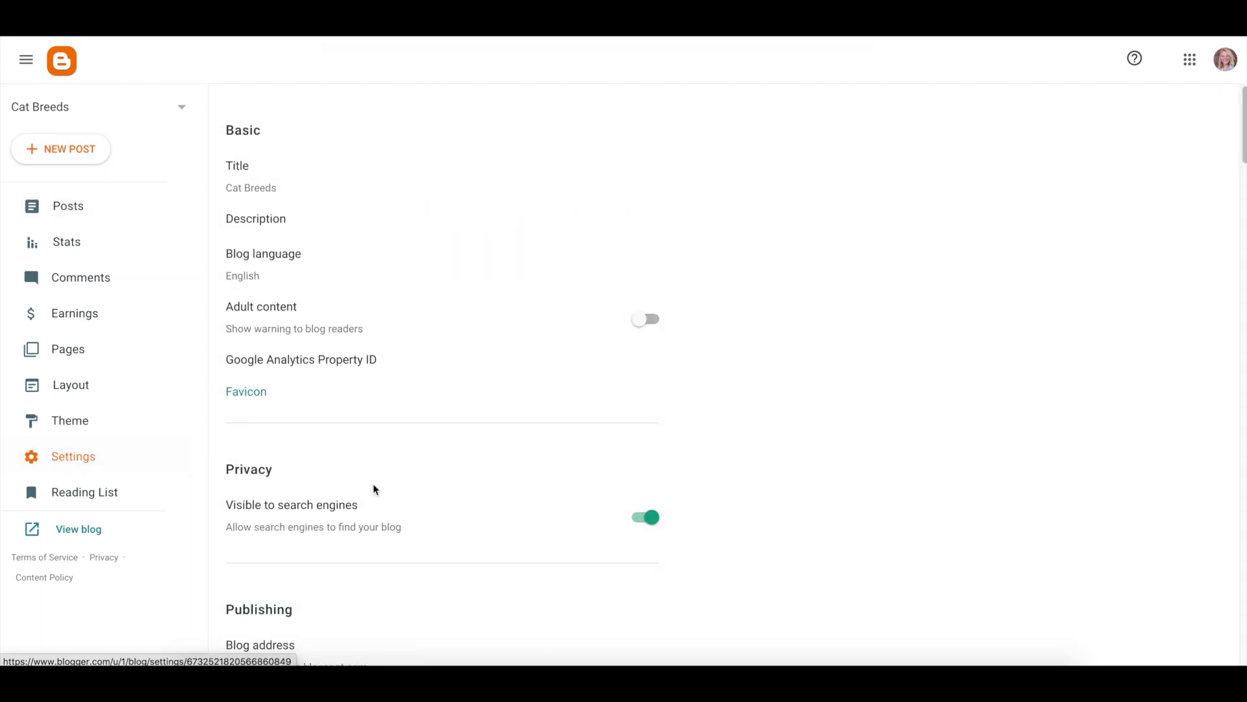
pyautogui.scroll(-6, 373, 485)
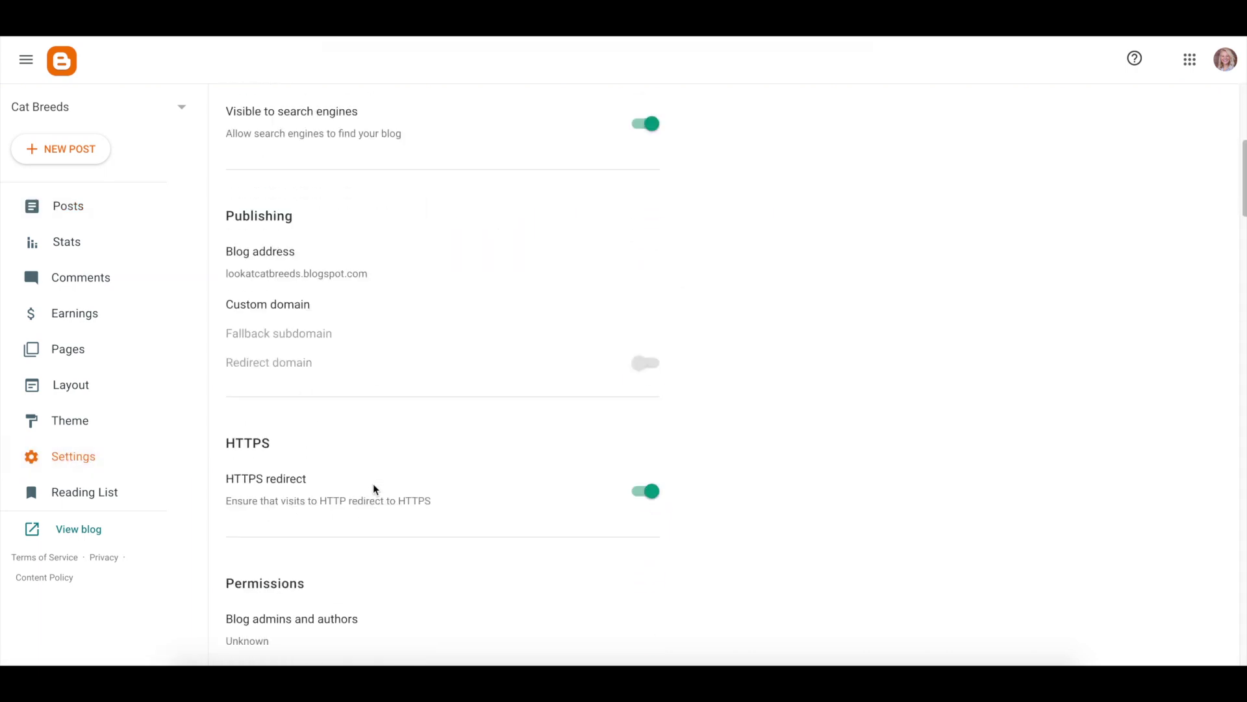
pyautogui.scroll(-5, 373, 486)
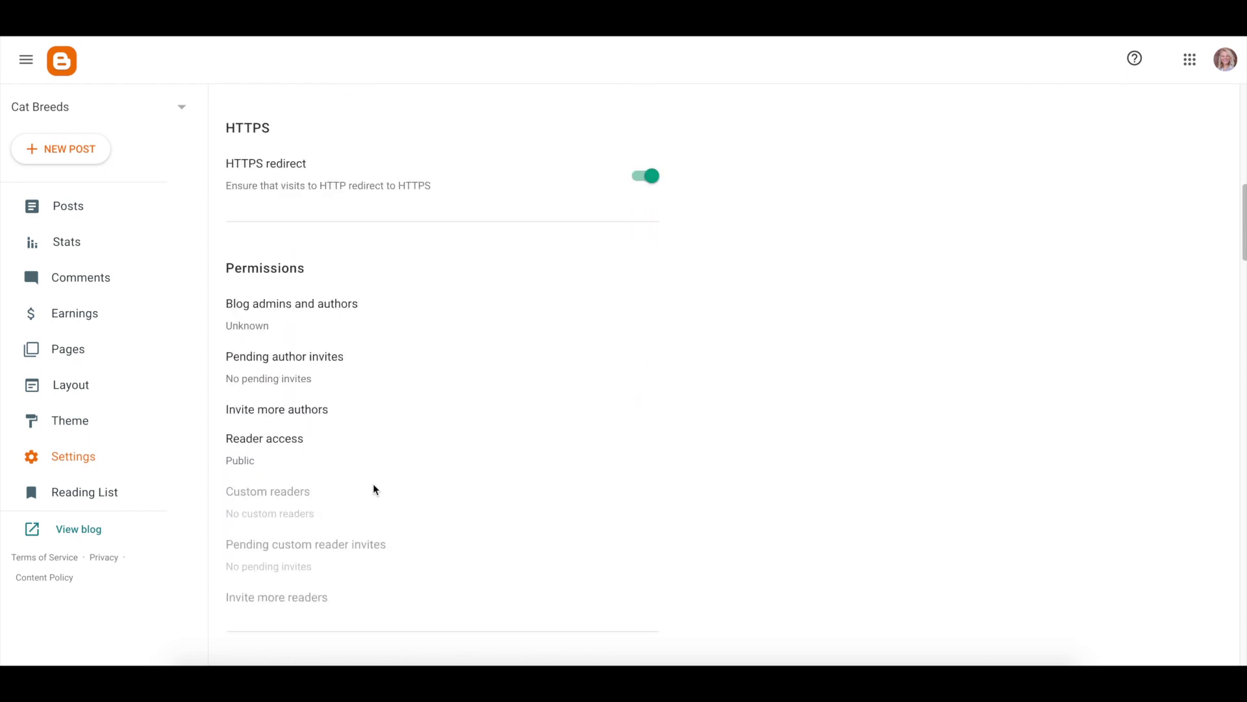
pyautogui.scroll(-9, 374, 488)
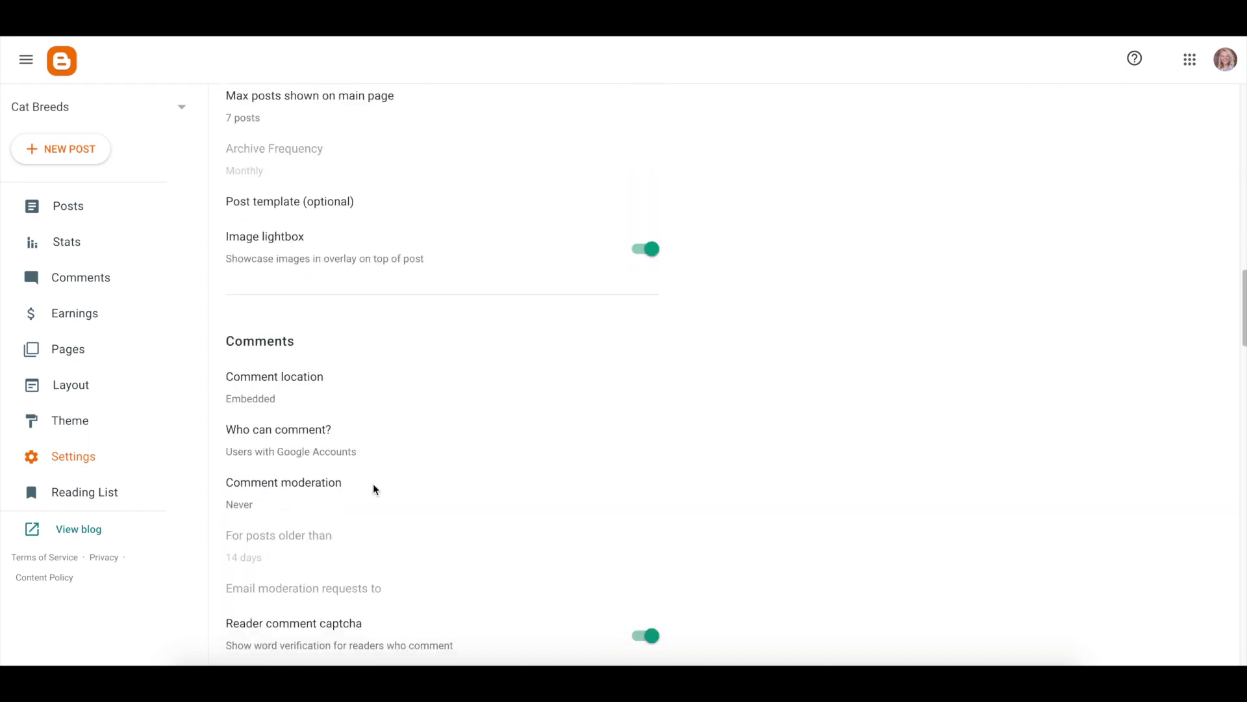
pyautogui.scroll(-8, 374, 488)
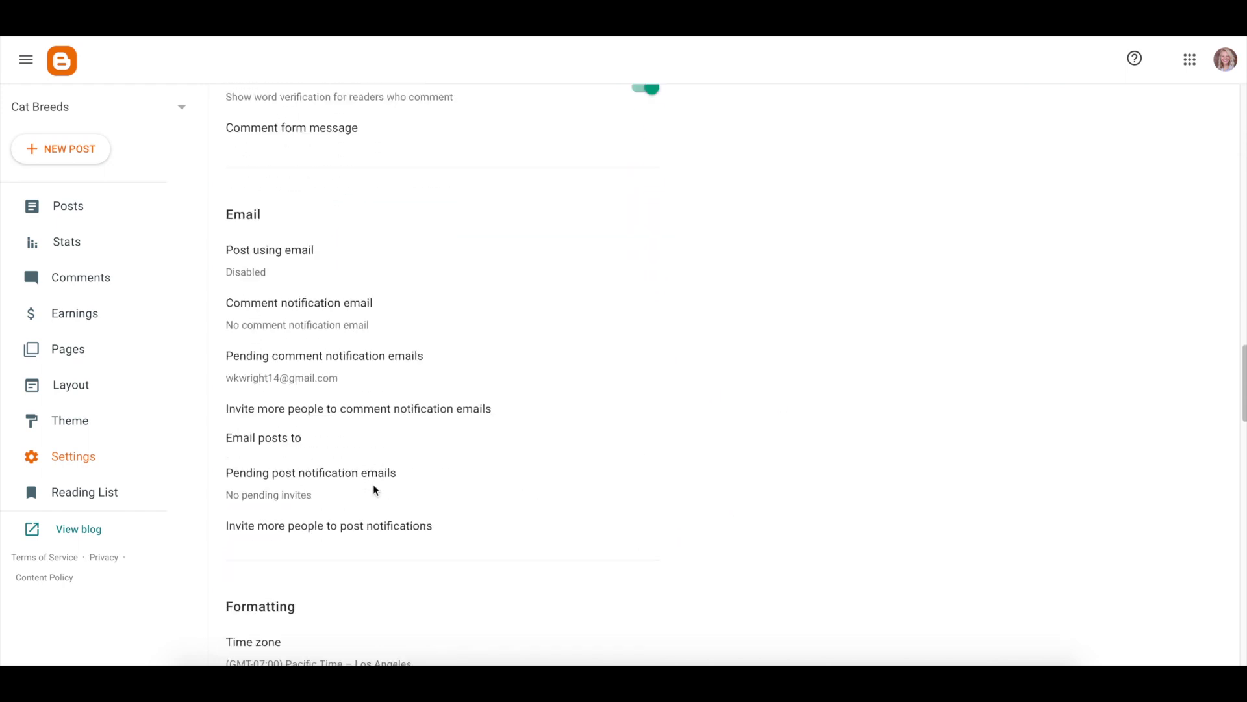
pyautogui.scroll(-8, 373, 488)
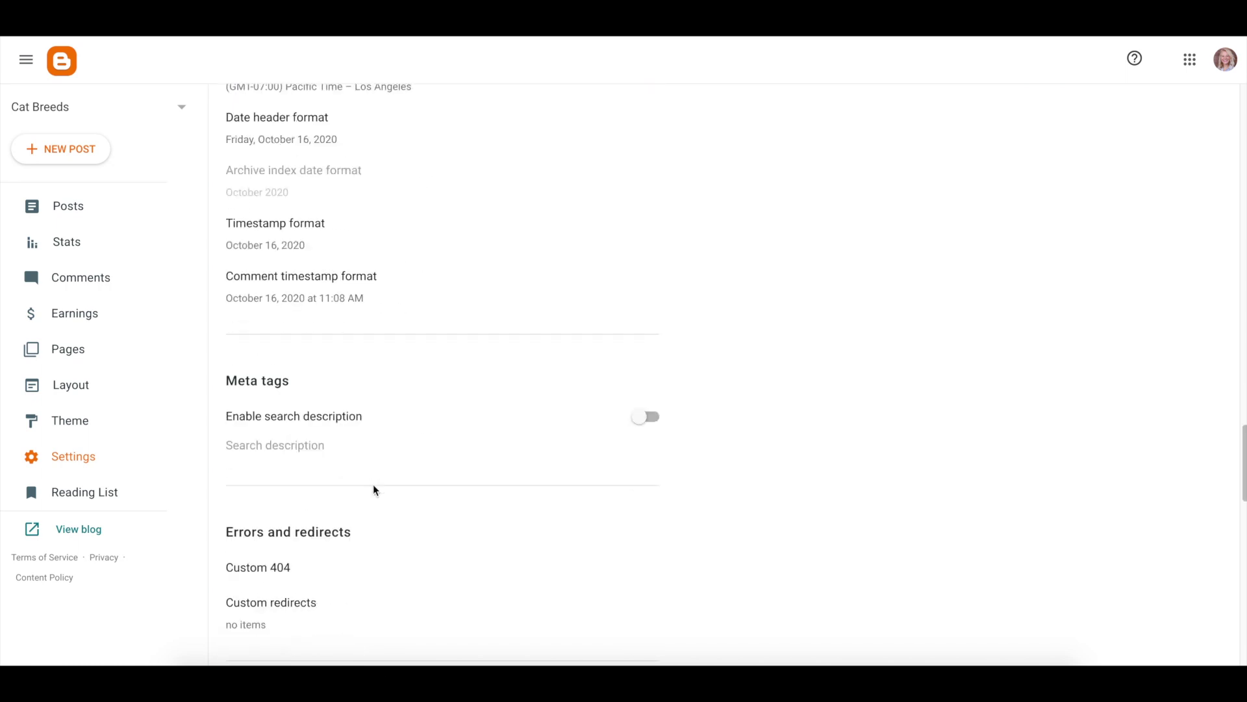
pyautogui.scroll(-8, 374, 489)
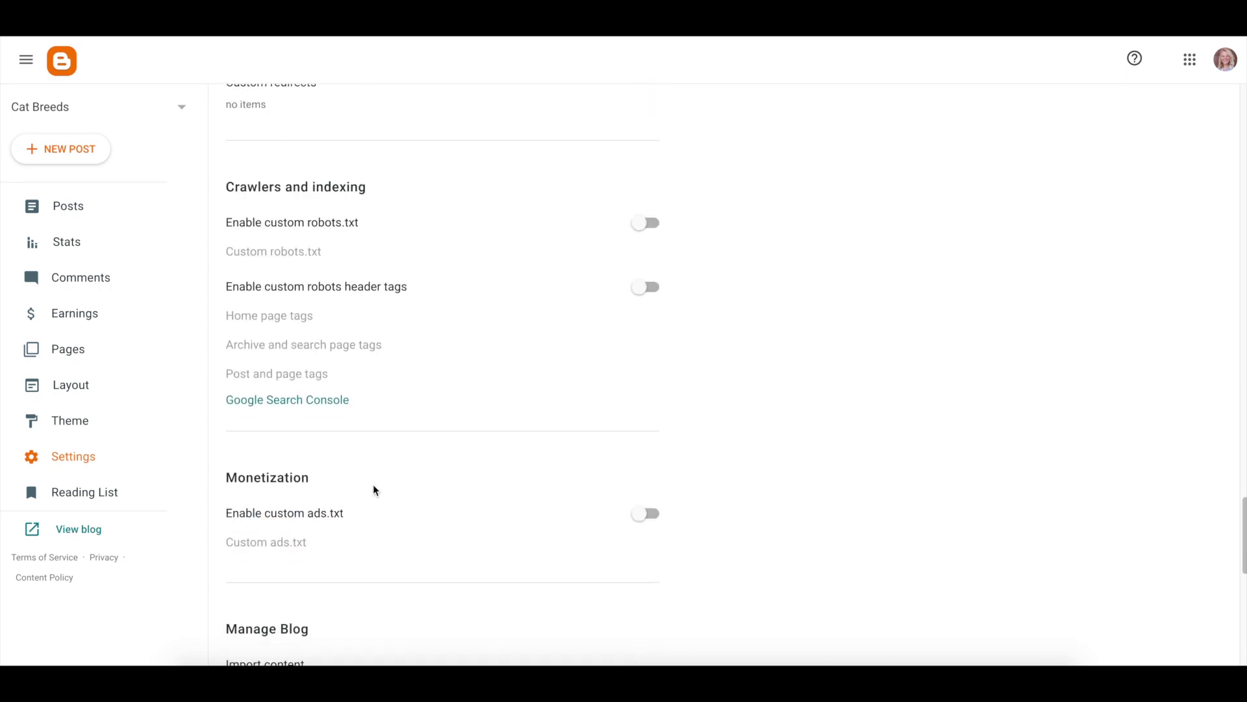
pyautogui.scroll(-2, 375, 490)
pyautogui.scroll(-1, 375, 490)
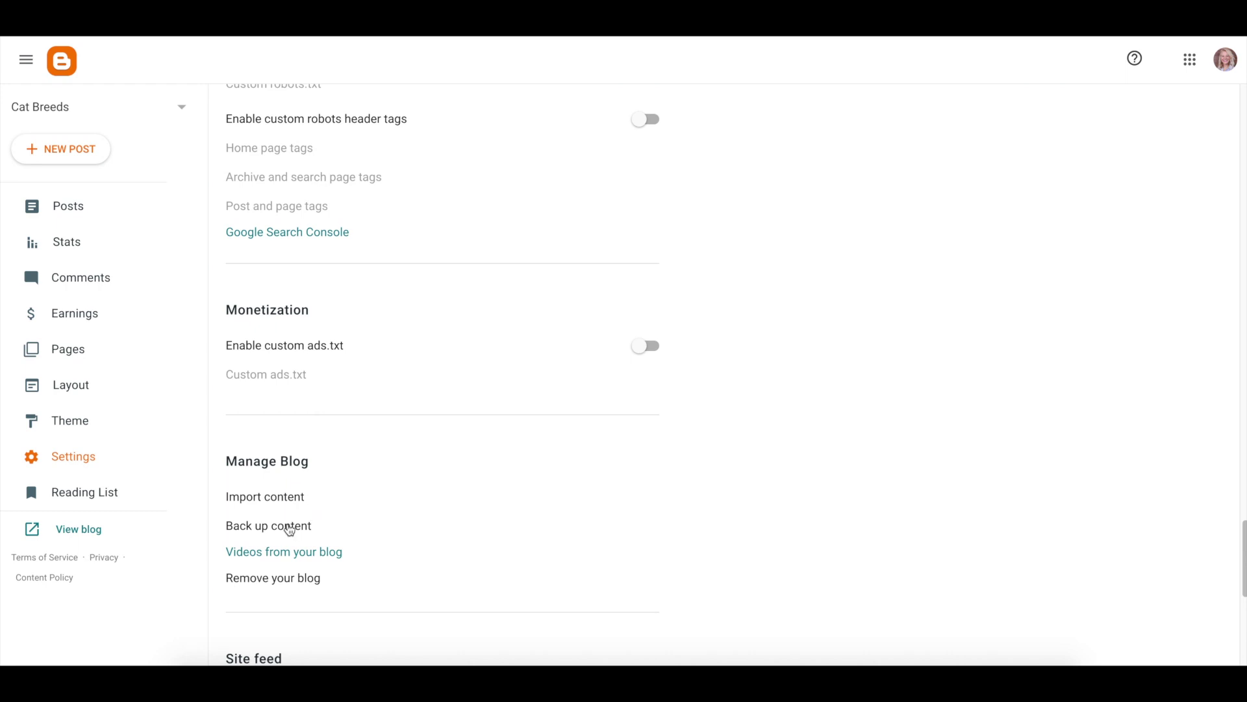
pyautogui.click(289, 527)
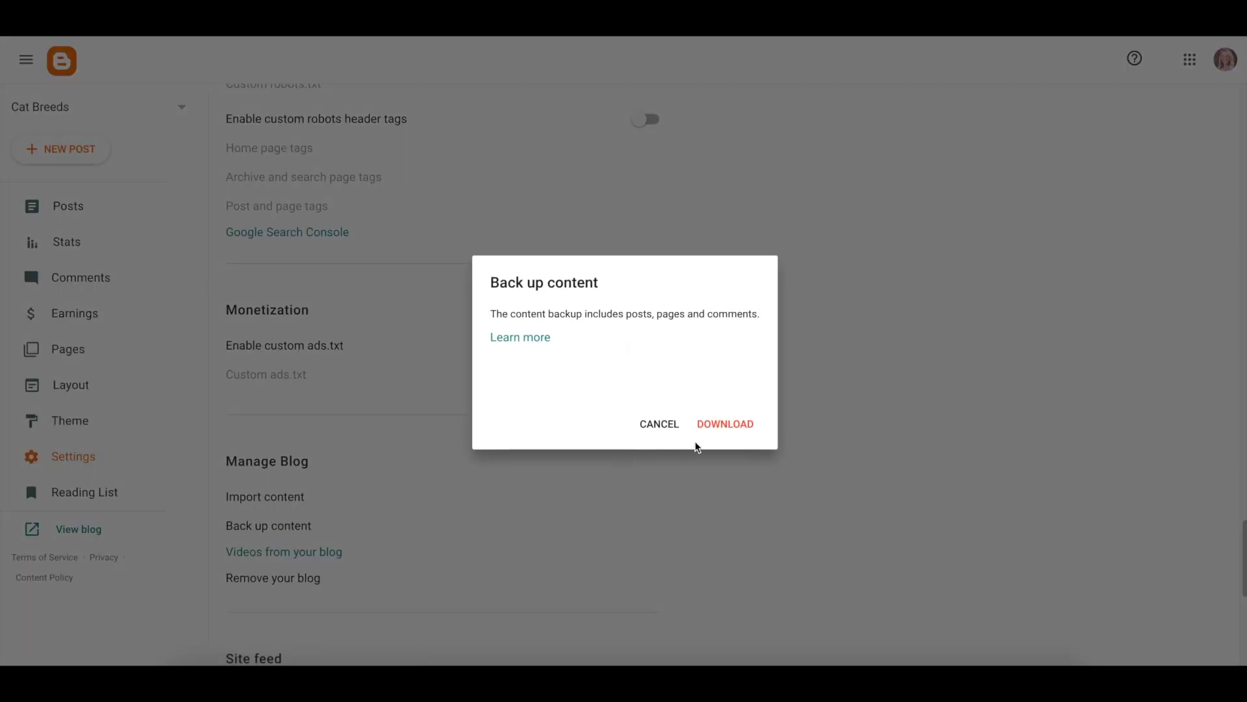
pyautogui.click(707, 425)
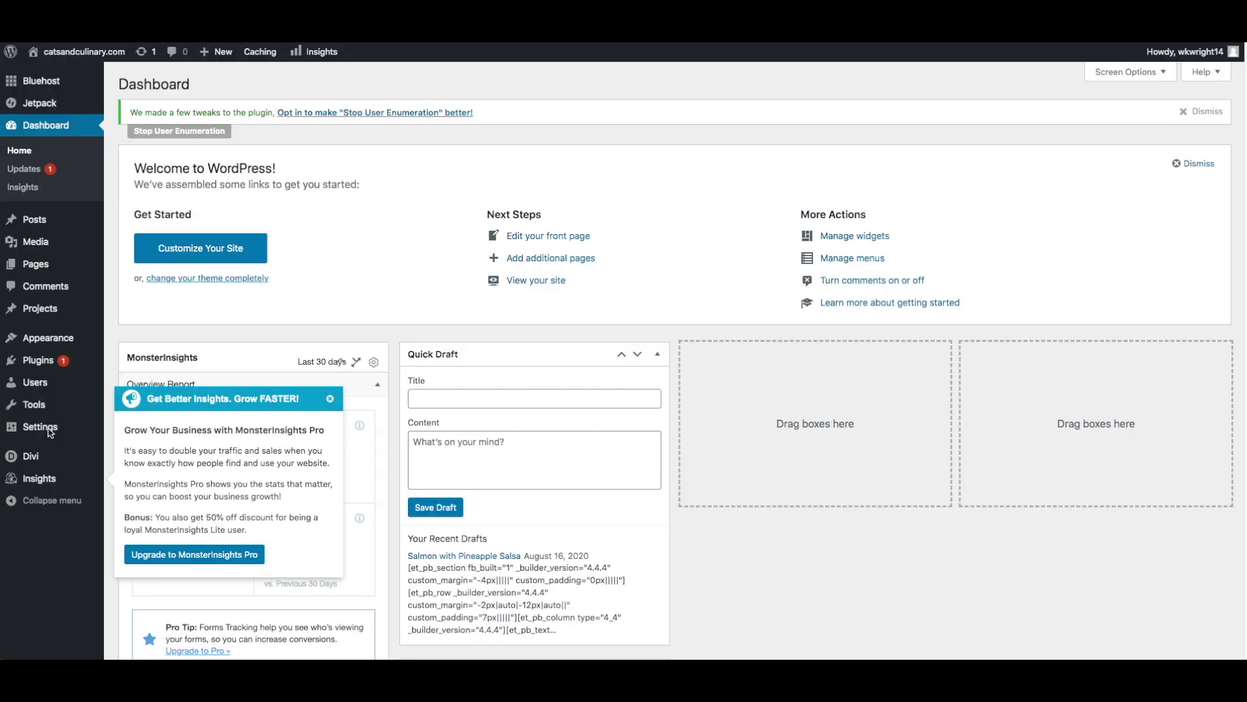
# - Install the Blogger importer from Tools > Import, dismiss the MonsterInsights popup, and run the importer
pyautogui.moveTo(50, 433)
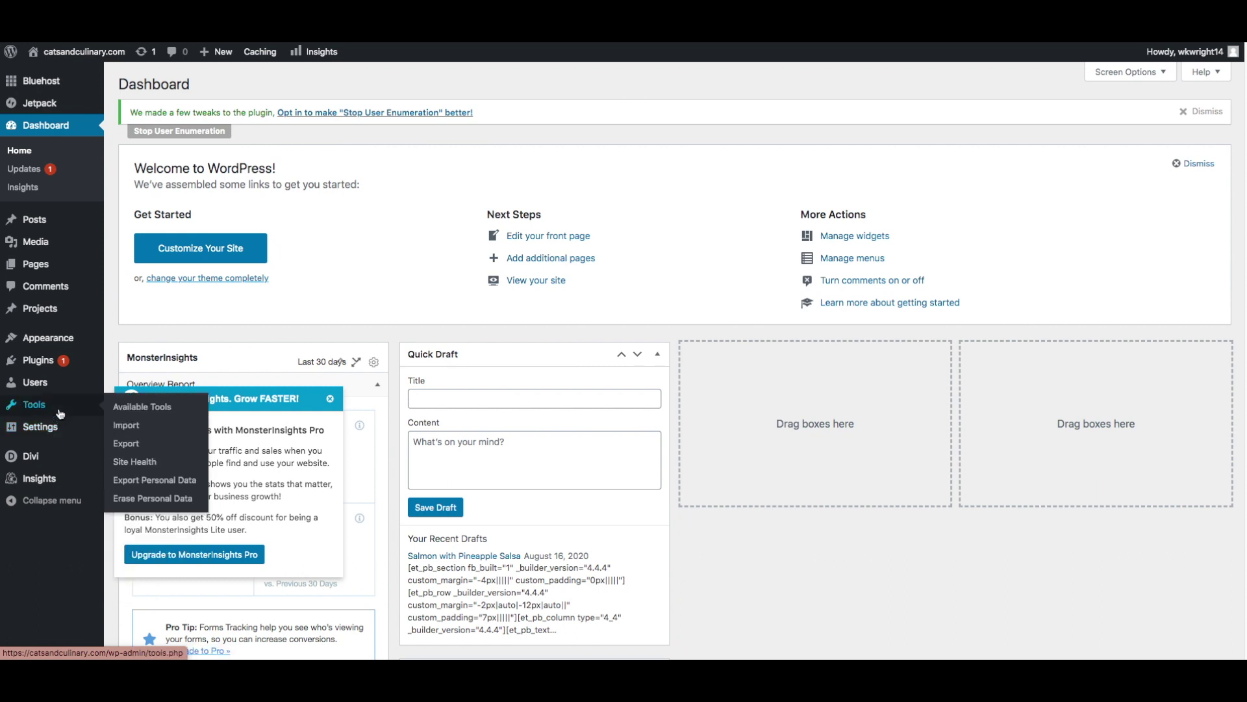
pyautogui.click(136, 430)
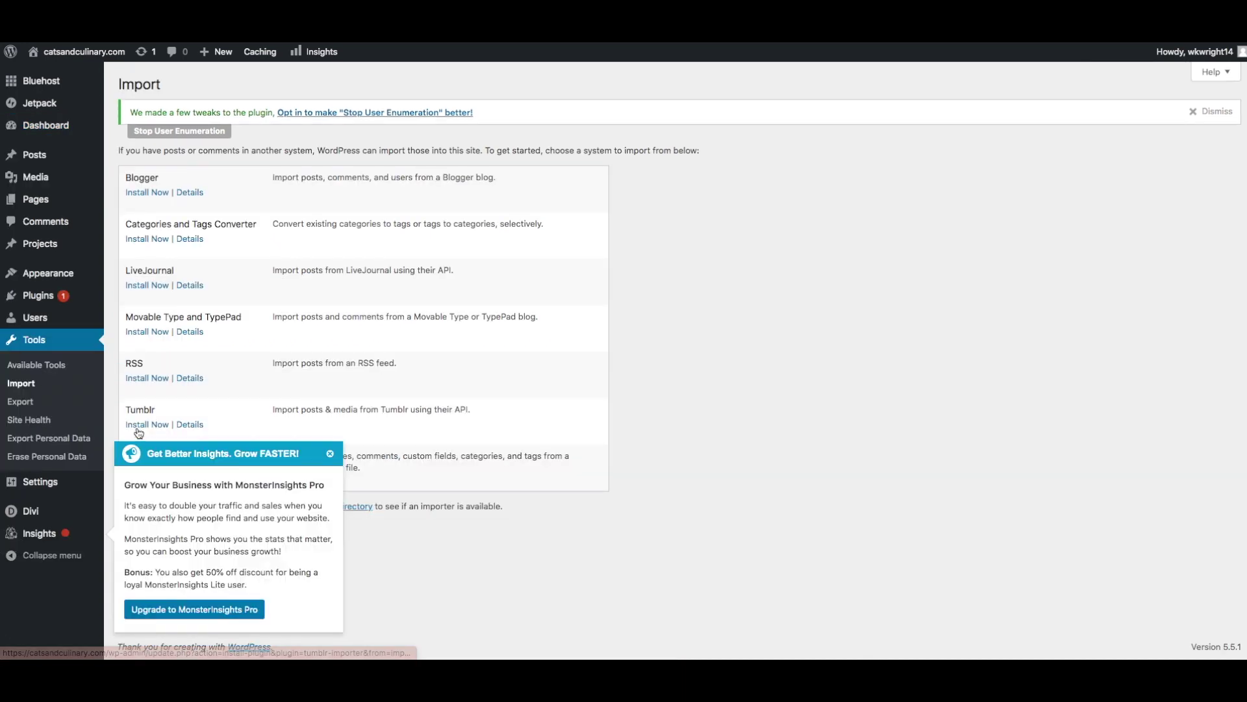
pyautogui.click(155, 193)
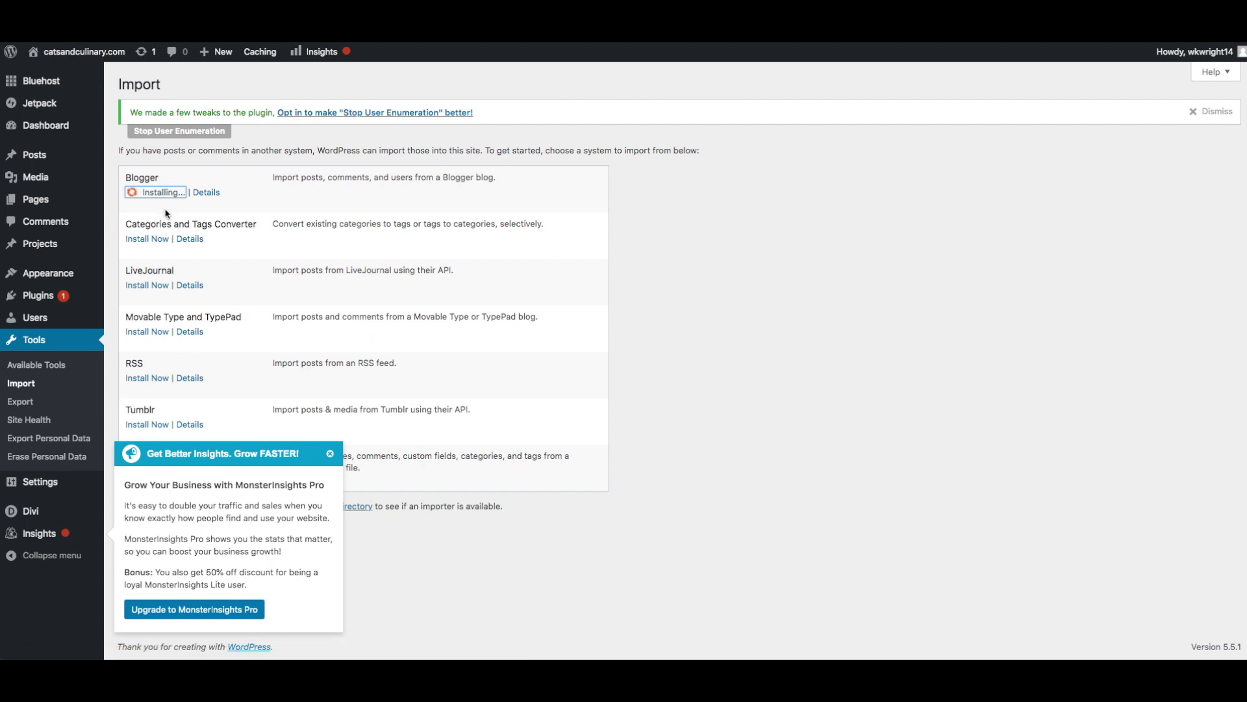
pyautogui.click(330, 454)
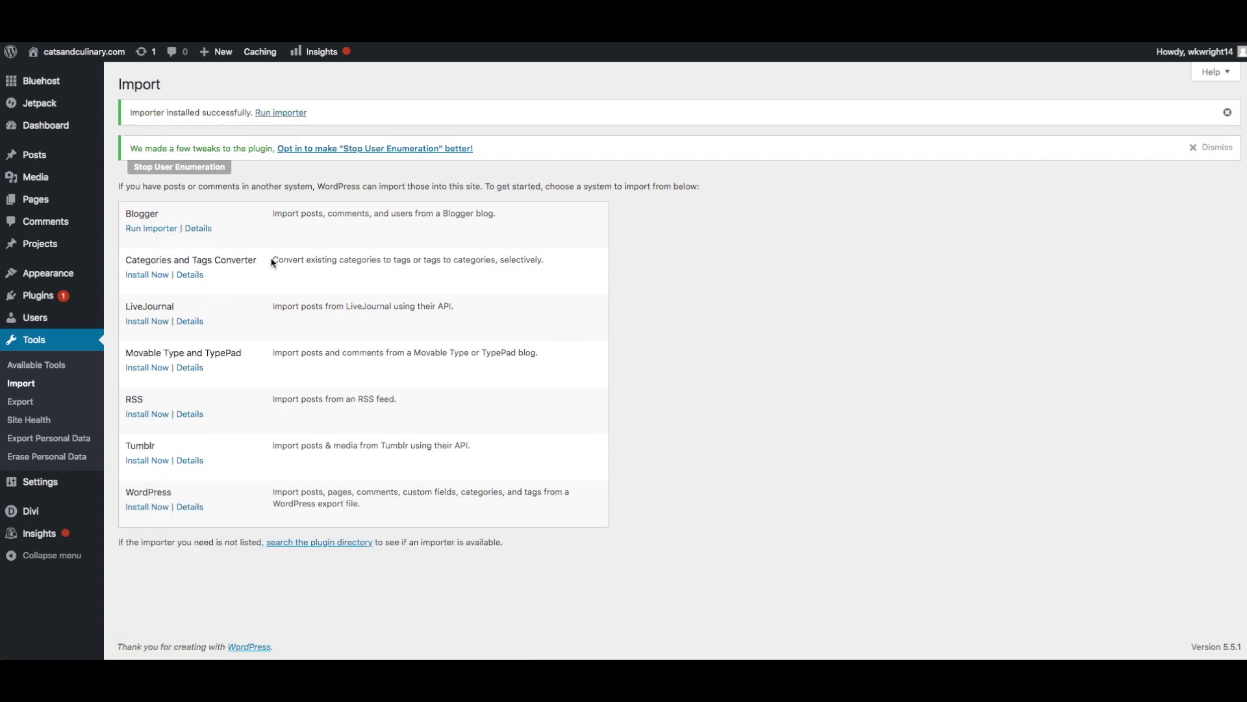
pyautogui.click(150, 228)
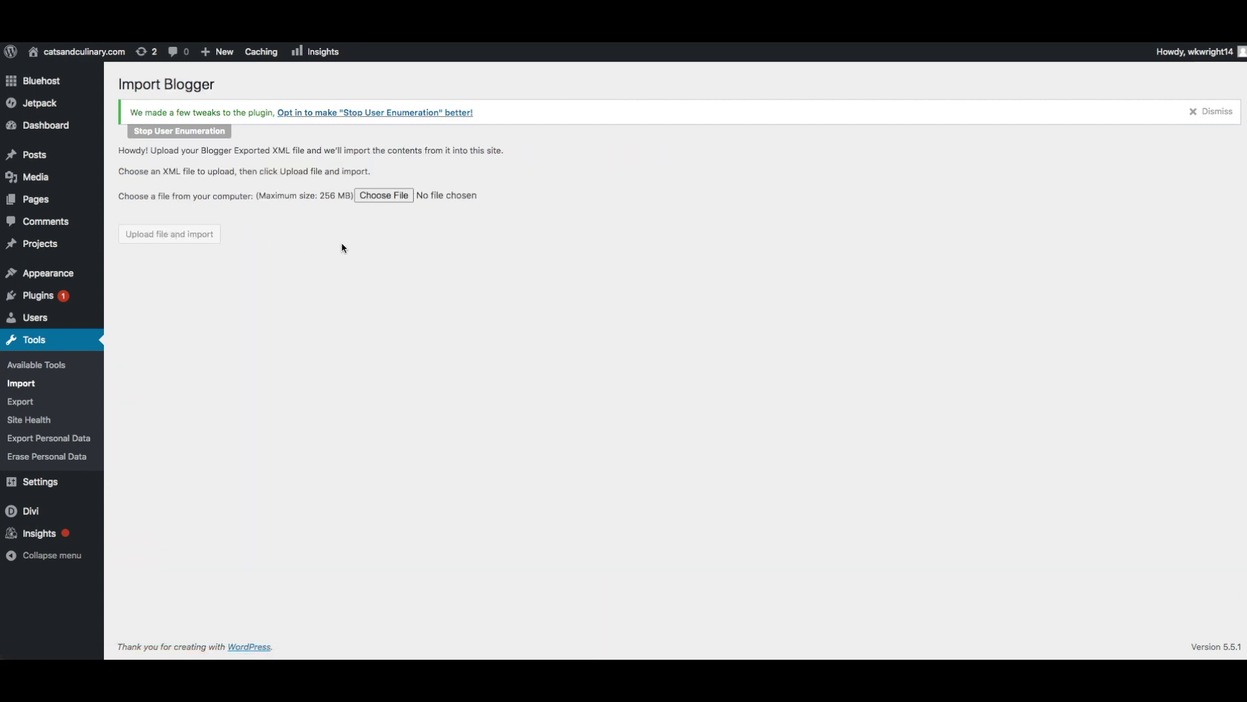
# - Upload blog-10-16-2020.xml from Downloads and submit the author assignment to finish importing
pyautogui.click(380, 196)
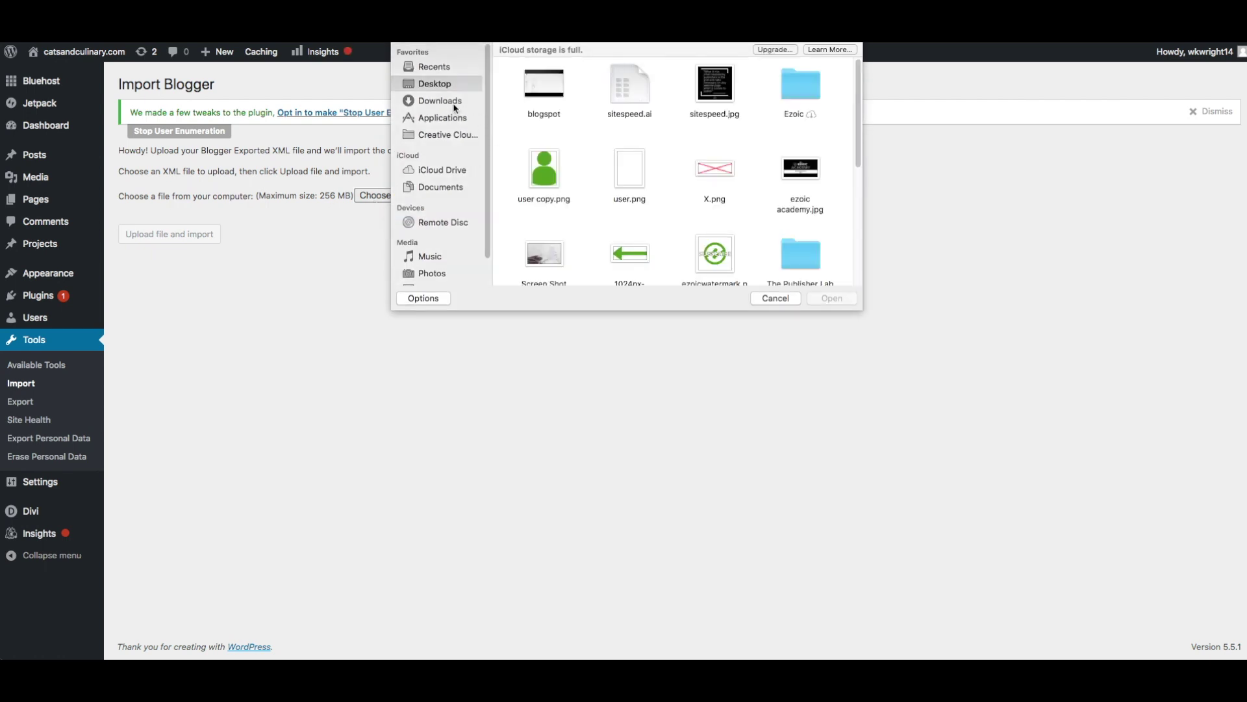
pyautogui.click(453, 103)
pyautogui.click(542, 76)
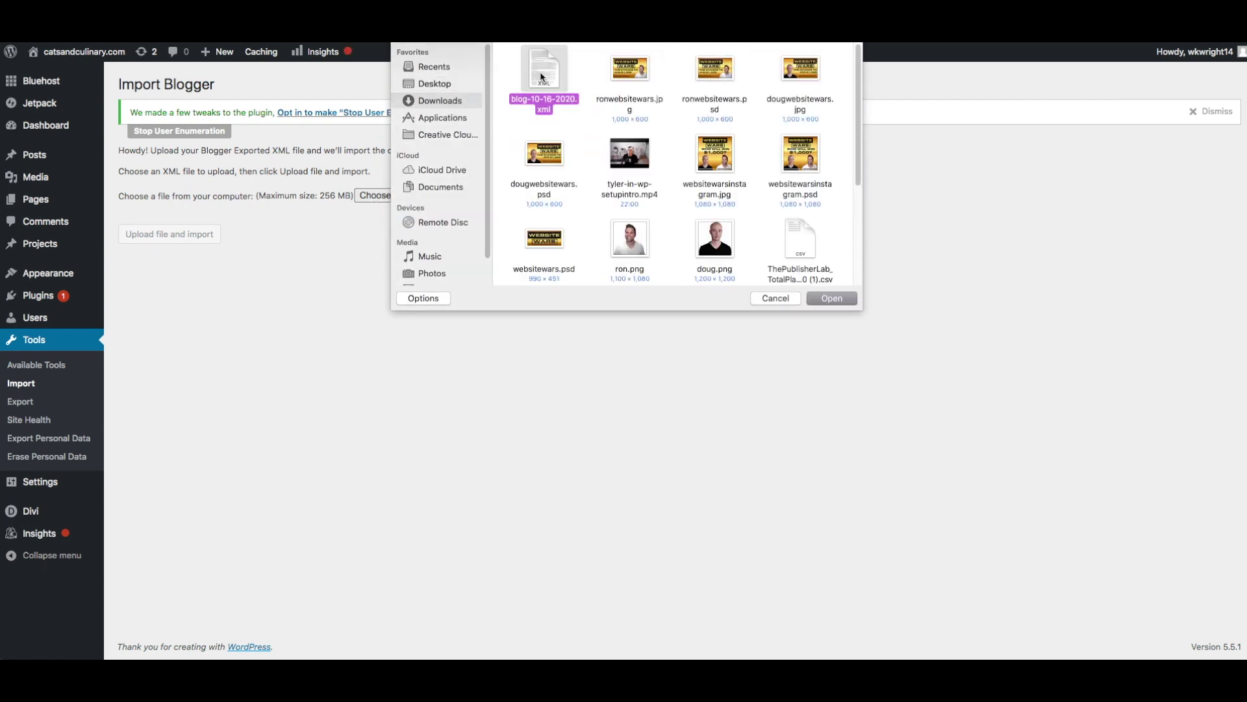
pyautogui.click(838, 298)
pyautogui.click(188, 239)
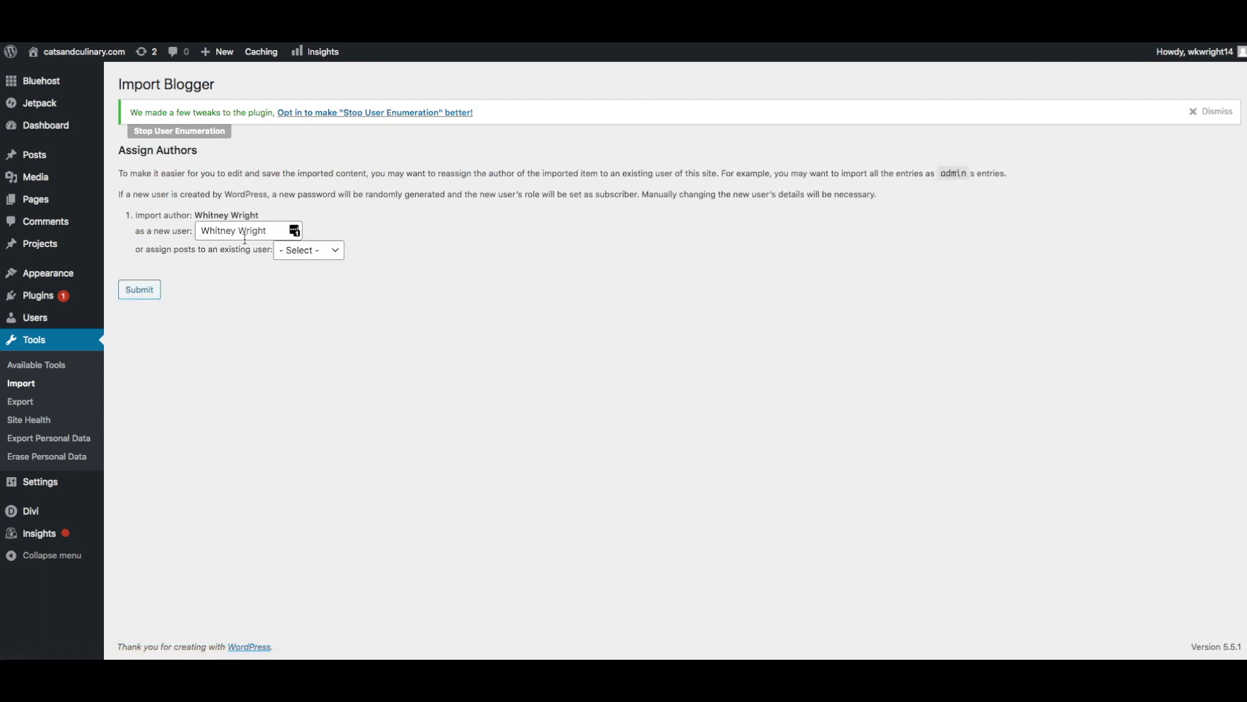
pyautogui.click(132, 290)
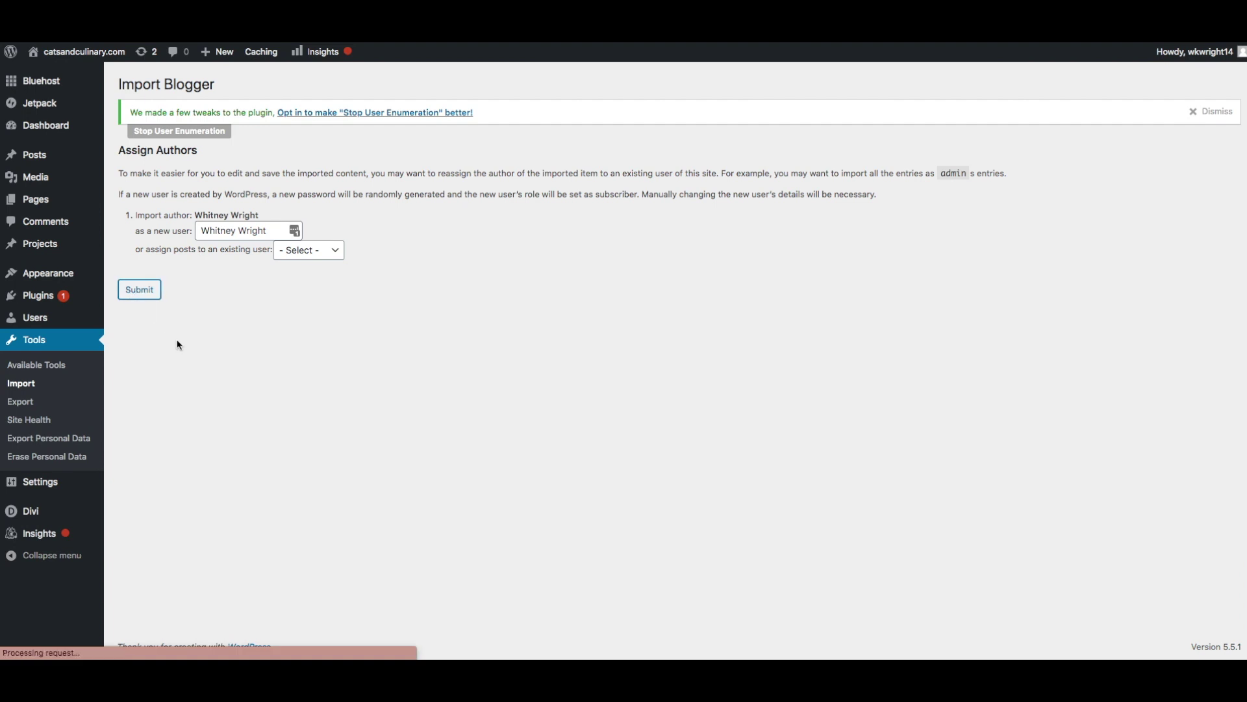
pyautogui.moveTo(65, 157)
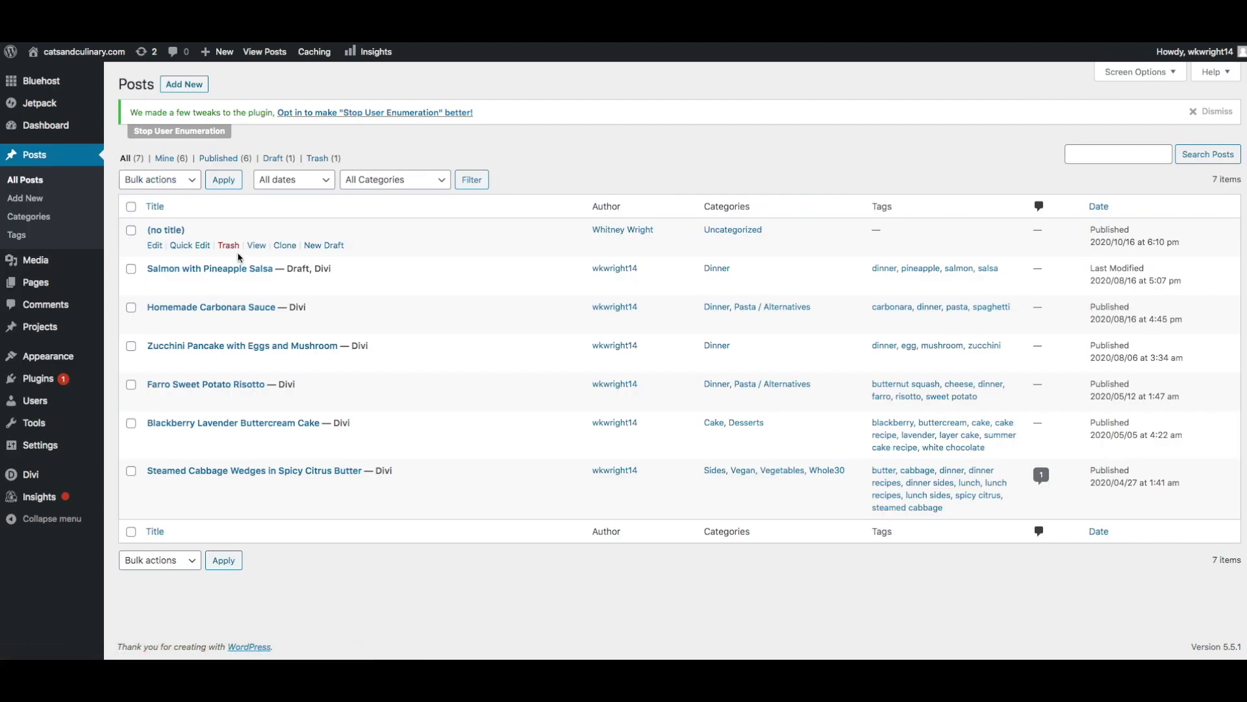
# - Open the imported (no title) post from All Posts for editing
pyautogui.click(156, 245)
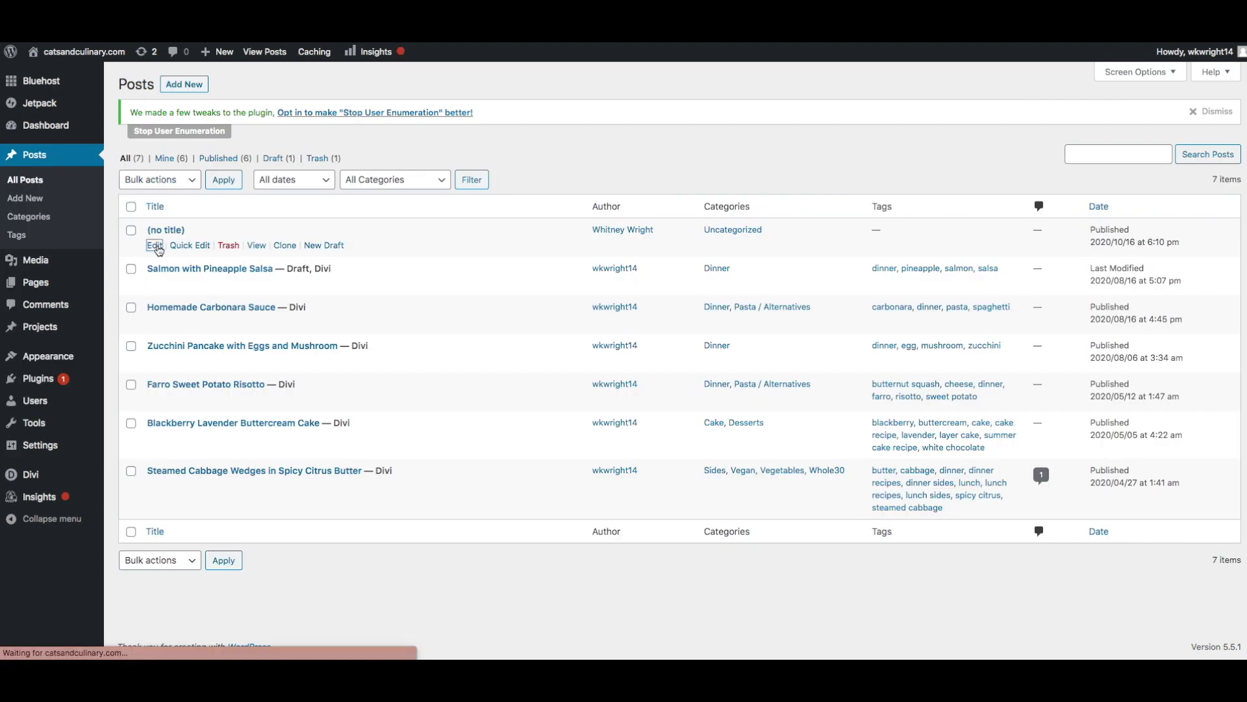